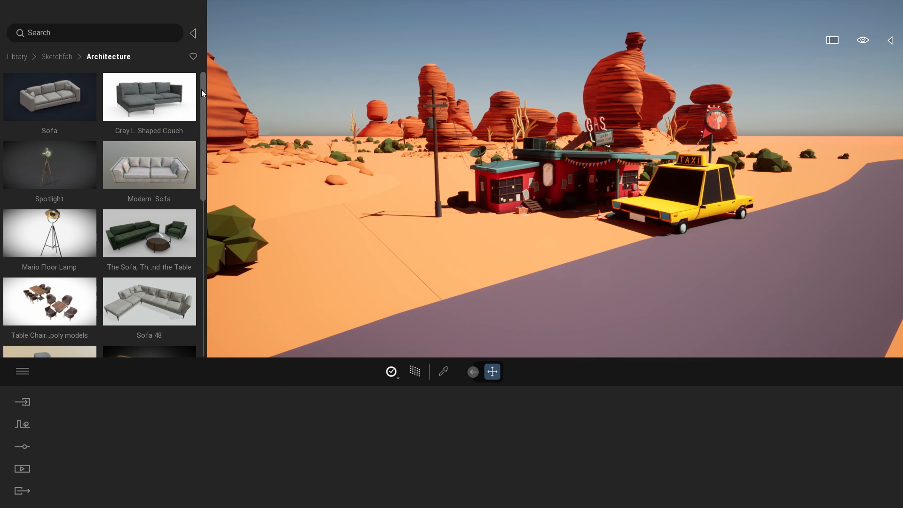
Step: Browse the Sketchfab Architecture category and examine its models' details, licences and download availability
mouse_move(82, 103)
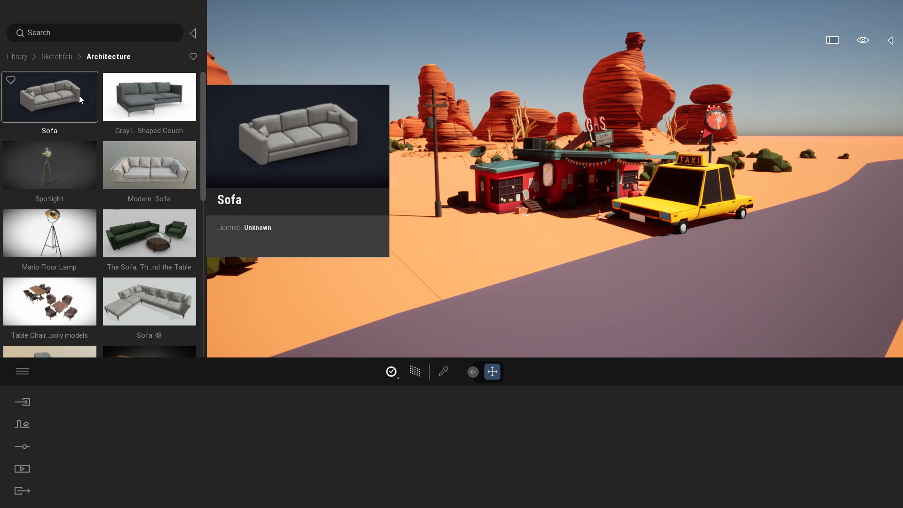
mouse_move(139, 95)
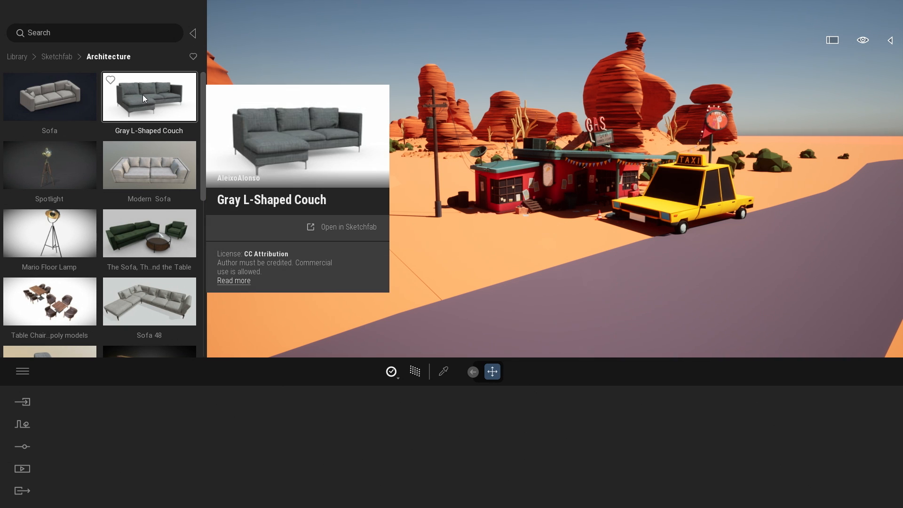
left_click_drag(202, 90, 195, 234)
left_click_drag(202, 202, 203, 223)
mouse_move(185, 187)
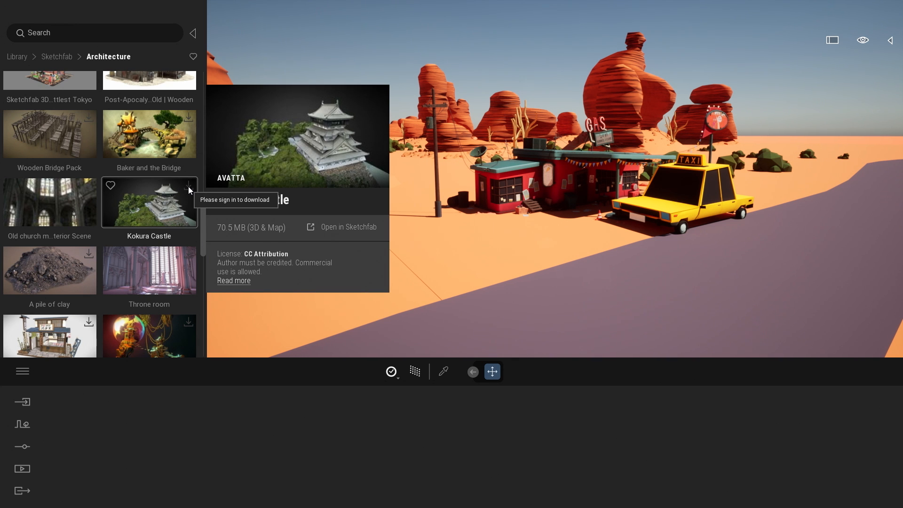
mouse_move(182, 128)
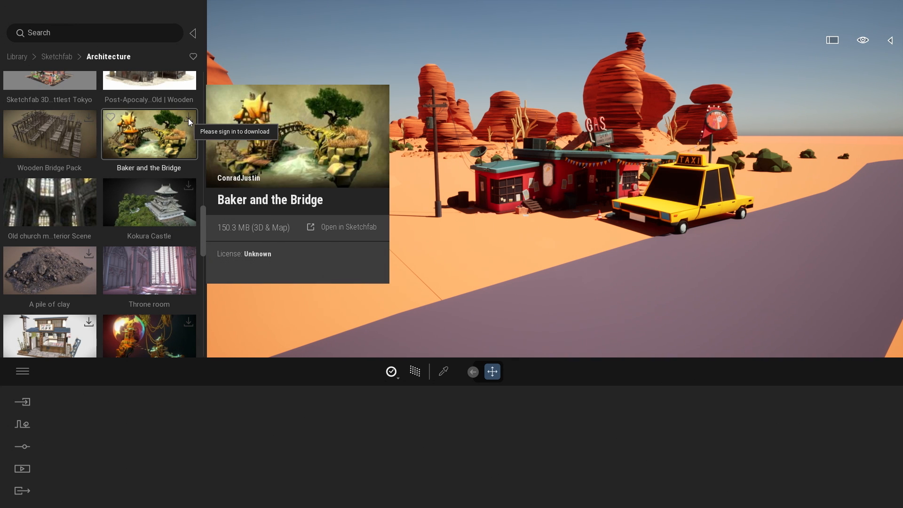
mouse_move(89, 117)
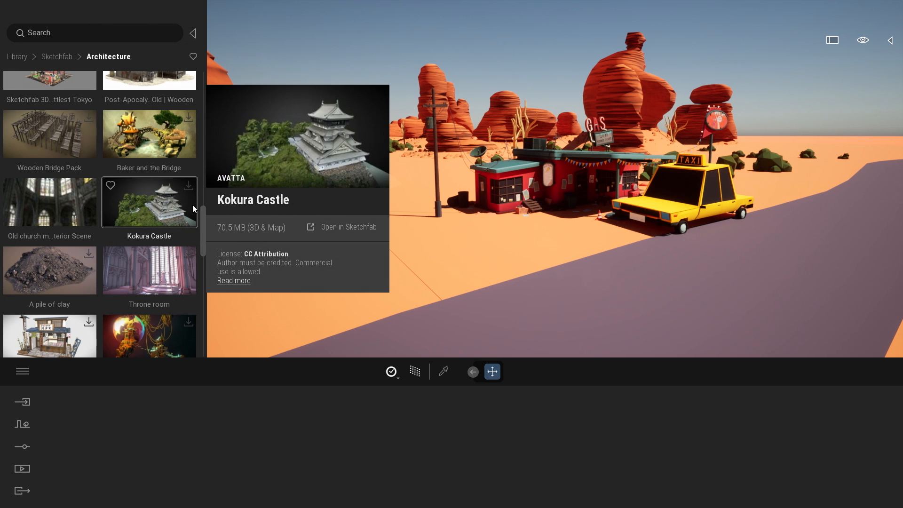
left_click_drag(203, 220, 207, 276)
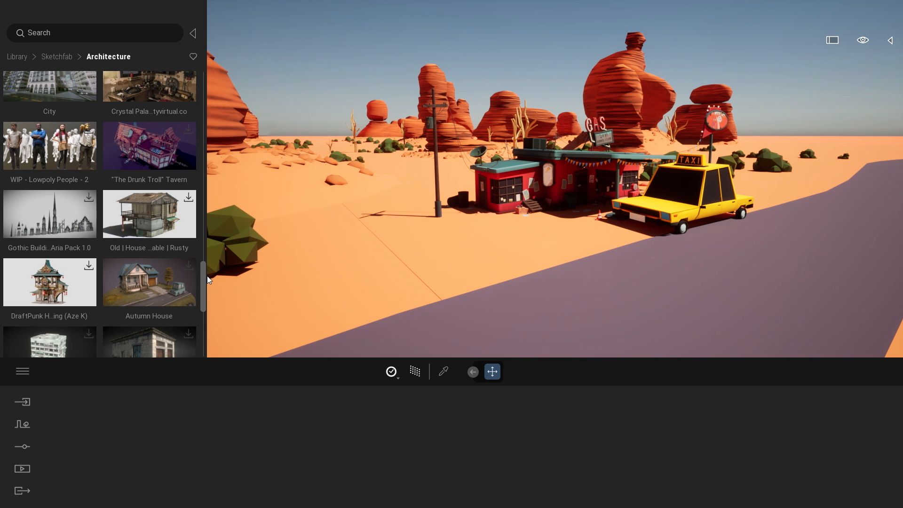
scroll(207, 277, "down", 10)
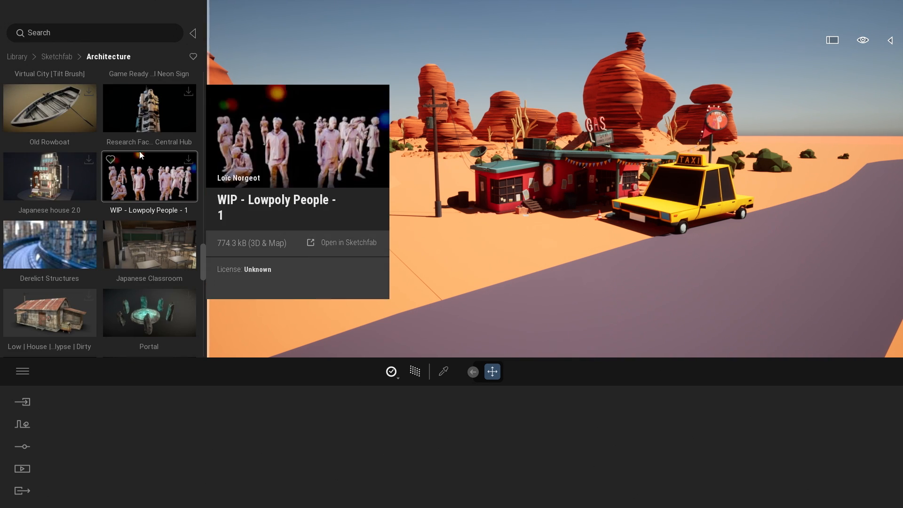
Step: Open the Sketchfab Cars & Vehicles category and look through its downloadable vehicle models
left_click(56, 56)
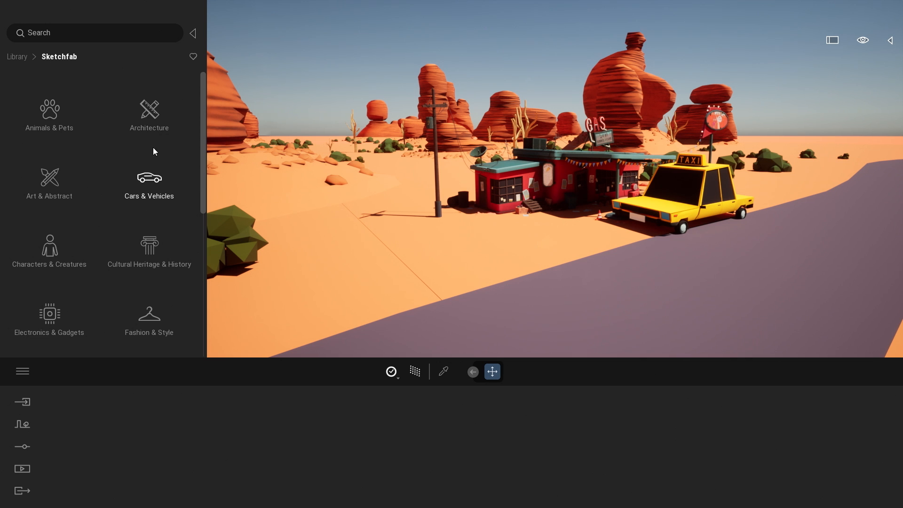
left_click(153, 177)
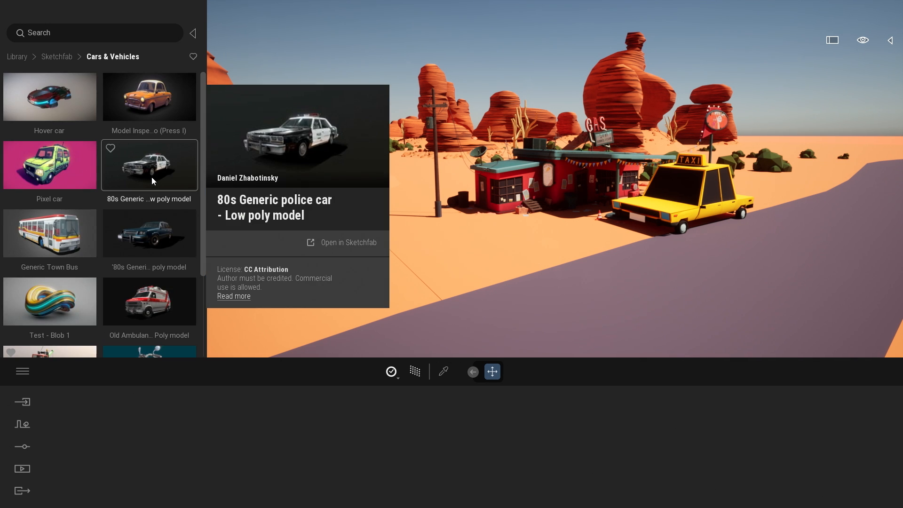
scroll(200, 146, "down", 6)
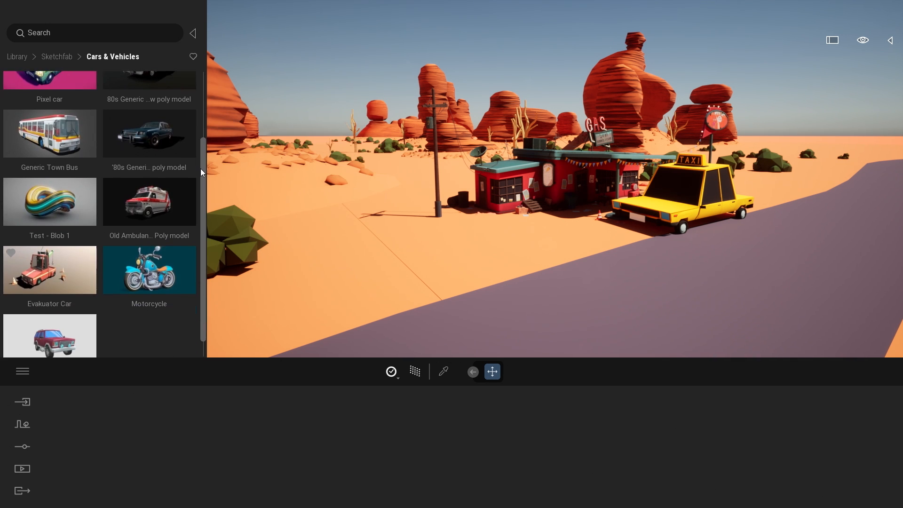
scroll(200, 170, "down", 6)
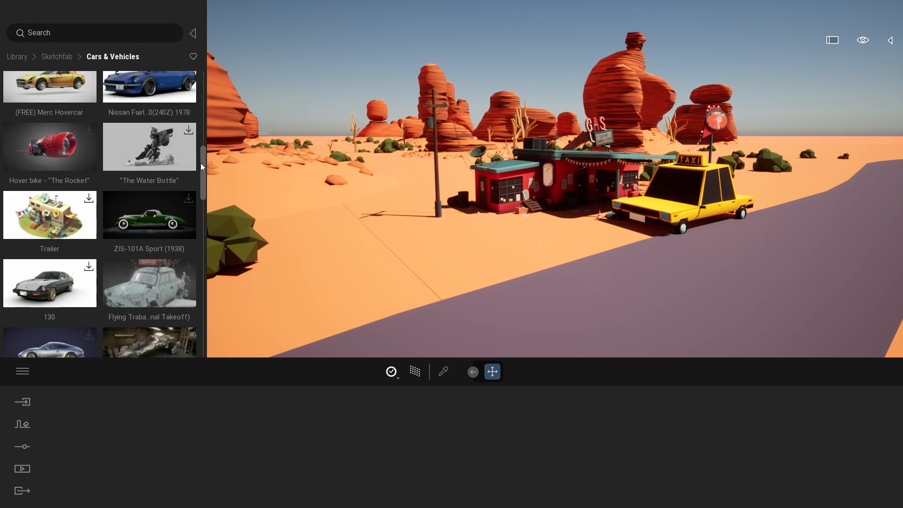
mouse_move(66, 137)
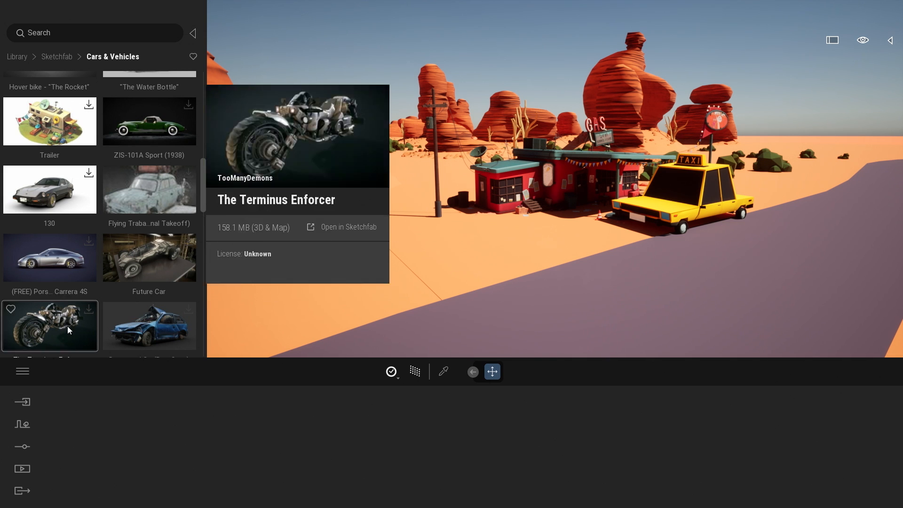
Step: Sign in to Epic Games so that Sketchfab models can be downloaded
left_click(22, 372)
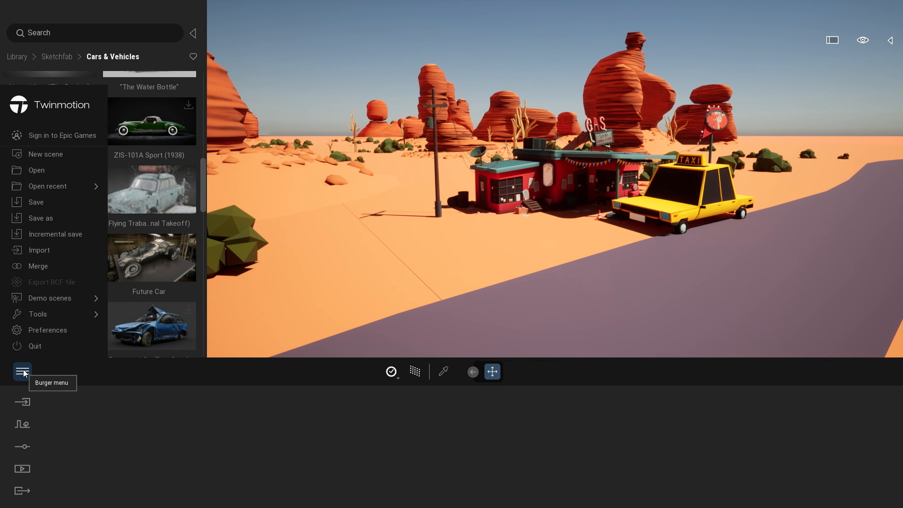
left_click(48, 137)
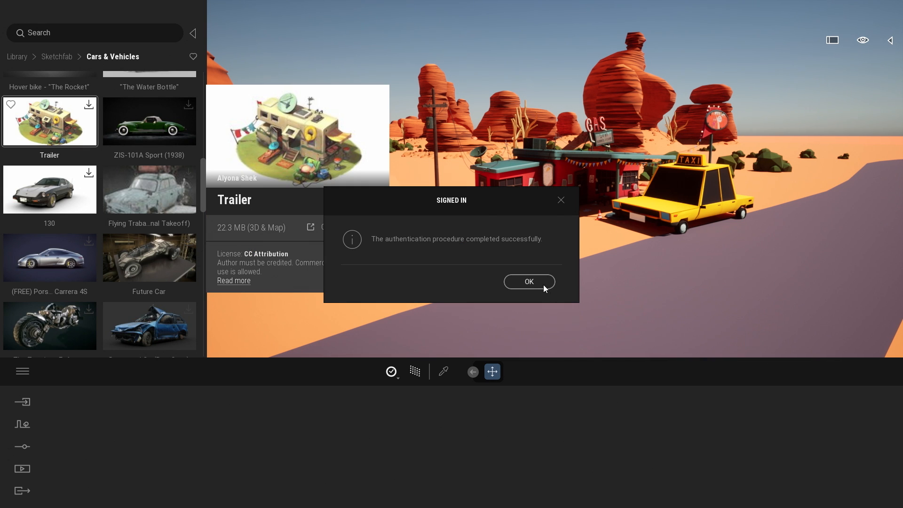
left_click(540, 284)
Step: Download the Trailer model and place it on the sand beside the gas station
mouse_move(91, 132)
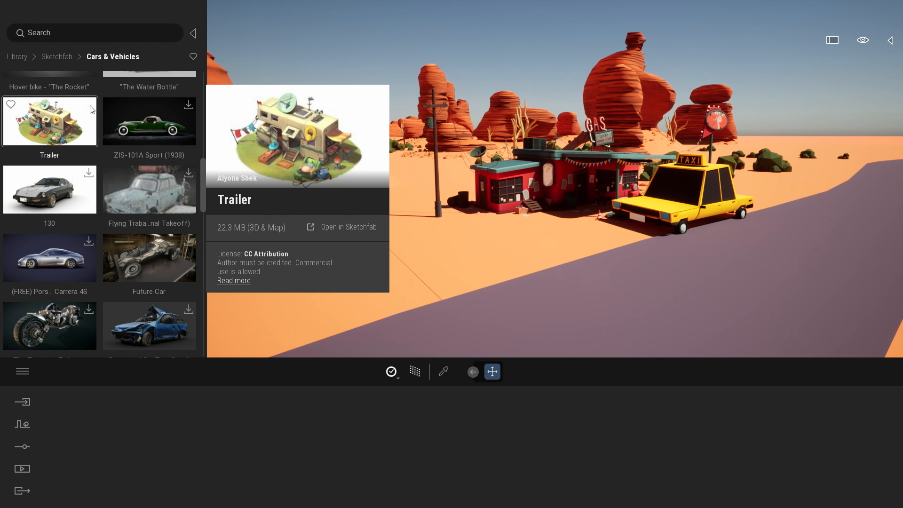
left_click(91, 108)
left_click_drag(89, 117, 353, 237)
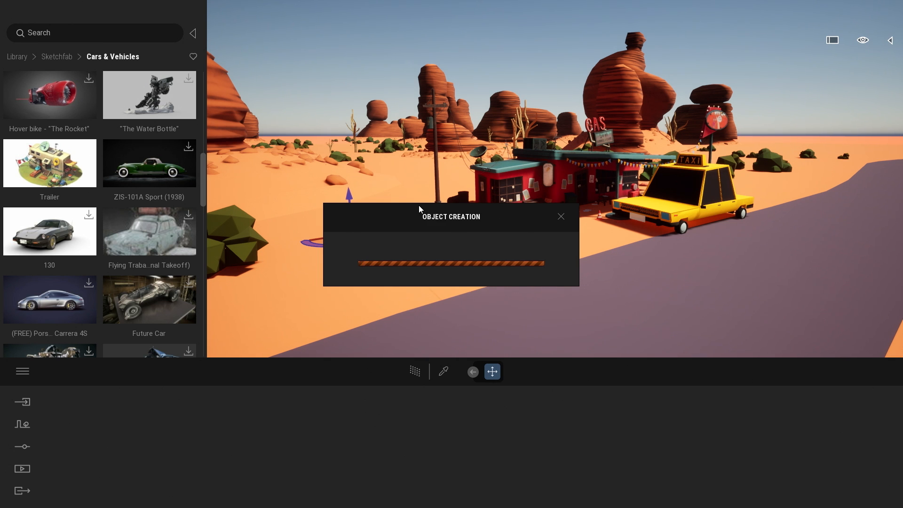
left_click(341, 246)
Step: Move the trailer nearer to the road, in front of the utility pole
middle_click_drag(340, 247, 291, 247, "shift")
left_click_drag(389, 238, 391, 219)
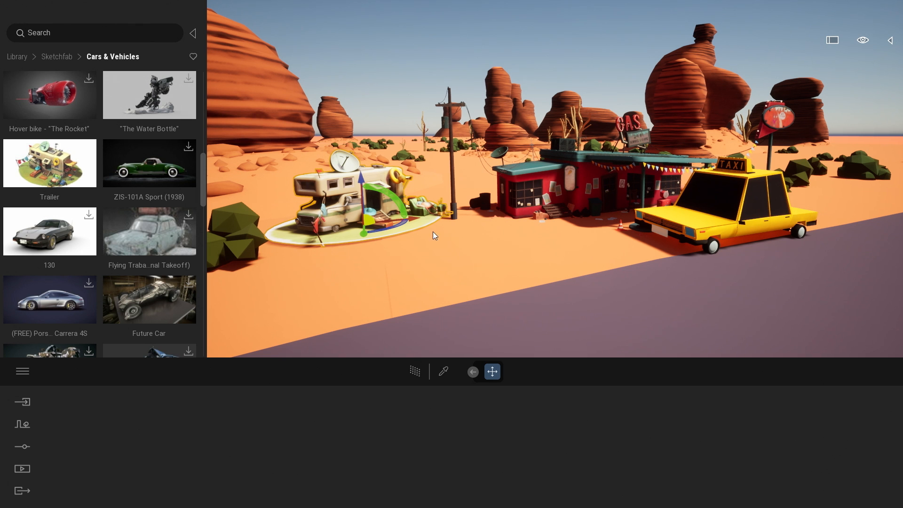
left_click_drag(391, 225, 357, 250)
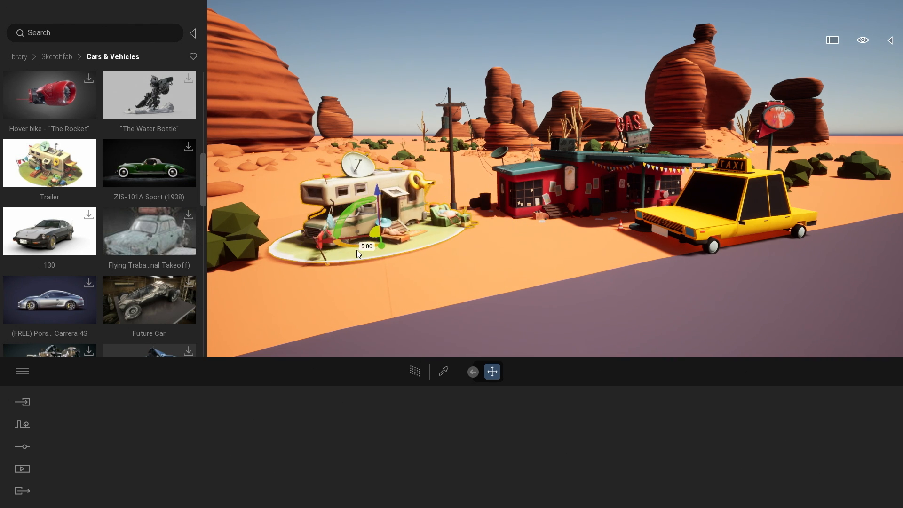
Step: Scale up the trailer and sink its round grass base beneath the sand, leaving it deselected
left_click(463, 372)
left_click_drag(379, 231, 386, 205)
left_click(420, 371)
left_click(486, 261)
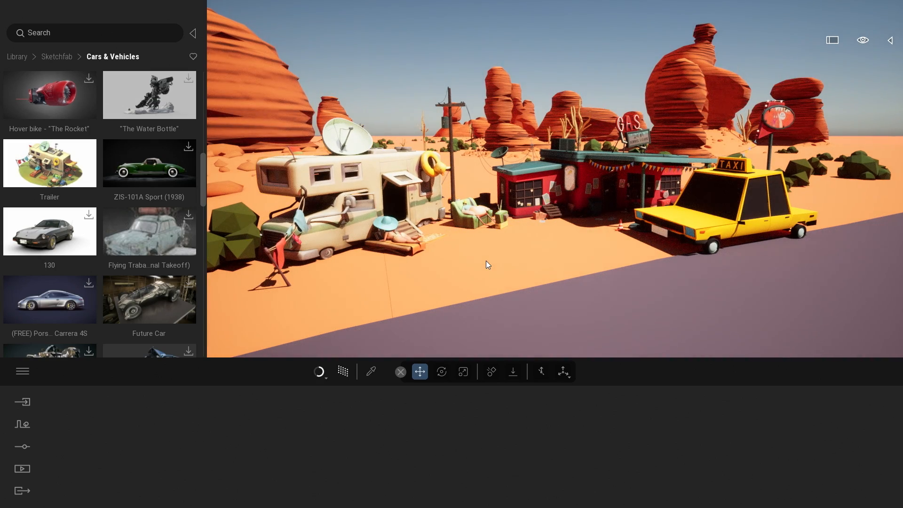
Step: Examine the placed trailer together with the gas station and taxi from a wider viewpoint
right_click_drag(487, 261, 442, 249)
key("w")
key("q")
key("d")
mouse_move(698, 213)
right_mouse_down()
mouse_move(678, 211)
mouse_move(715, 207)
mouse_move(695, 210)
right_mouse_up()
key("s")
key("d")
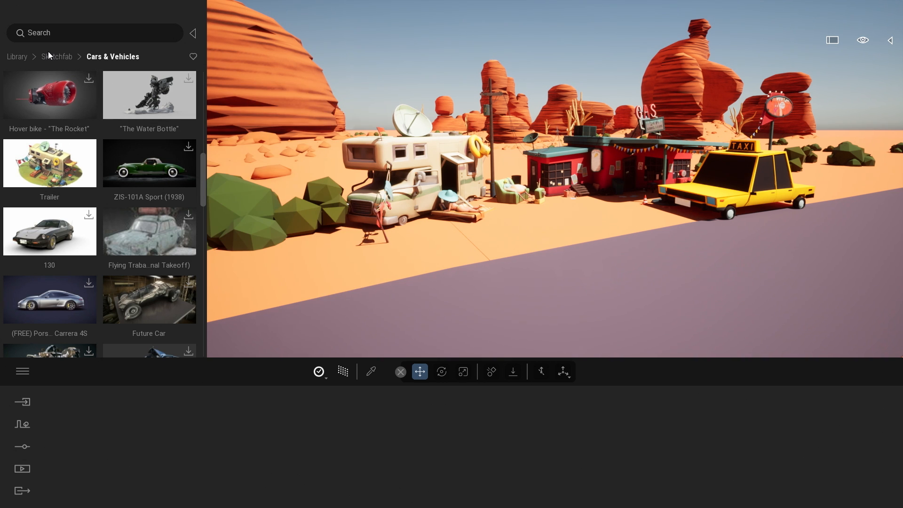
Step: Open the Trailer's page on the Sketchfab website to review its details, and close its info card back in Twinmotion
mouse_move(60, 156)
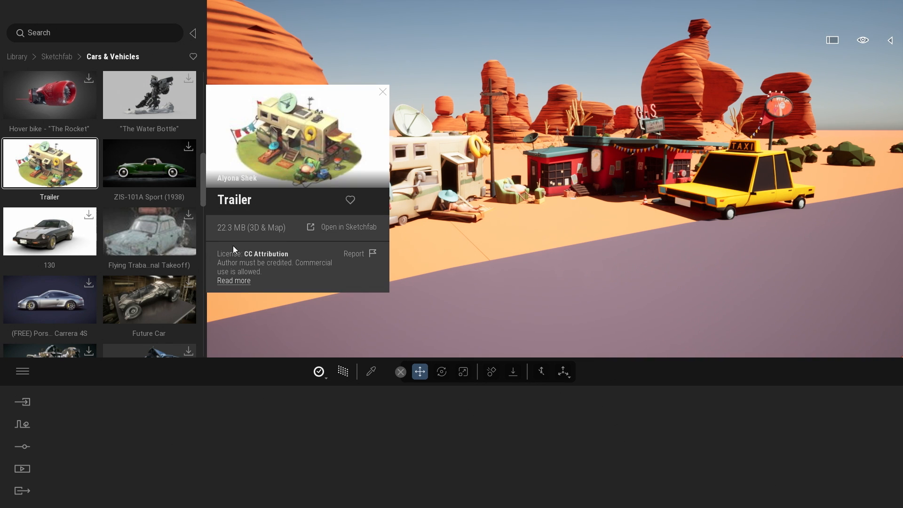
left_click(349, 226)
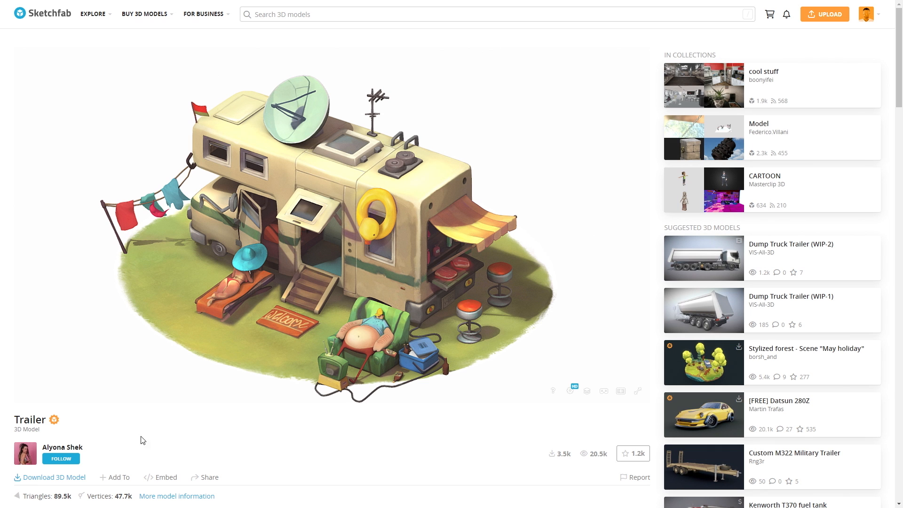
left_click(73, 483)
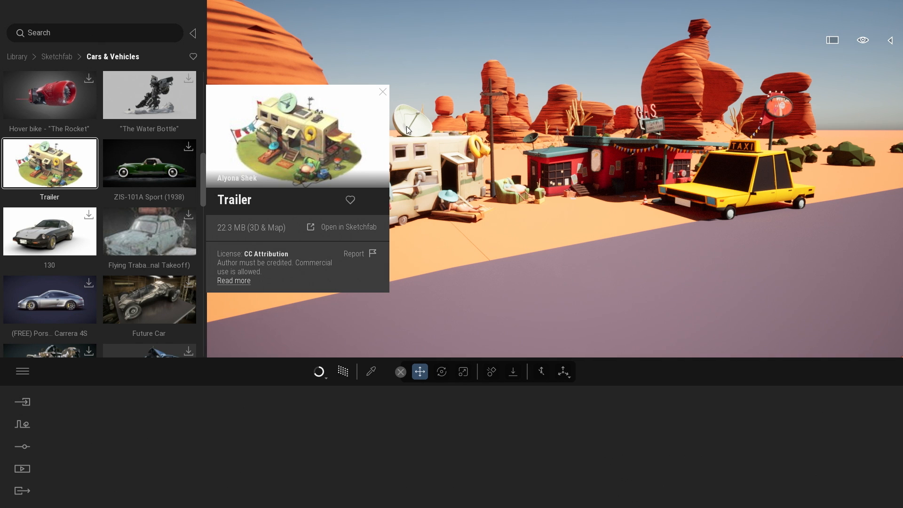
left_click(383, 92)
Step: Select the trailer in the scene and show its metadata to check the Sketchfab author and licence
left_click(429, 162)
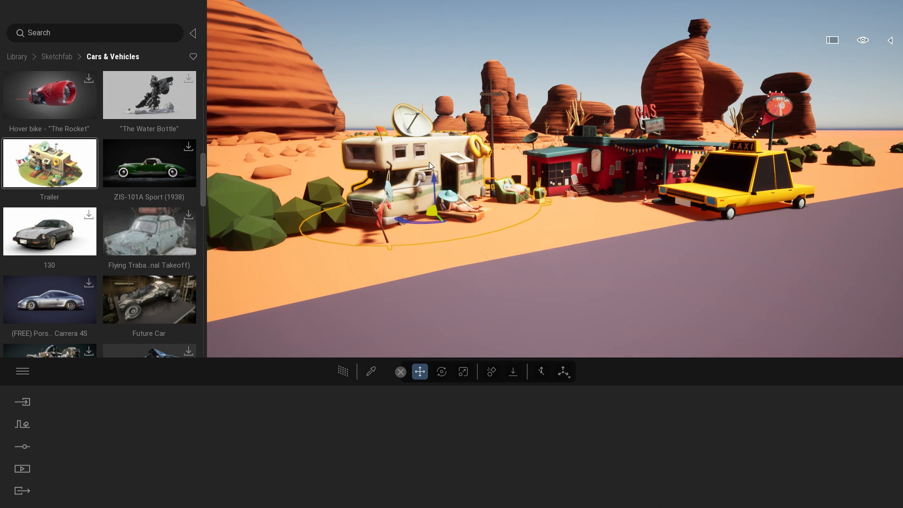
left_click(889, 40)
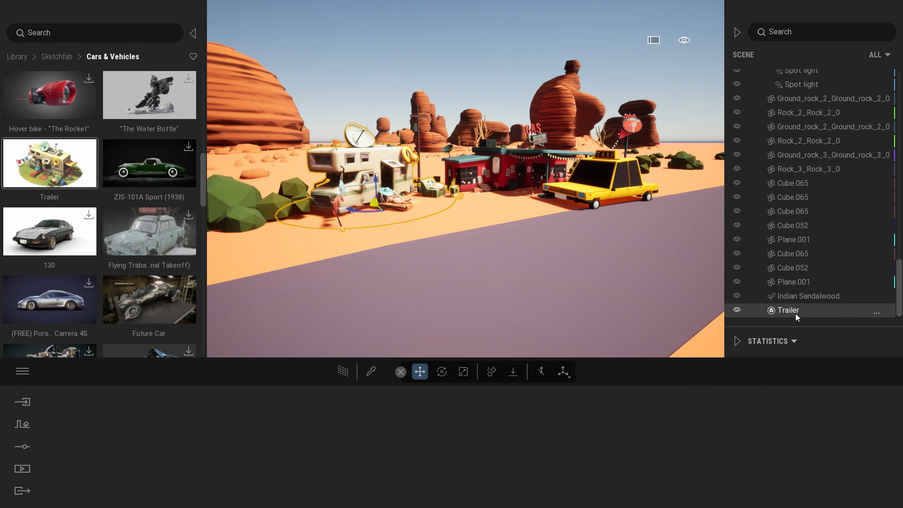
left_click(776, 341)
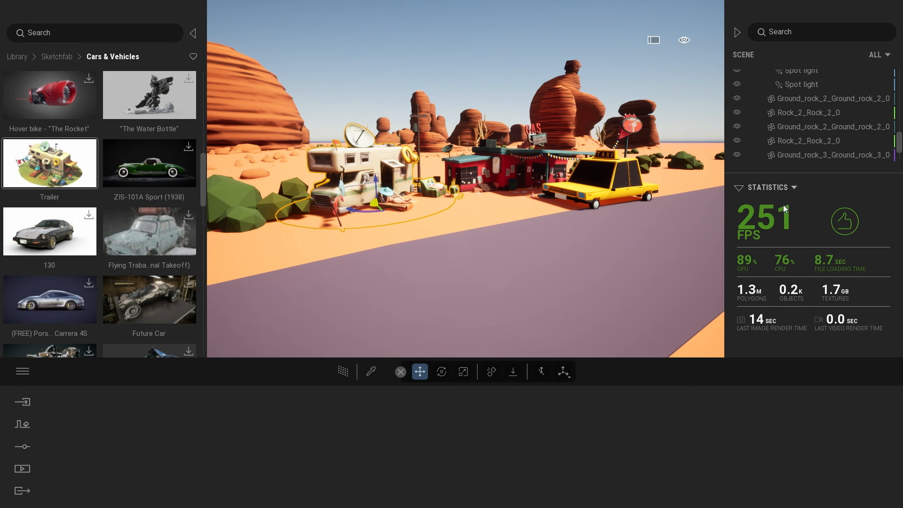
left_click(773, 188)
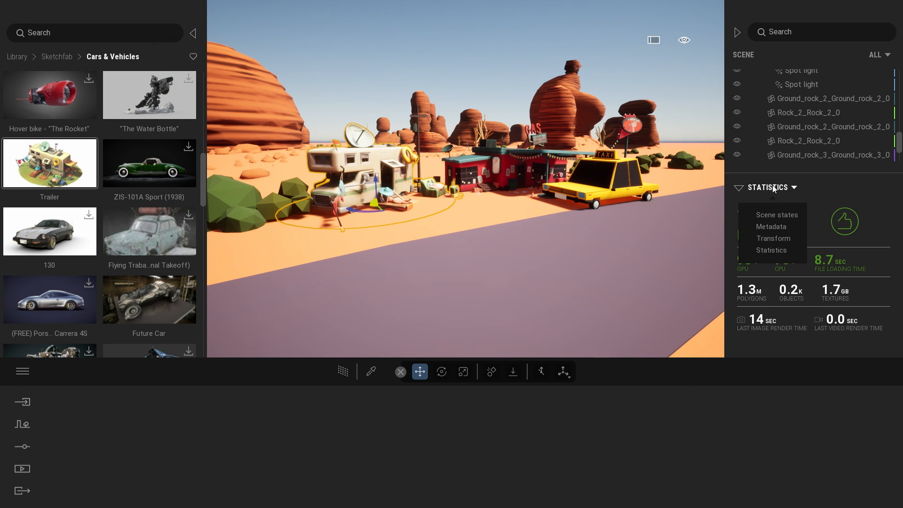
left_click(771, 227)
scroll(823, 139, "down", 5)
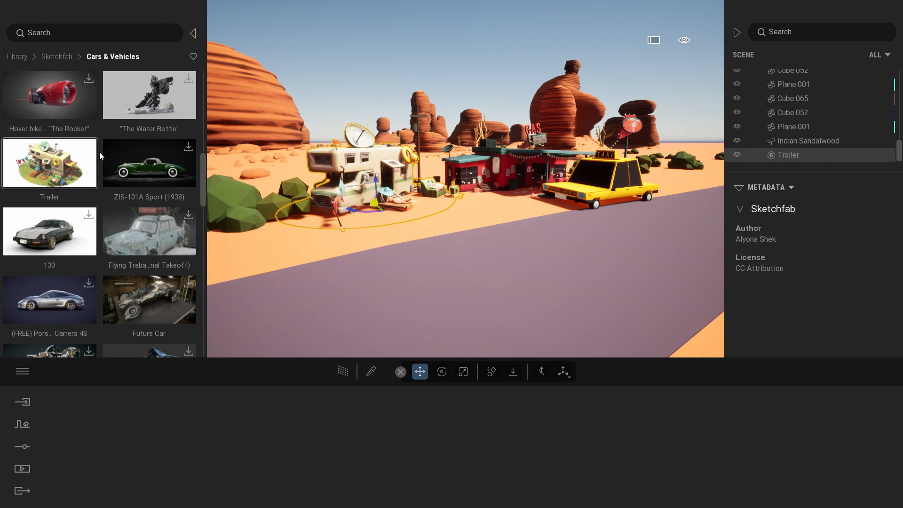
Step: Place the Motorcycle model from Cars & Vehicles on the sand in front of the gas station
left_click_drag(202, 162, 204, 114)
key("w")
right_click_drag(541, 230, 552, 237)
key("s")
key("w")
mouse_move(164, 263)
left_mouse_down()
mouse_move(495, 260)
mouse_move(489, 250)
mouse_move(489, 264)
mouse_move(534, 261)
left_mouse_up()
left_click(580, 265)
Step: Inspect the motorcycle's front wheel and engine up close, and turn off path tracing
key("w")
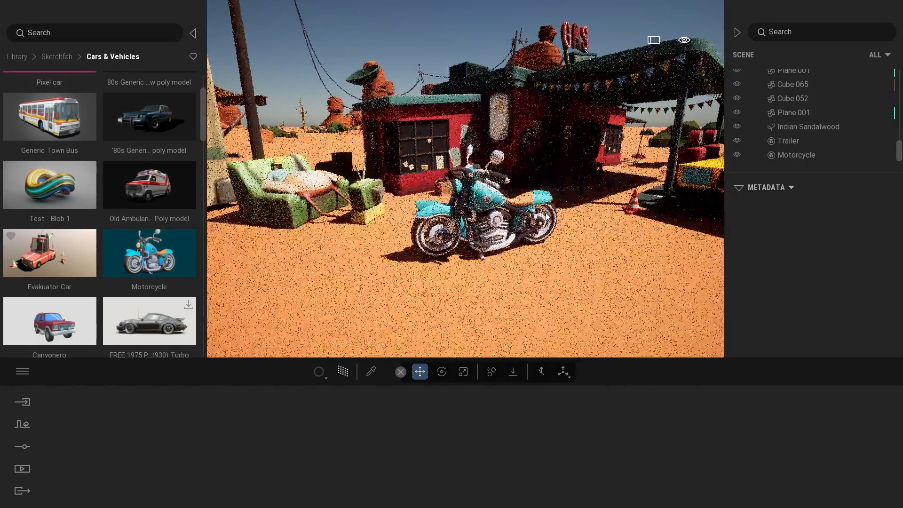
key("q")
key("w")
key("q")
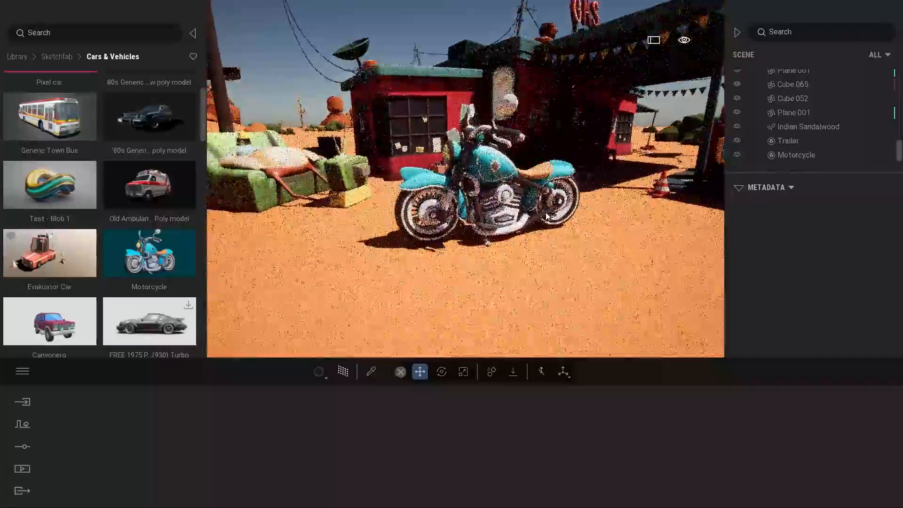
key("w")
key("q")
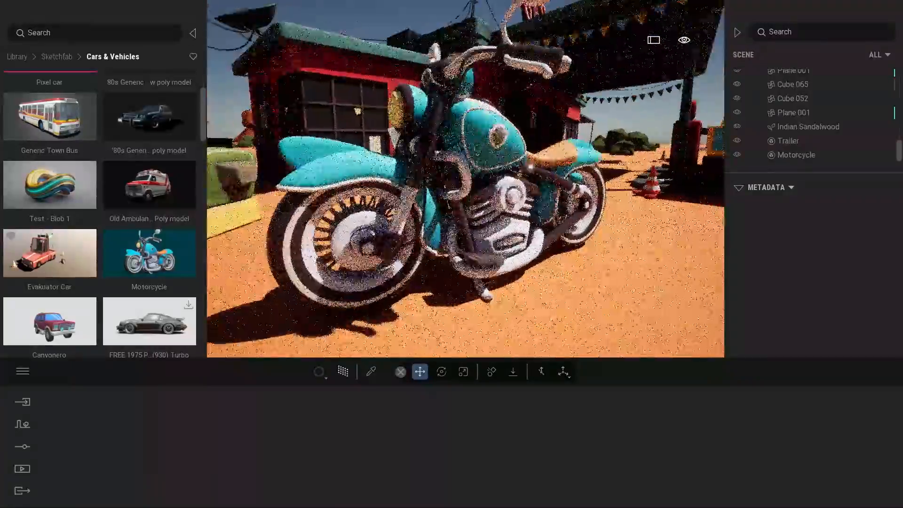
key("w")
key("q")
right_click_drag(545, 215, 505, 216)
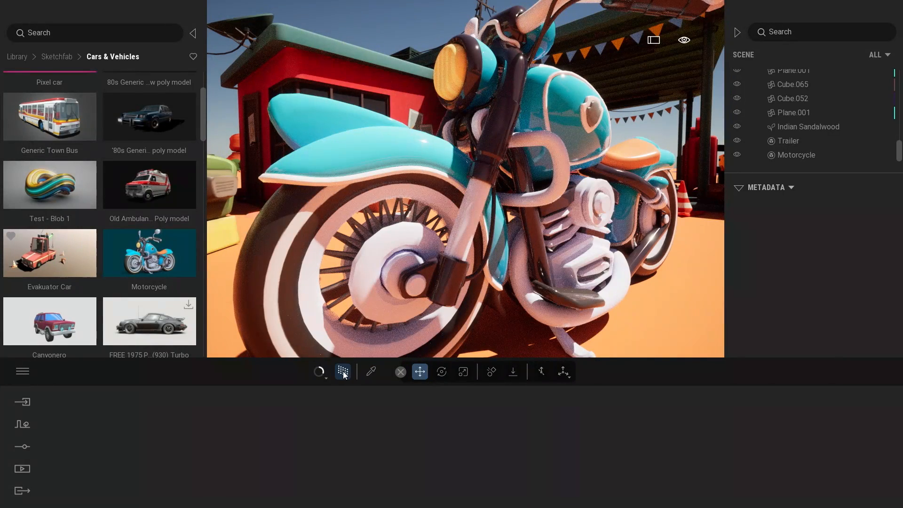
left_click(343, 371)
Step: Pick the white material on the motorcycle's front fork and try a darker grey colour for it
left_click(371, 372)
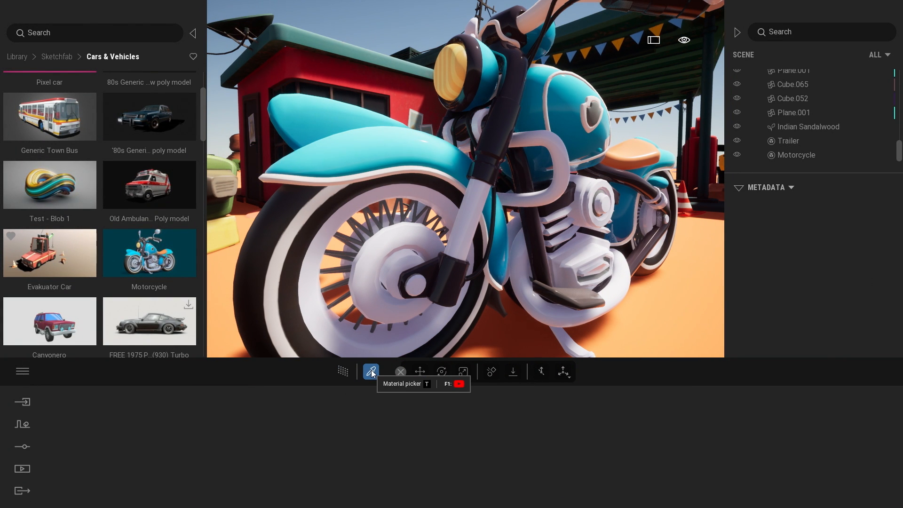
left_click(468, 210)
key("w")
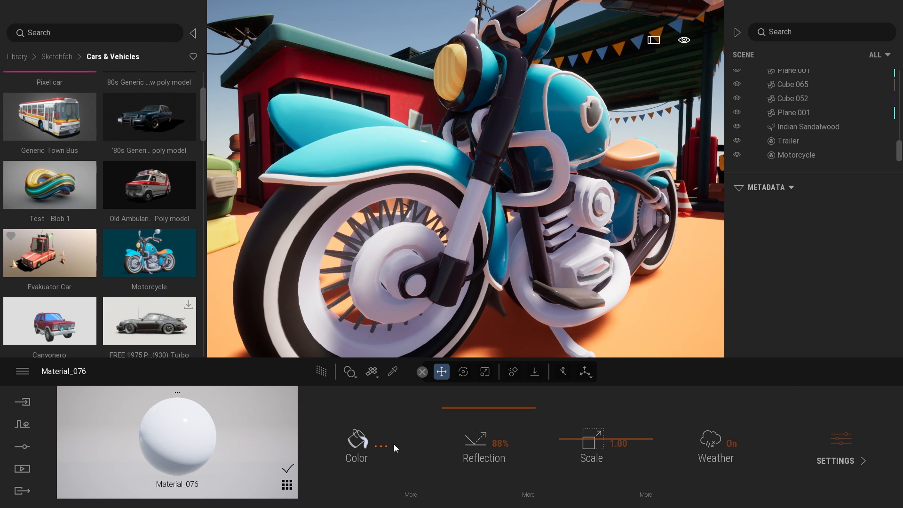
left_click(382, 445)
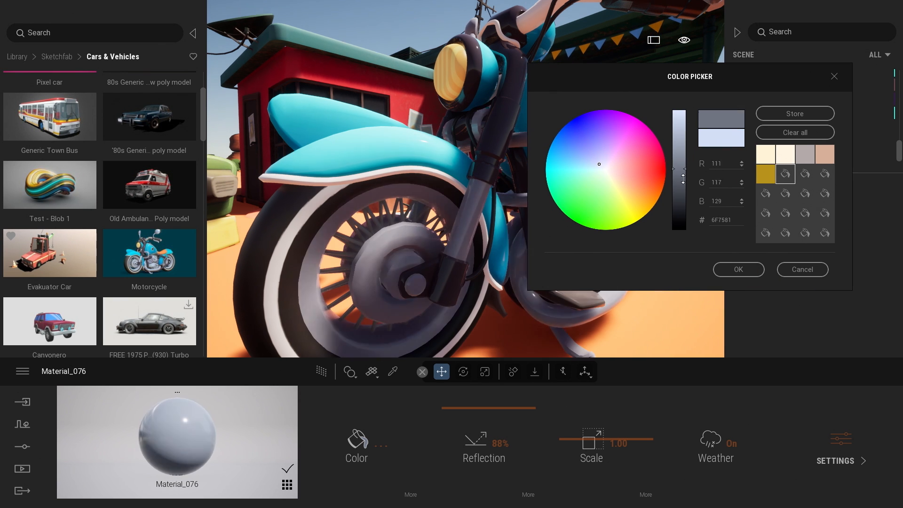
left_click(738, 269)
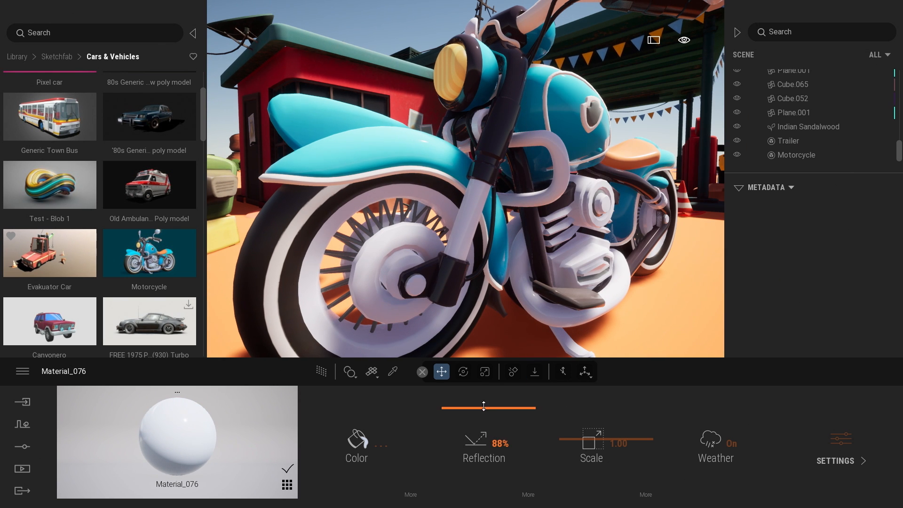
Step: Turn on Metalness for the motorcycle's white material and return to its main properties
left_click(841, 438)
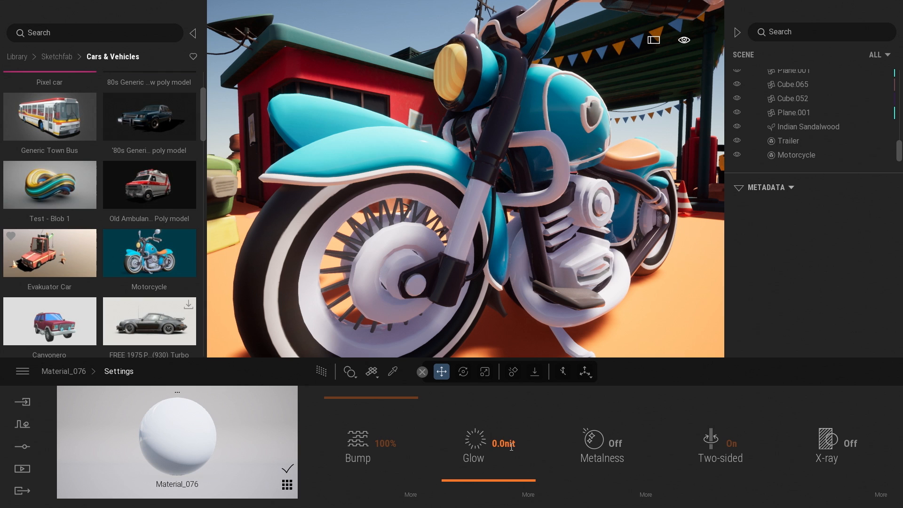
left_click(591, 447)
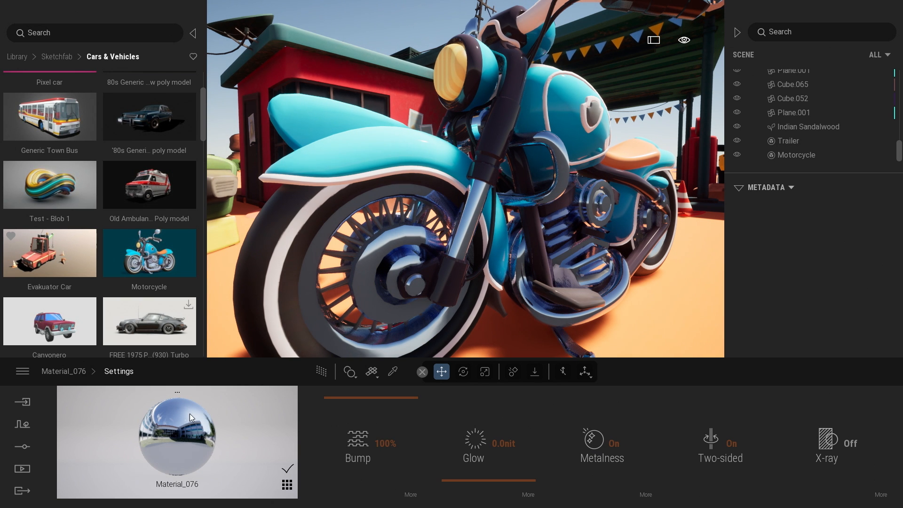
left_click(75, 371)
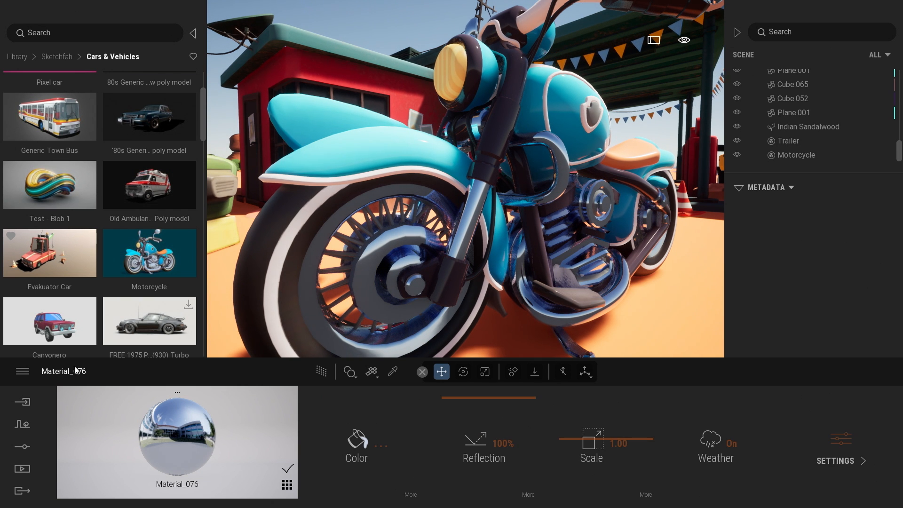
Step: Apply the Slightly worn chrome material from the Metal library to the motorcycle's rims, fork and engine
left_click(17, 57)
left_click(43, 99)
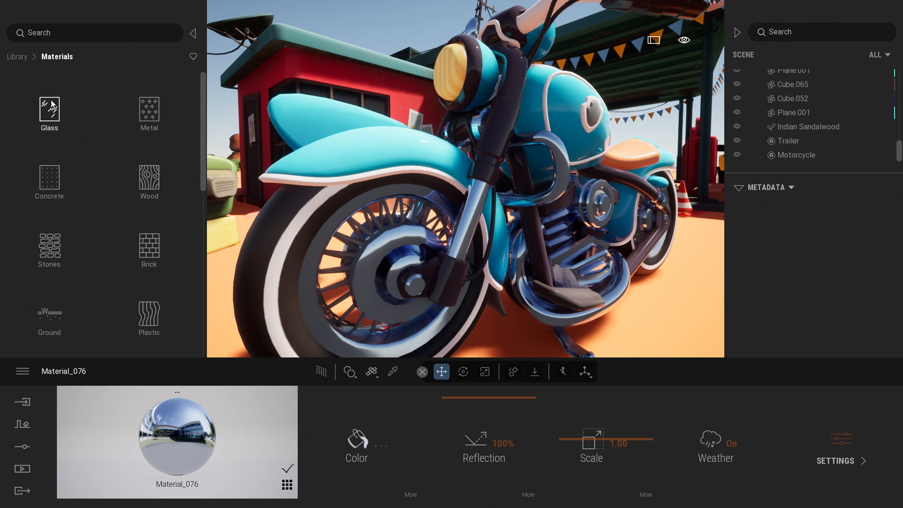
left_click(151, 105)
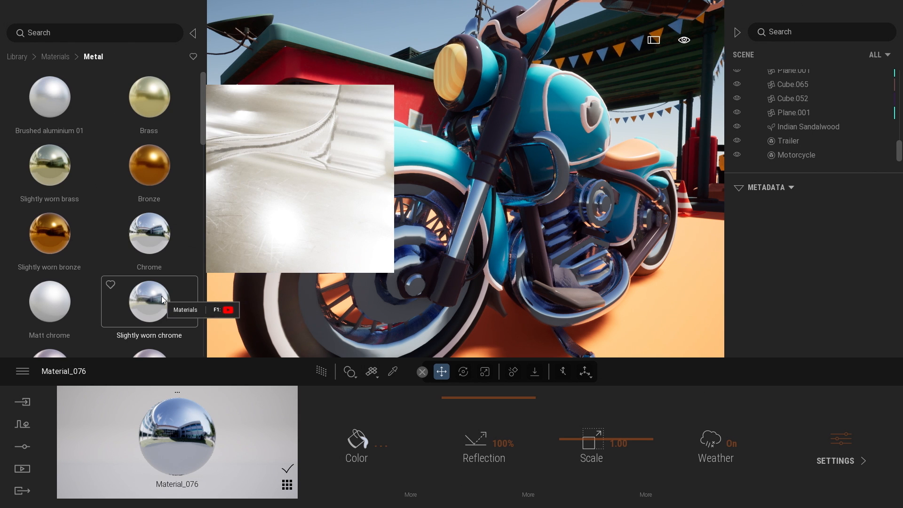
left_click_drag(154, 313, 345, 328)
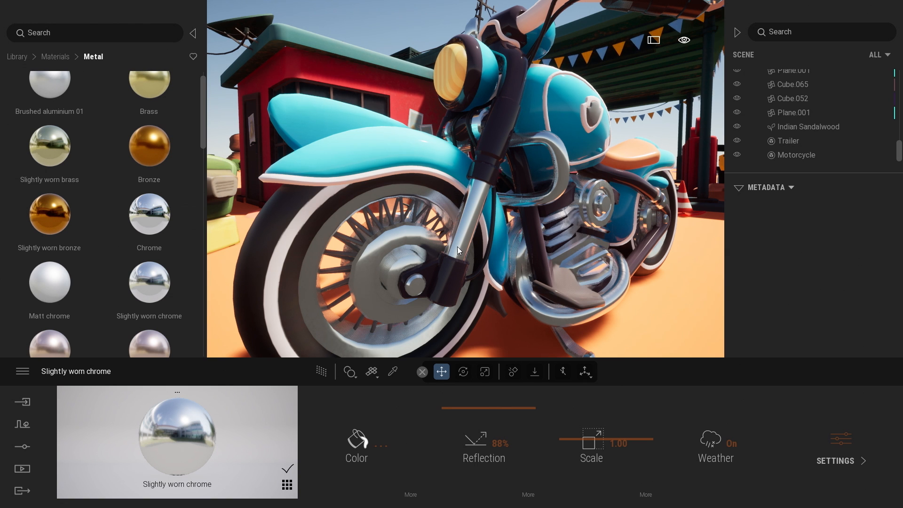
Step: Apply the Brushed aluminium 01 material to the motorcycle's dark metal parts and darken its colour to 3F3F3F
scroll(81, 177, "up", 1)
mouse_move(38, 109)
left_mouse_down()
mouse_move(500, 138)
mouse_move(288, 117)
mouse_move(233, 122)
left_mouse_up()
left_click(380, 432)
left_click(439, 277)
left_click(191, 245)
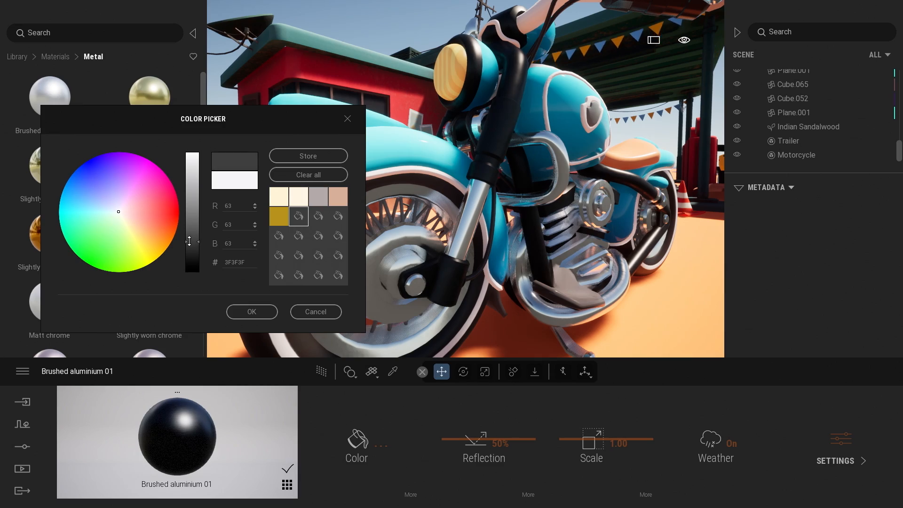
left_click(271, 308)
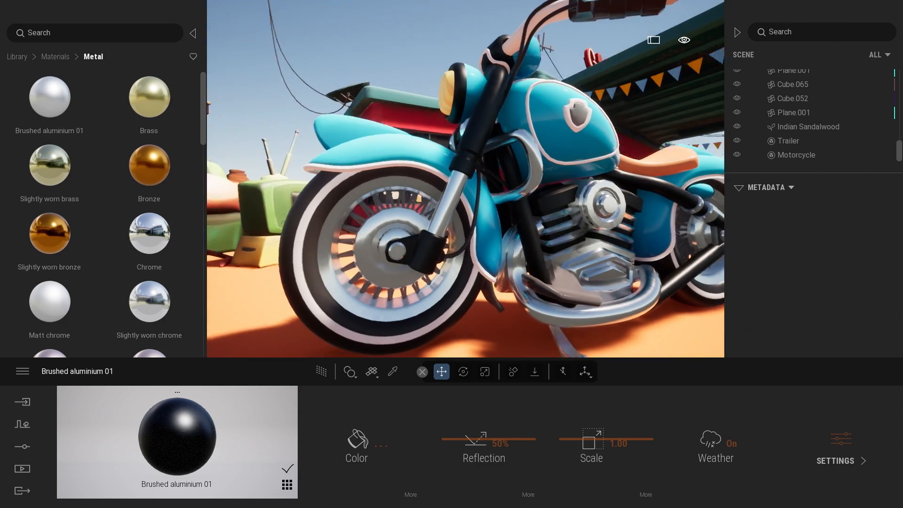
Step: Turn on path tracing and examine the new metal materials on the motorcycle's front wheel and engine
left_click(323, 372)
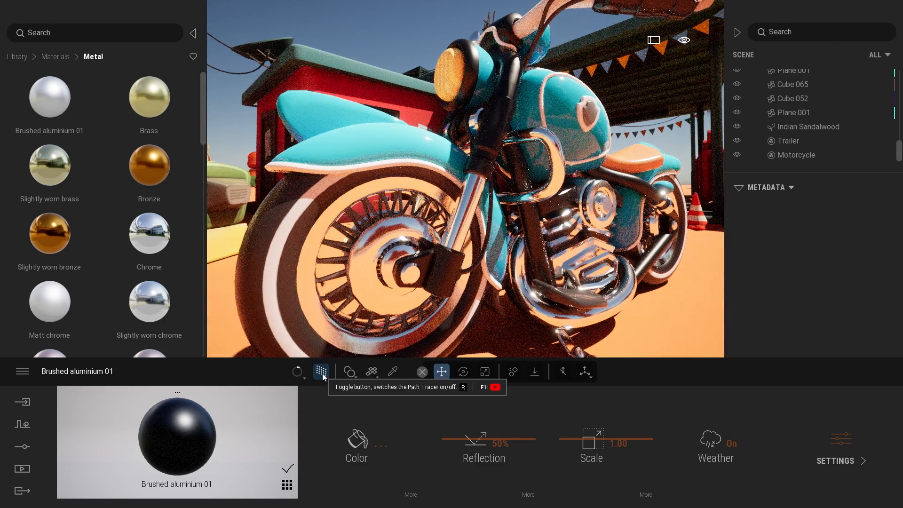
middle_click_drag(504, 184, 517, 181, "shift")
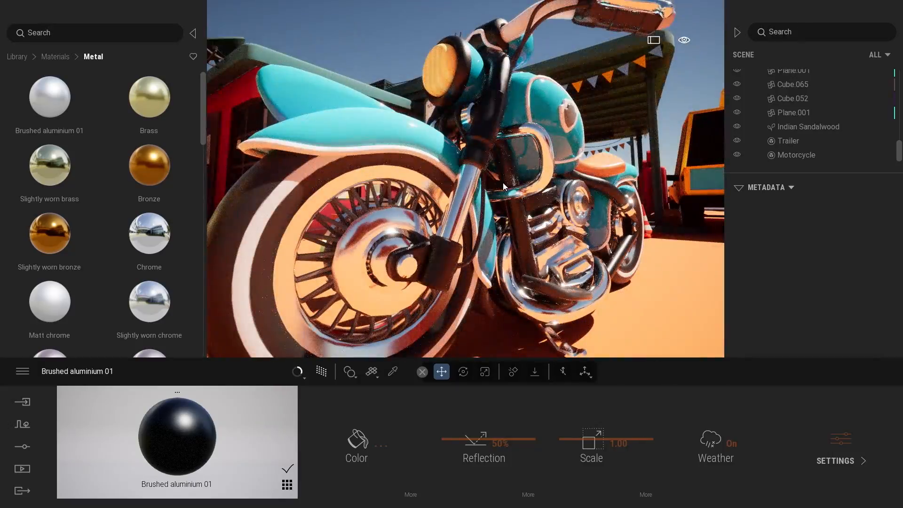
middle_click_drag(459, 225, 486, 217, "shift")
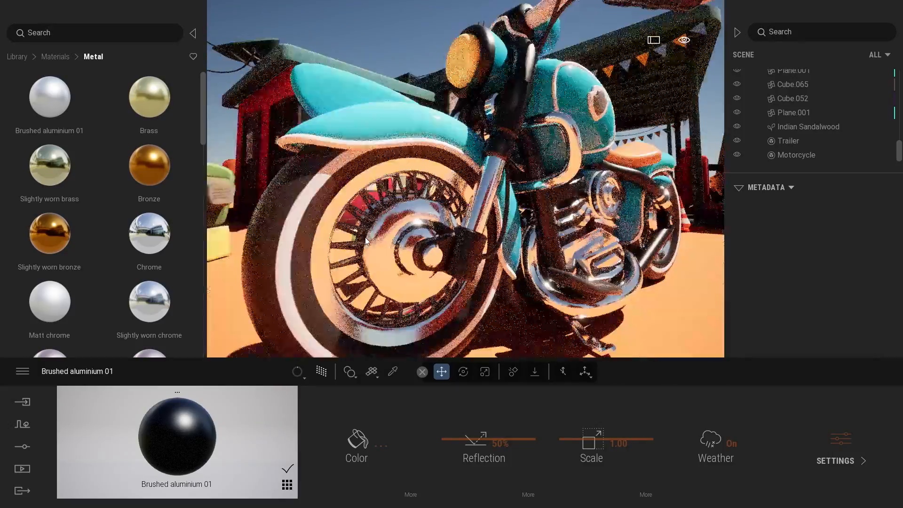
Step: Apply the Rubber material from the Plastic library to the motorcycle's front tyre and set its reflection to 54%
left_click(50, 56)
left_click_drag(205, 86, 207, 145)
left_click(170, 154)
mouse_move(197, 114)
left_click_drag(201, 100, 202, 227)
mouse_move(85, 294)
left_click_drag(49, 318, 267, 212)
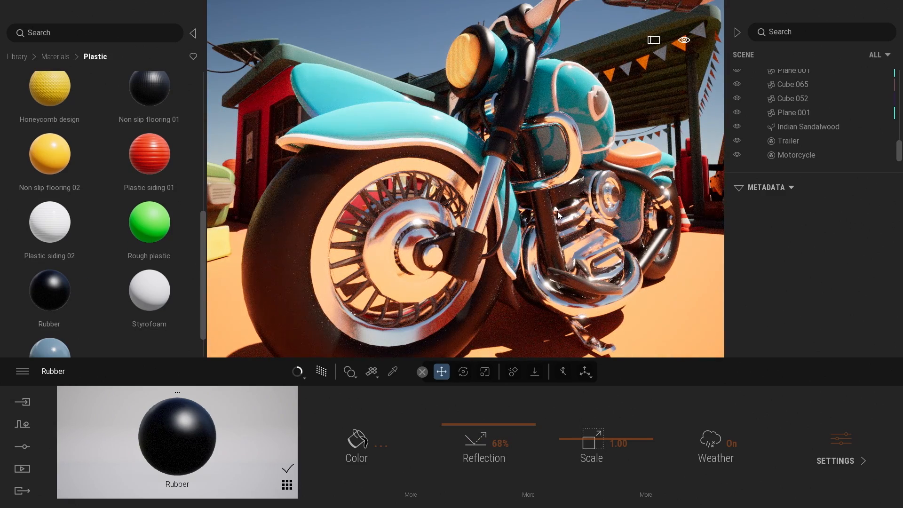
left_click_drag(462, 425, 463, 435)
Step: Search the Sketchfab Cars & Vehicles library for "cartoon" models
key("s")
right_click_drag(568, 175, 550, 190)
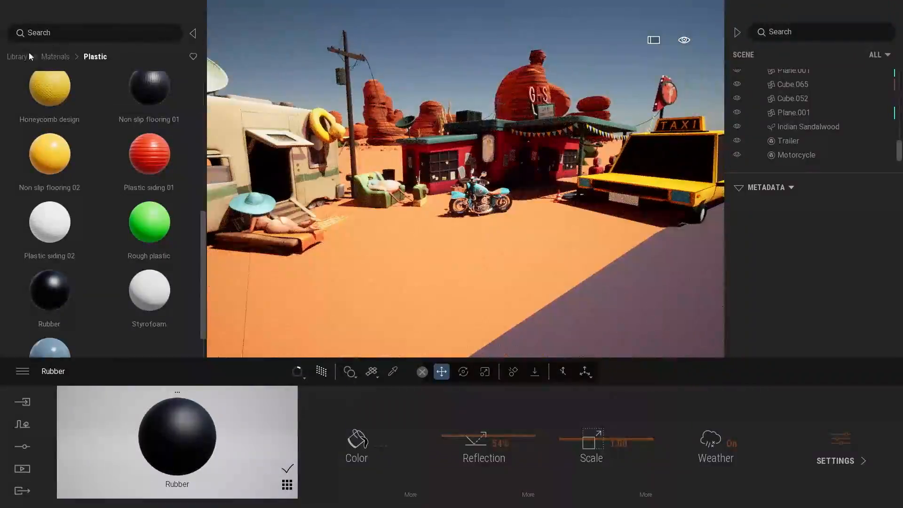
left_click(17, 56)
right_click_drag(600, 170, 465, 232)
key("d")
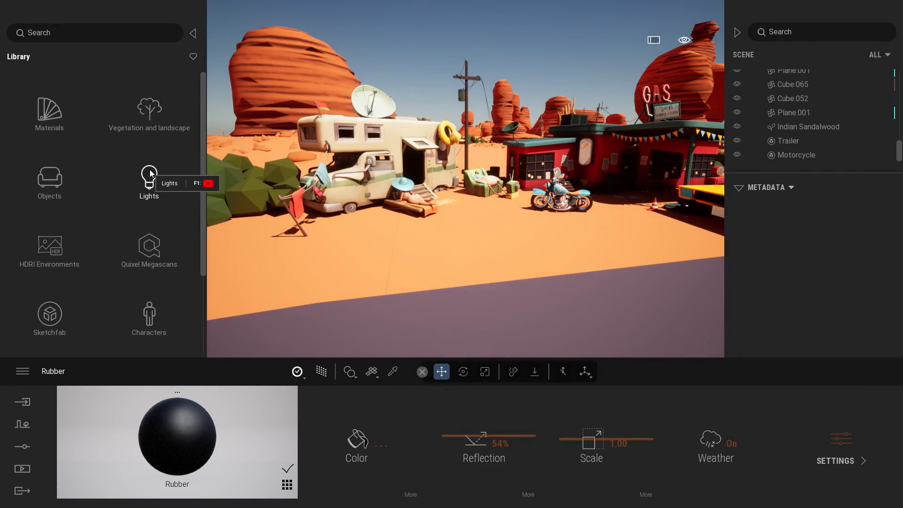
left_click(49, 315)
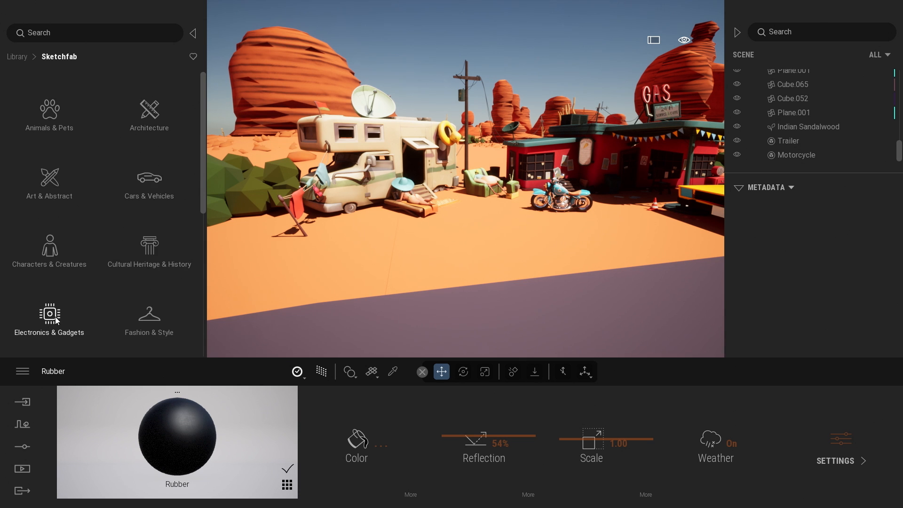
left_click(166, 178)
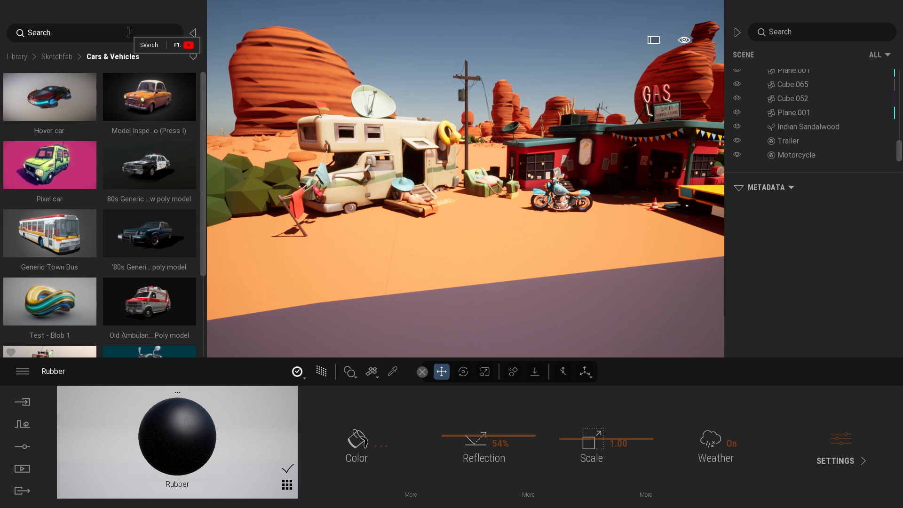
type("cartoon")
key("Return")
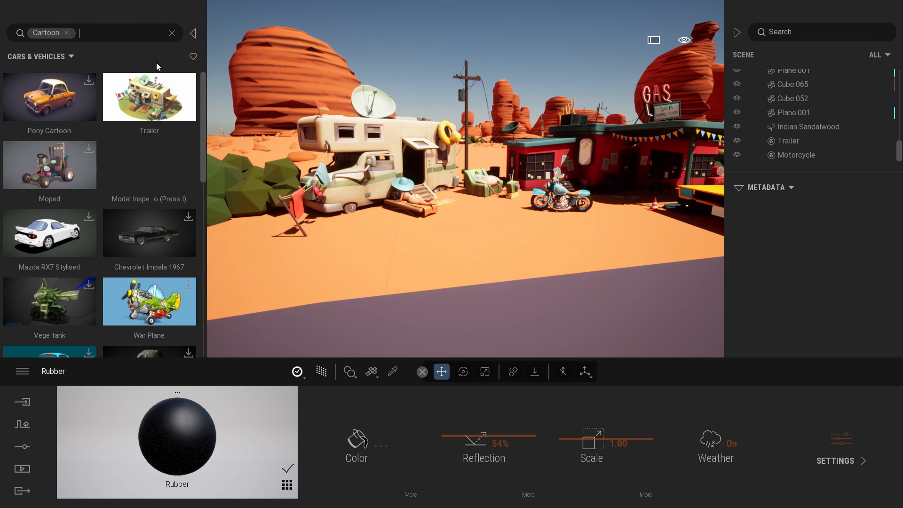
Step: Download the 4 Low Poly Toon City Cars model and place it on the sand beside the road
left_click_drag(204, 82, 208, 116)
scroll(122, 174, "down", 5)
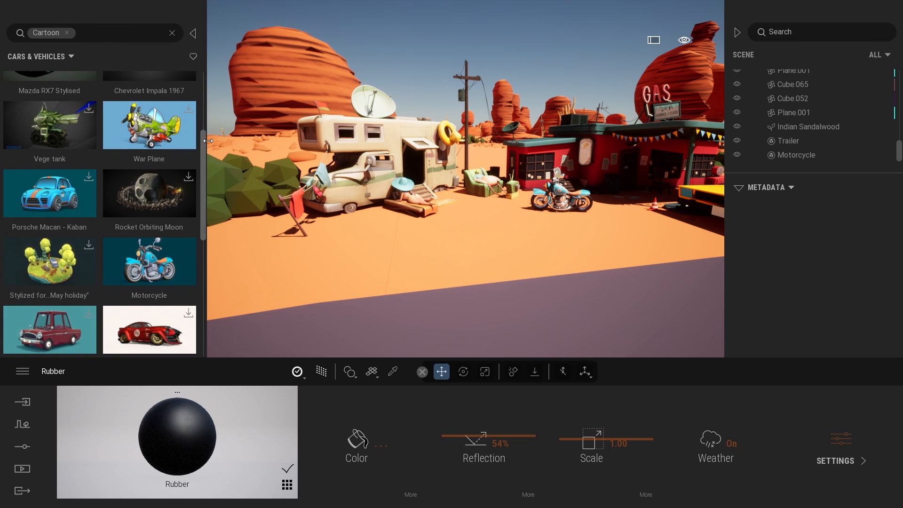
scroll(130, 230, "down", 1)
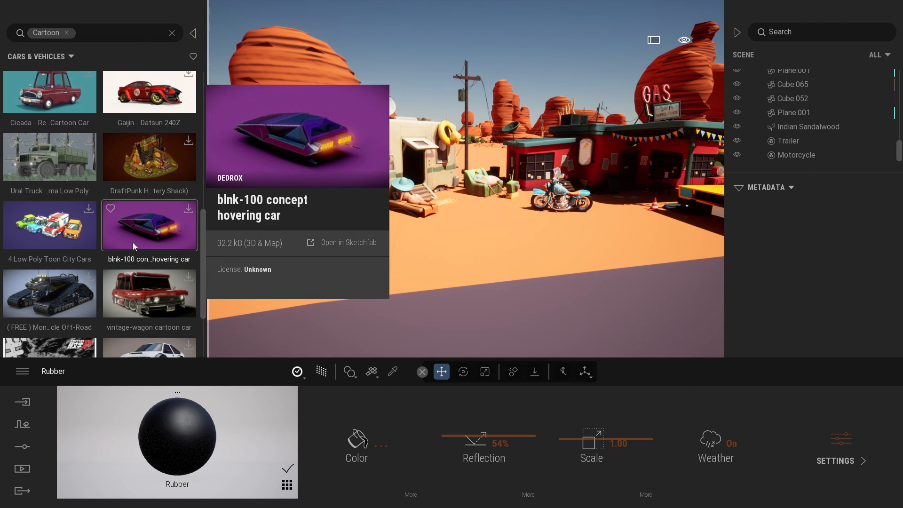
left_click(88, 210)
right_click_drag(452, 212, 503, 233)
left_click_drag(49, 225, 498, 210)
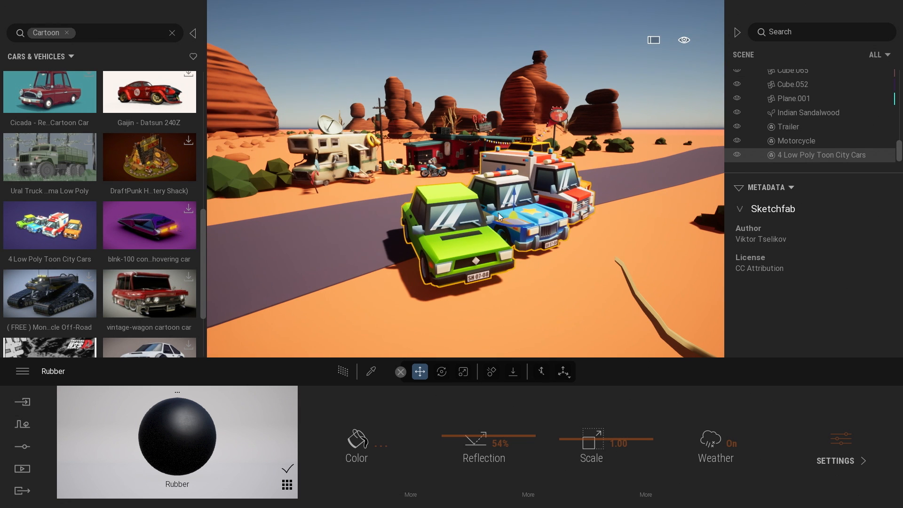
Step: Move the group of toon cars onto the road and back to its near edge, collapsing the metadata section
left_click_drag(511, 220, 441, 215)
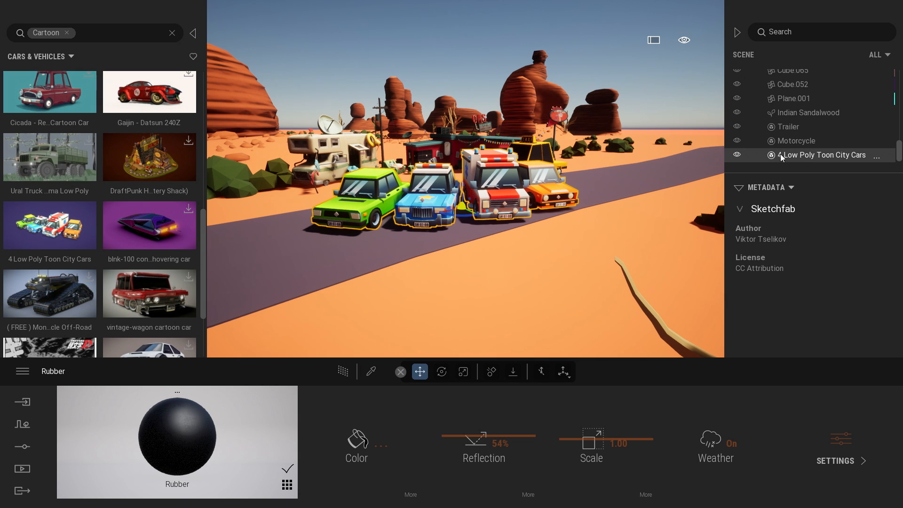
left_click(738, 188)
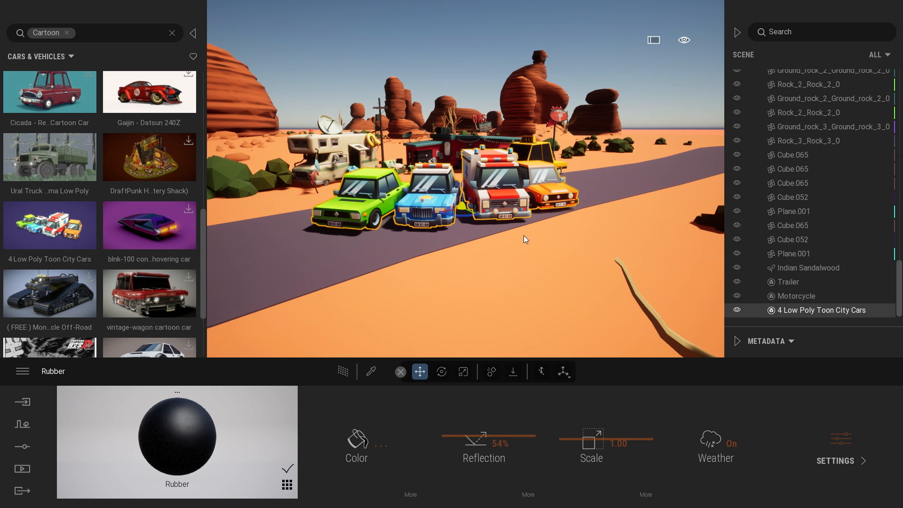
left_click_drag(455, 214, 494, 226)
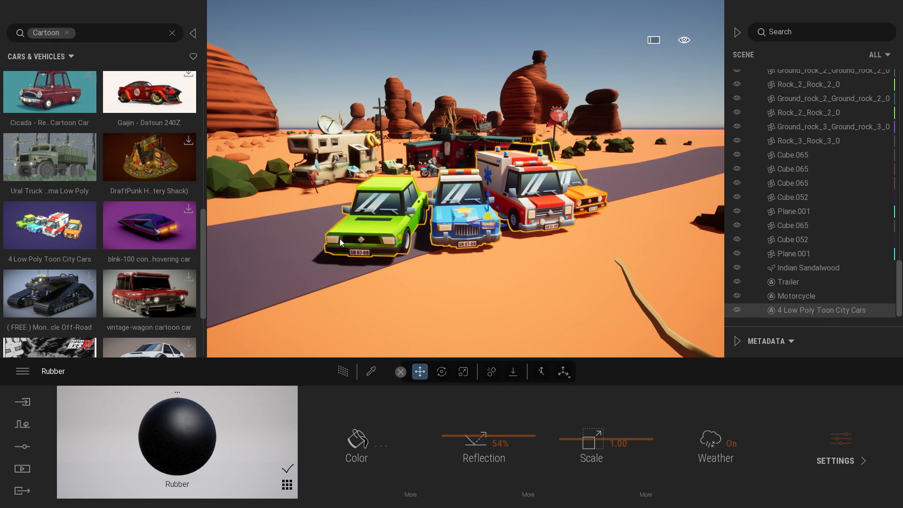
Step: Open the 4 Low Poly Toon City Cars page on the Sketchfab website, orbit its 3D preview and request the model download
mouse_move(52, 239)
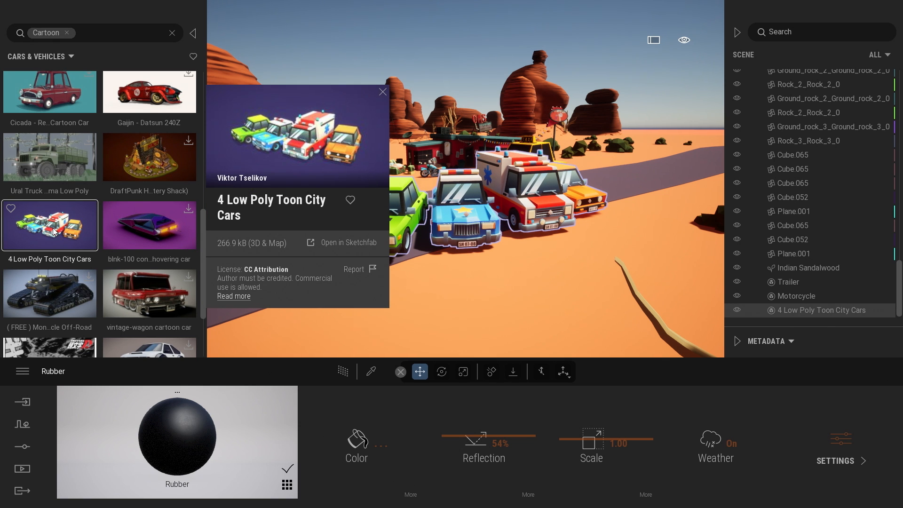
left_click(349, 242)
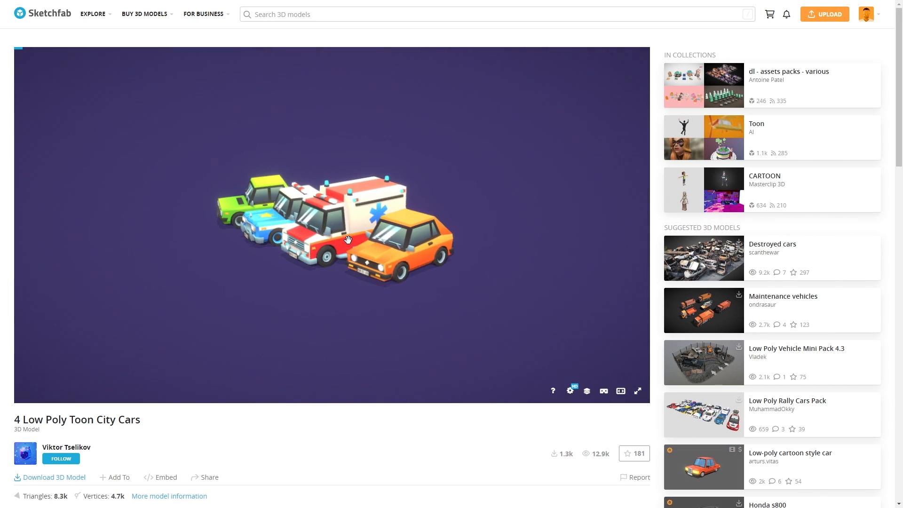
left_click_drag(374, 251, 301, 273)
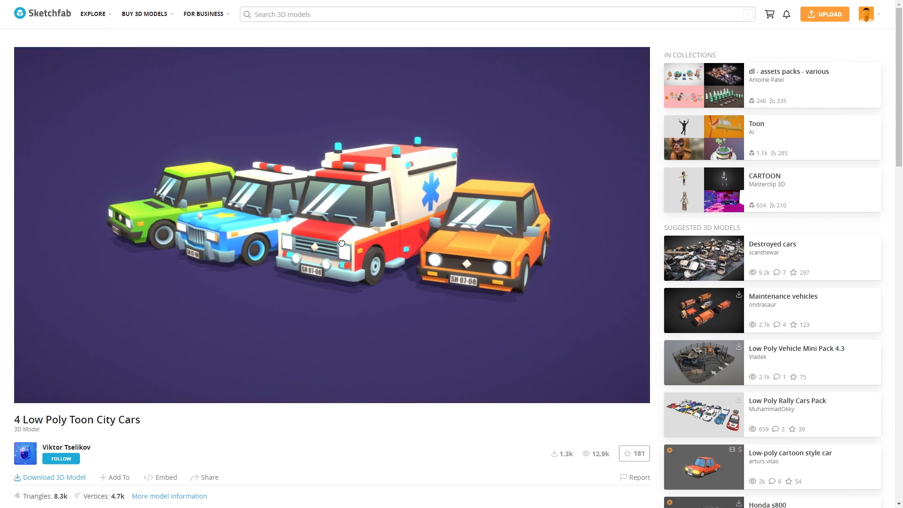
left_click(69, 477)
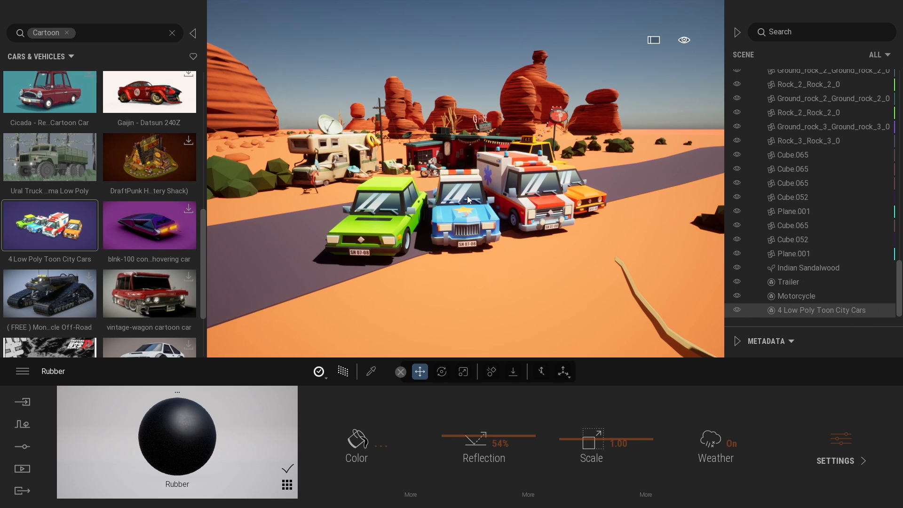
Step: Delete the group of toon cars from the scene back in Twinmotion
left_click(464, 179)
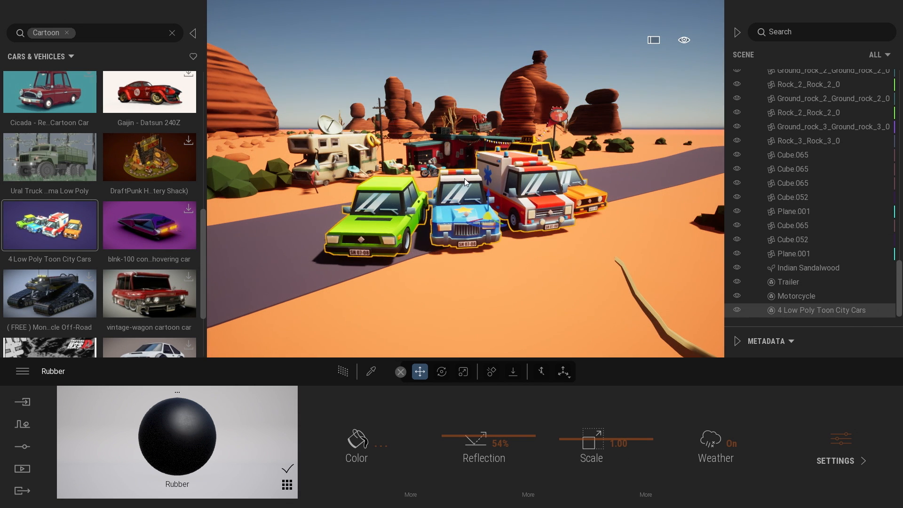
key("Delete")
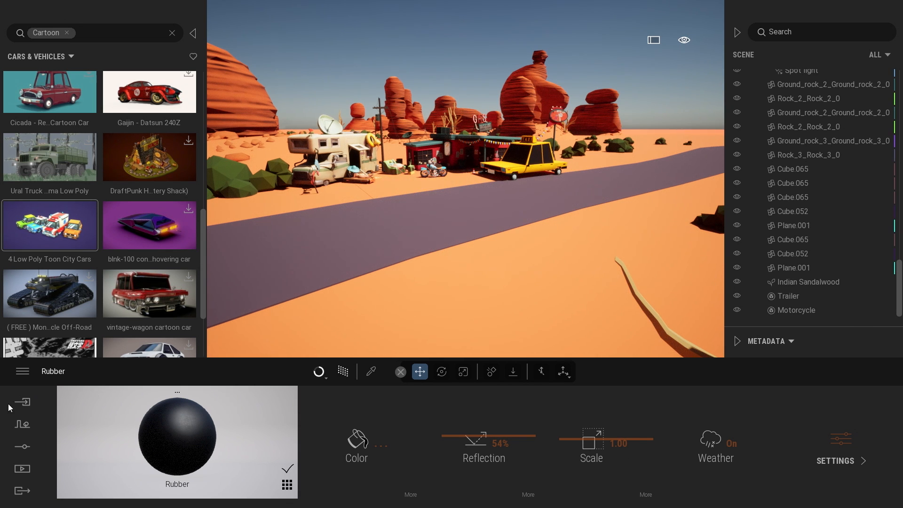
Step: Import the downloaded toon cars' scene.gltf as geometry with Keep hierarchy, keeping both versions of all conflicting materials
left_click(24, 404)
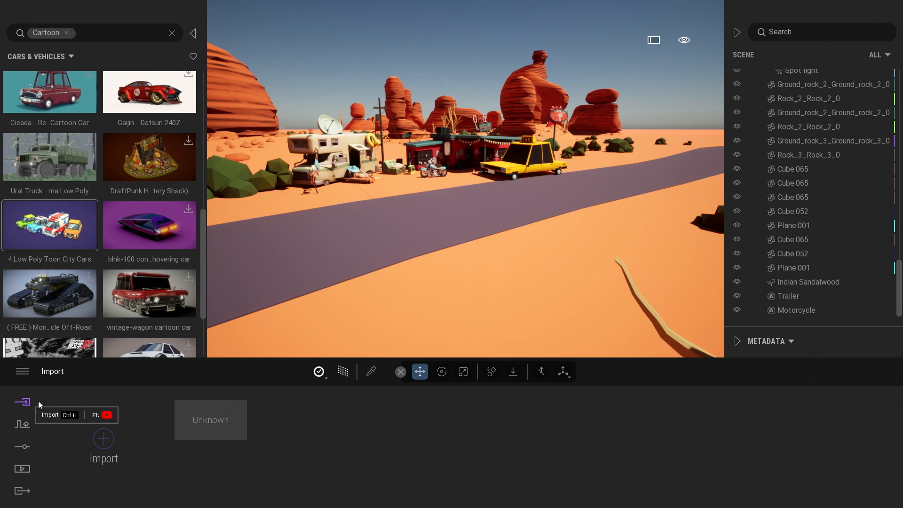
left_click(110, 439)
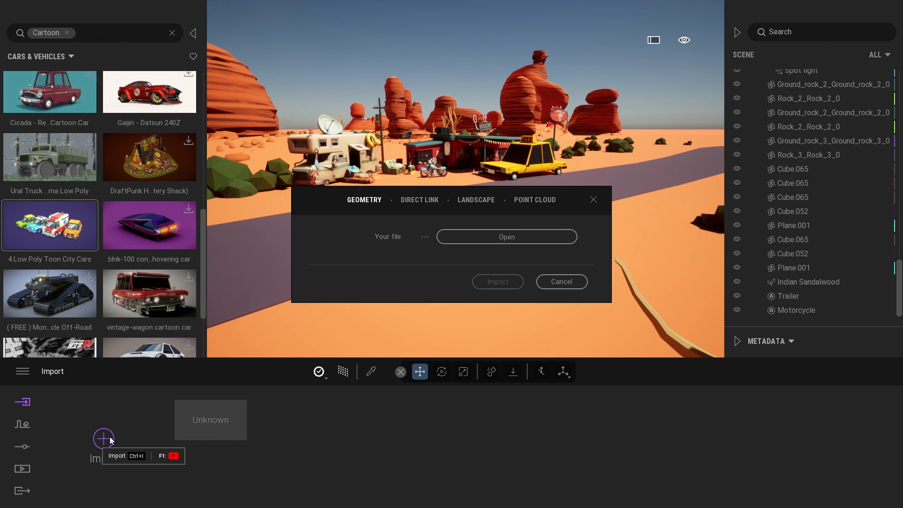
left_click(504, 237)
double_click(166, 86)
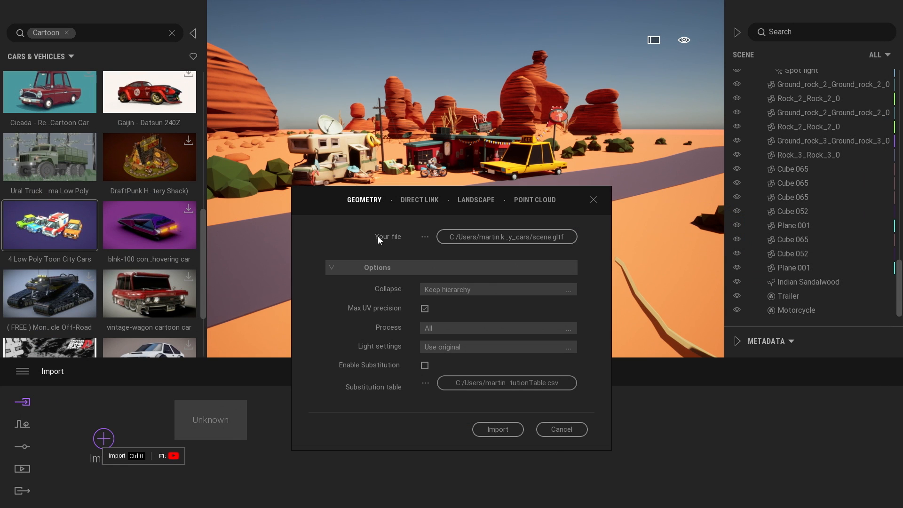
left_click(467, 288)
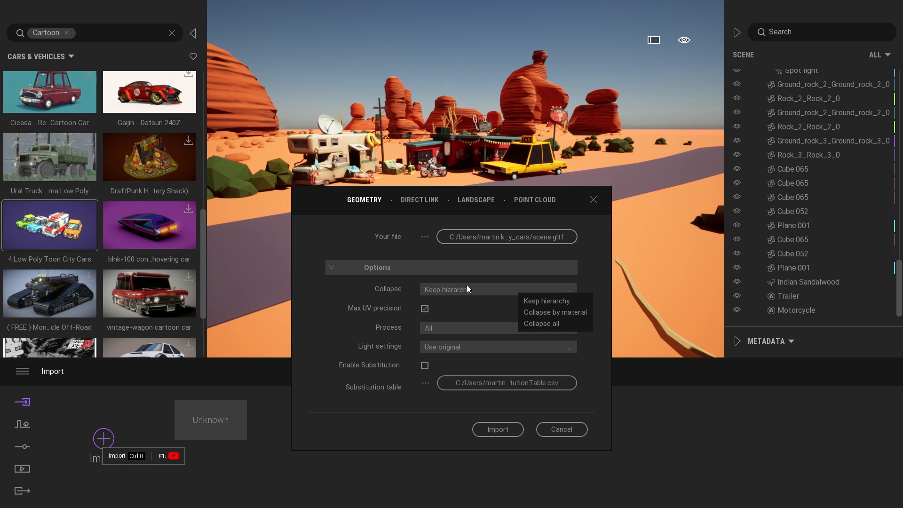
left_click(540, 300)
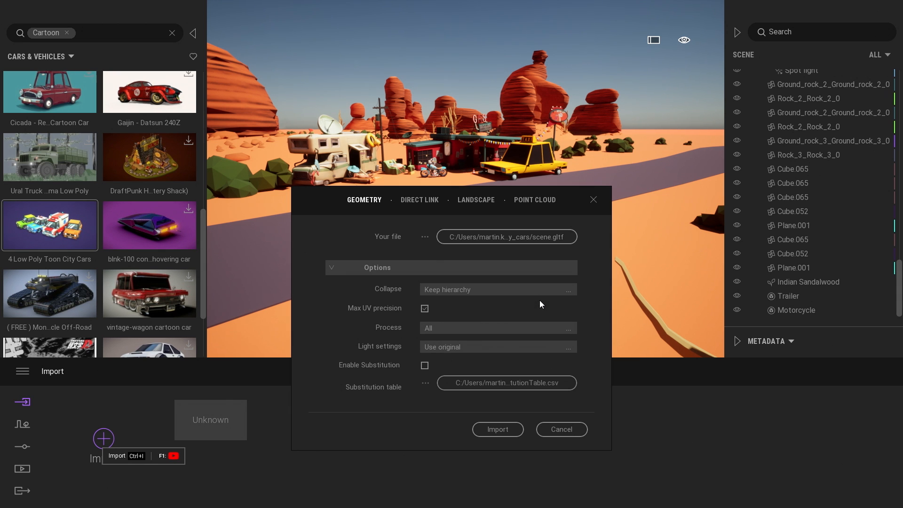
left_click(498, 429)
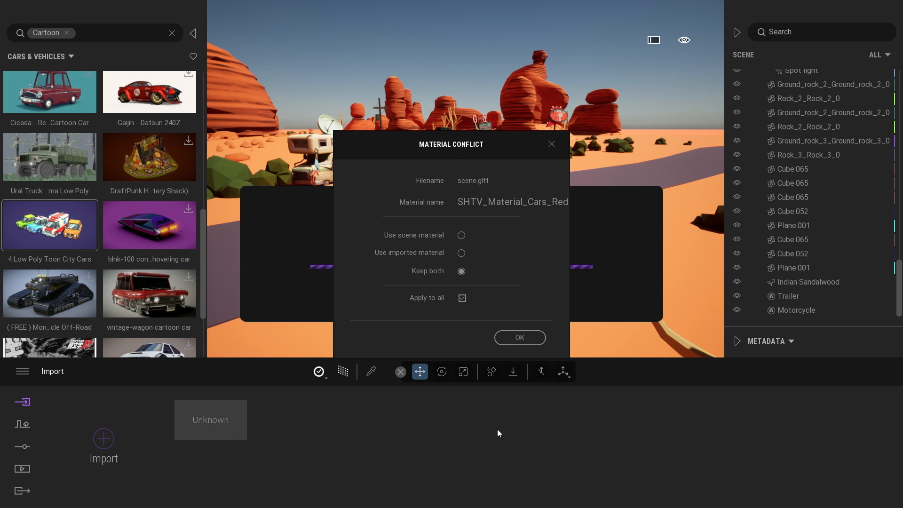
left_click(516, 339)
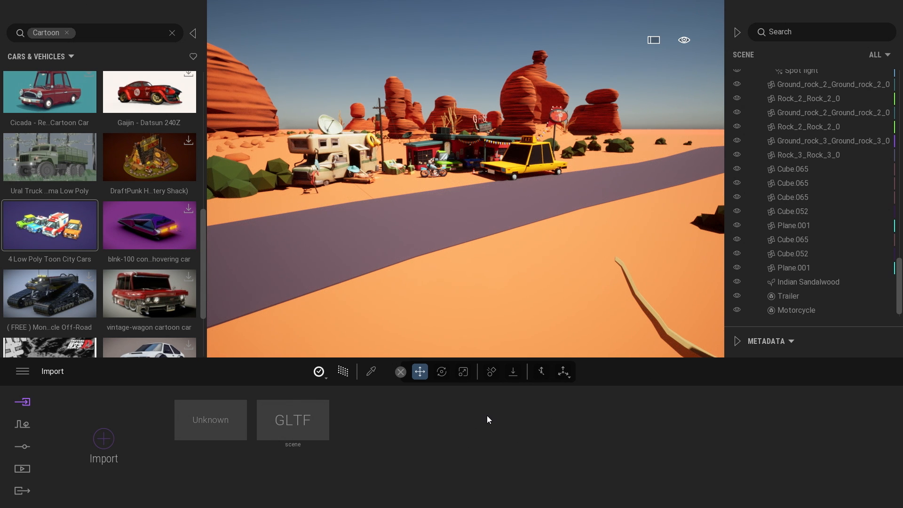
Step: Select the imported scene group and move the four cars out in front of the gas station, onto the road's near edge
scroll(833, 283, "down", 1)
left_click(789, 311)
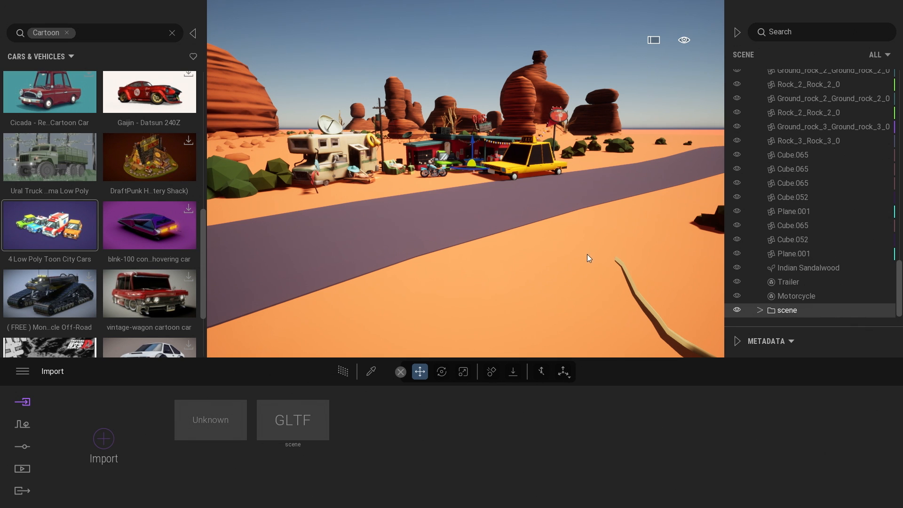
right_click_drag(452, 220, 447, 224)
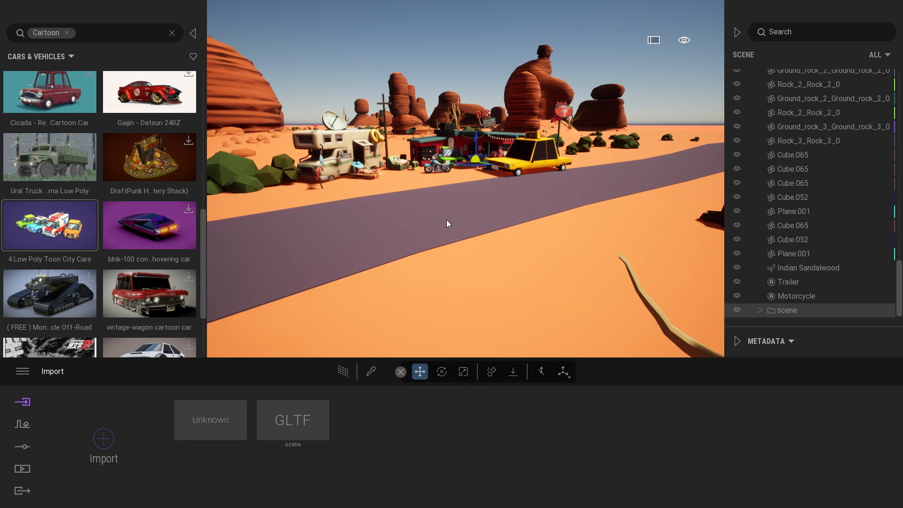
mouse_move(447, 223)
left_mouse_down()
mouse_move(476, 214)
mouse_move(448, 219)
left_mouse_up()
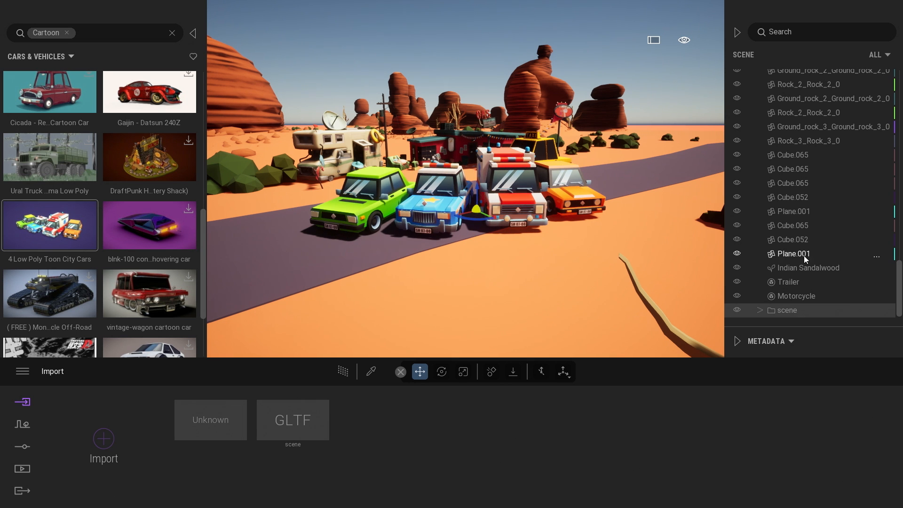
Step: Expand the imported group's hierarchy, select the sedan container and shift the green car away from the others, turned along the road
left_click(761, 309)
scroll(835, 240, "down", 5)
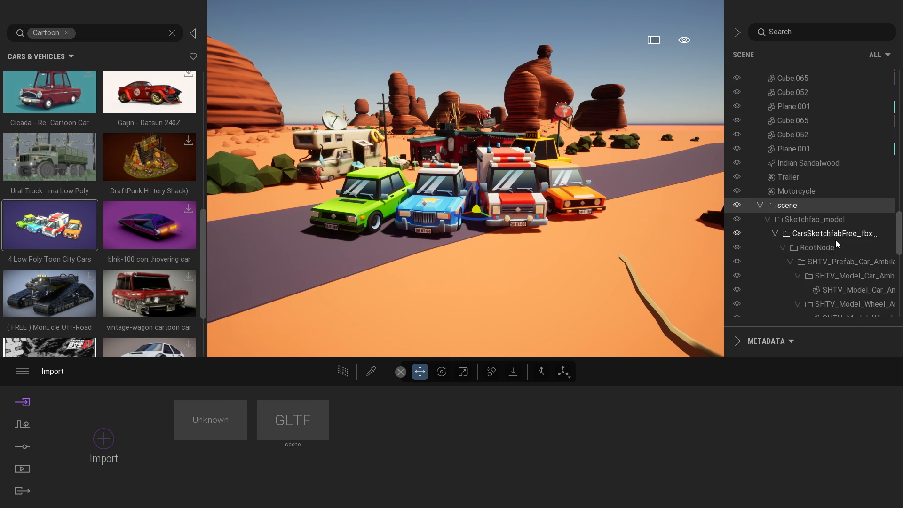
scroll(834, 240, "down", 10)
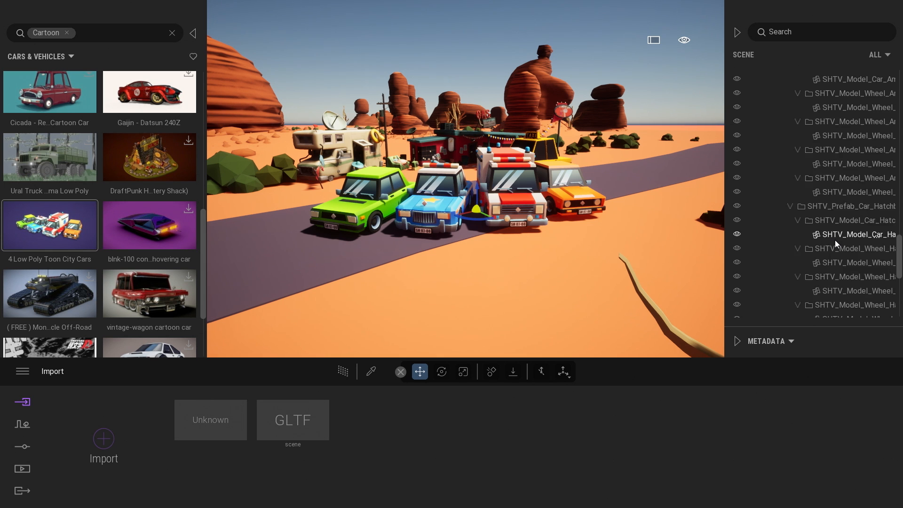
left_click_drag(730, 163, 662, 152)
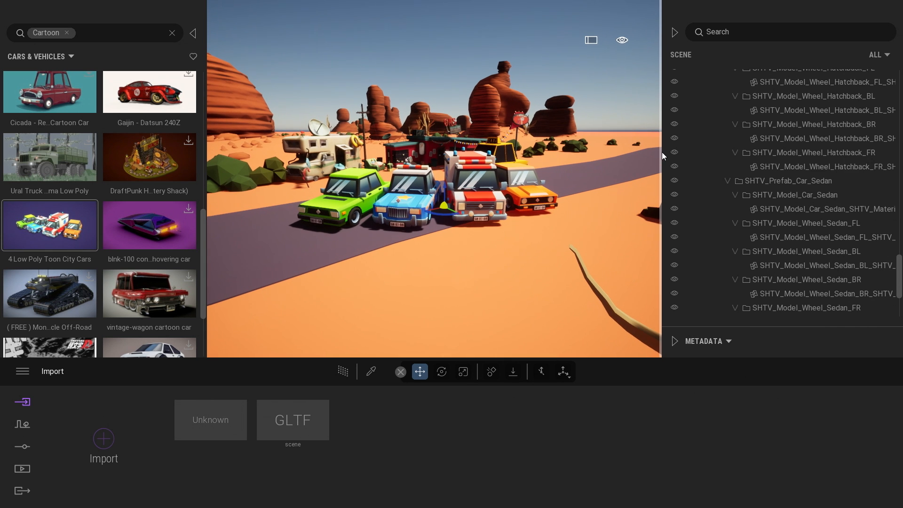
left_click(805, 181)
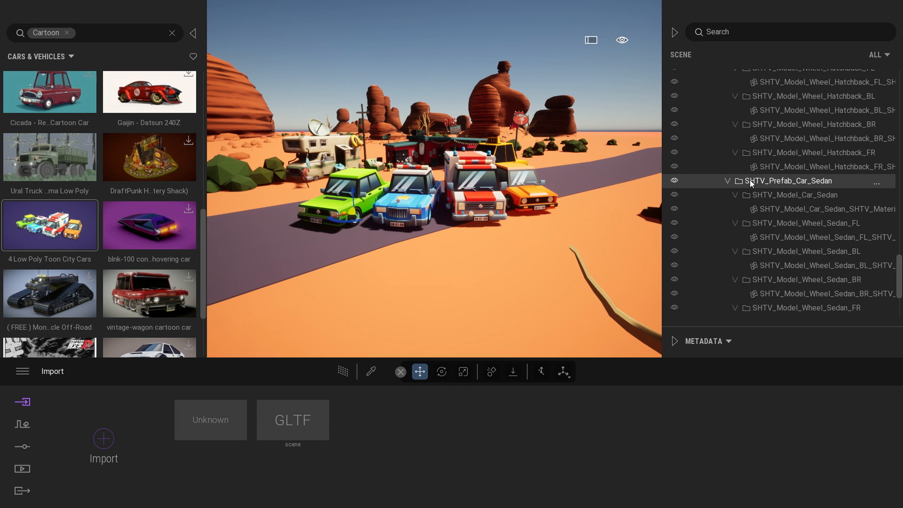
left_click_drag(346, 216, 293, 214)
Step: Collapse the individual car containers and move the ambulance farther up the road, beyond the yellow taxi
left_click(728, 180)
left_click(728, 195)
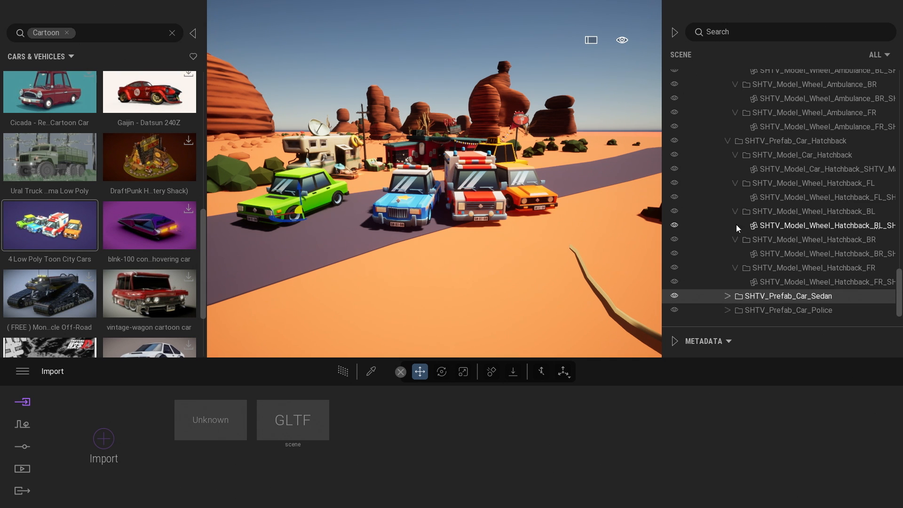
left_click(727, 141)
left_click(727, 125)
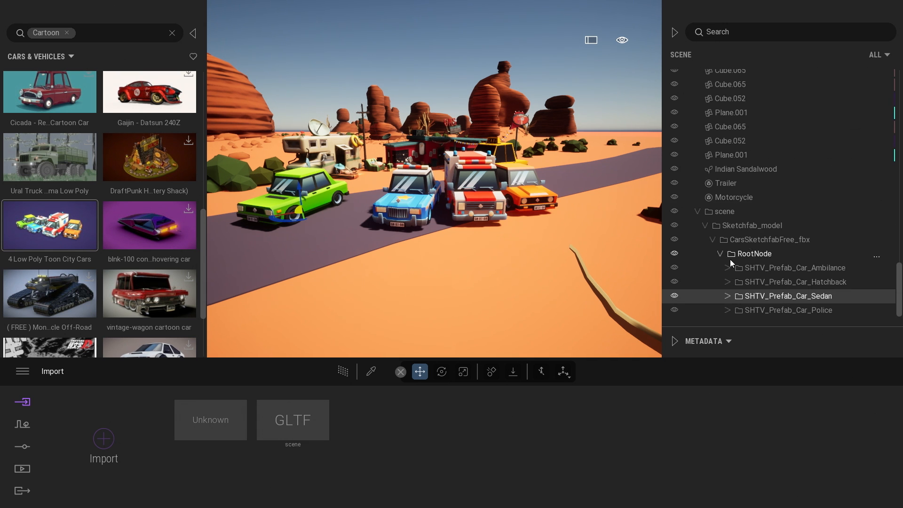
left_click(837, 269)
right_click_drag(405, 202, 419, 232)
left_click_drag(464, 233, 622, 204)
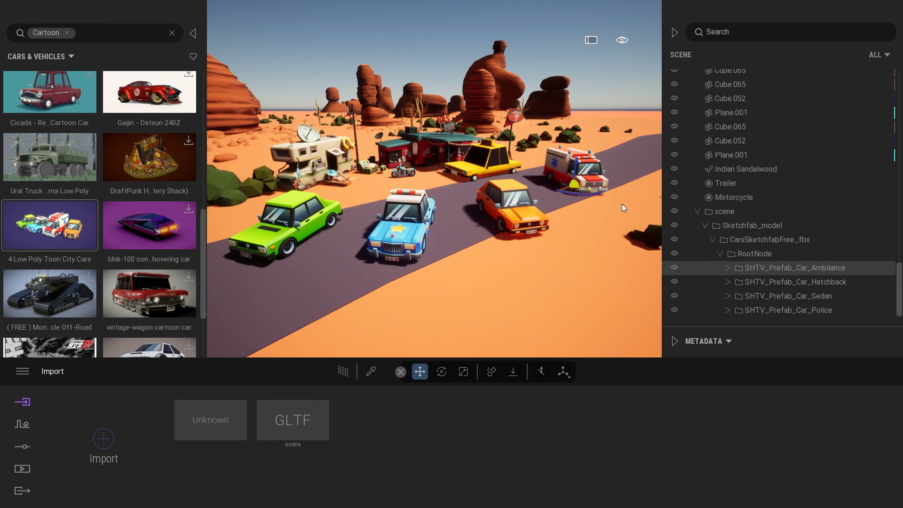
Step: Turn the orange hatchback and the police car so they line up with the road
left_click(783, 281)
mouse_move(509, 224)
left_mouse_down()
mouse_move(528, 206)
mouse_move(519, 211)
left_mouse_up()
left_click(800, 310)
left_click_drag(435, 250, 427, 233)
Step: Add the police car container to the user library, clear the Cartoon search and browse the library from its root
right_click(795, 308)
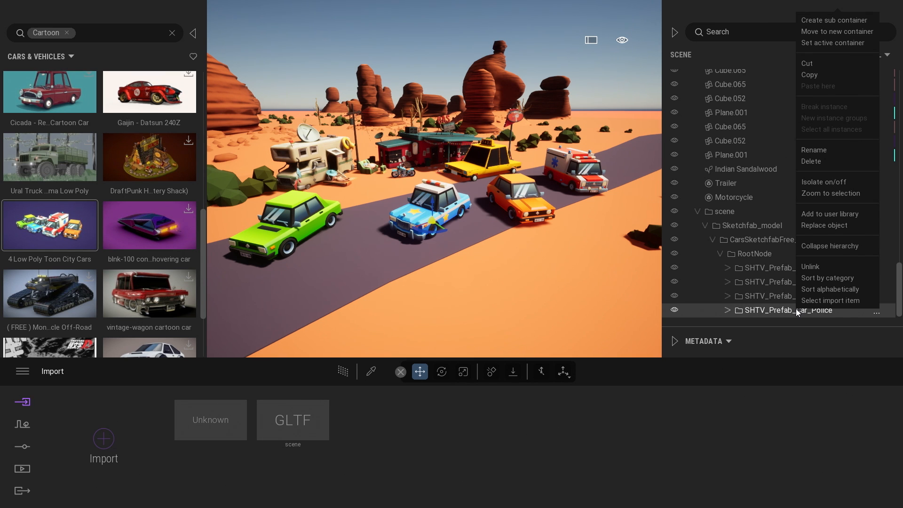
left_click(848, 215)
mouse_move(112, 117)
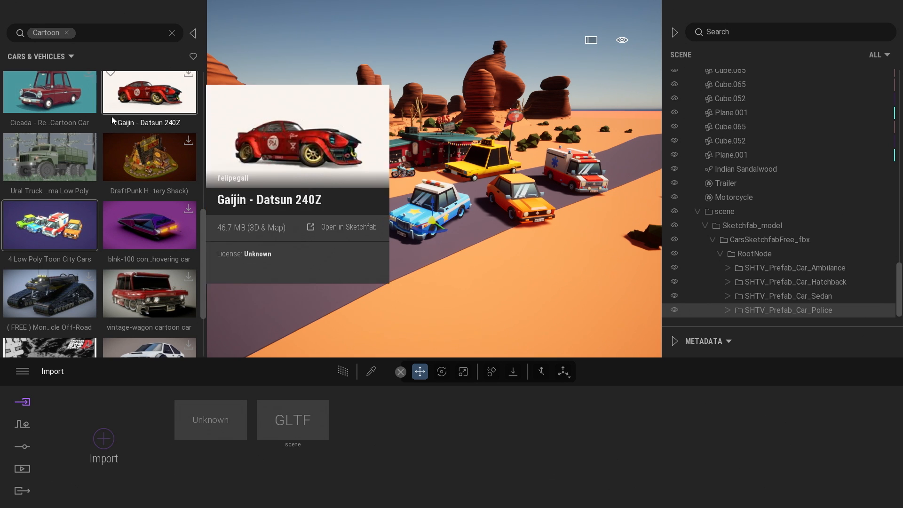
left_click(173, 33)
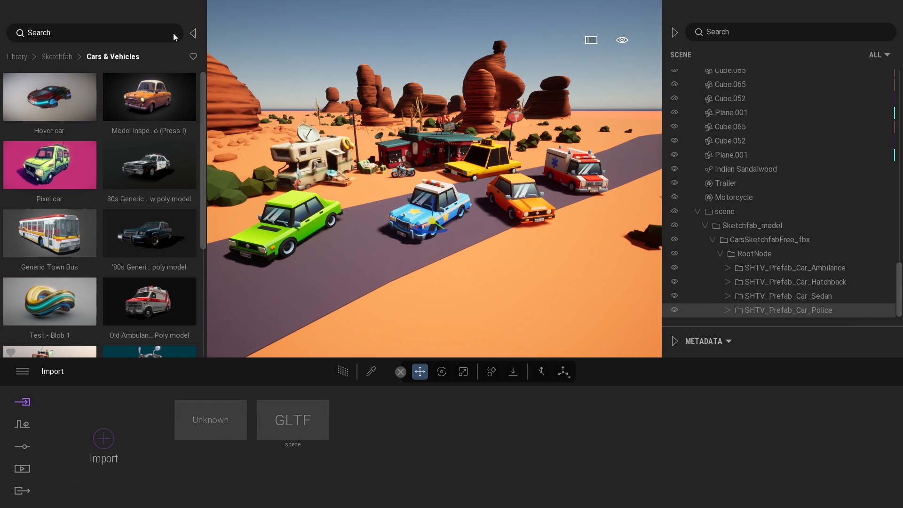
left_click(19, 57)
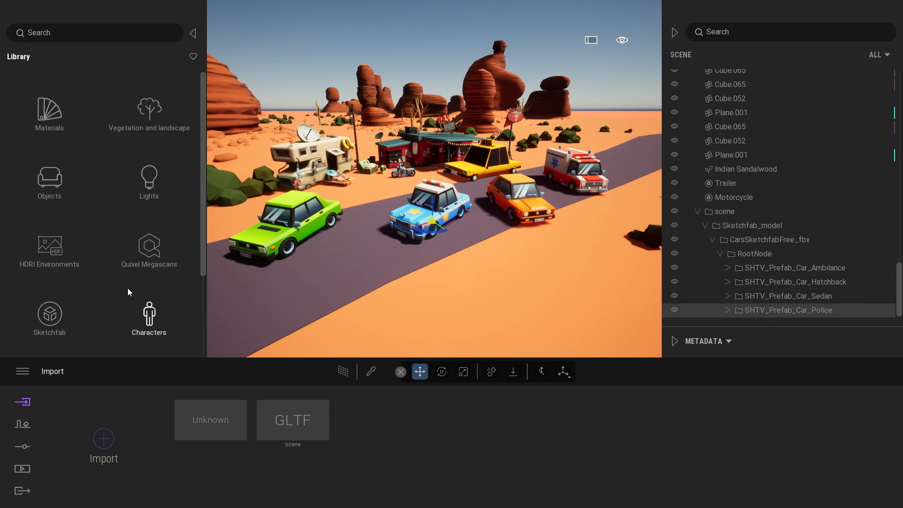
scroll(90, 315, "down", 3)
left_click(48, 338)
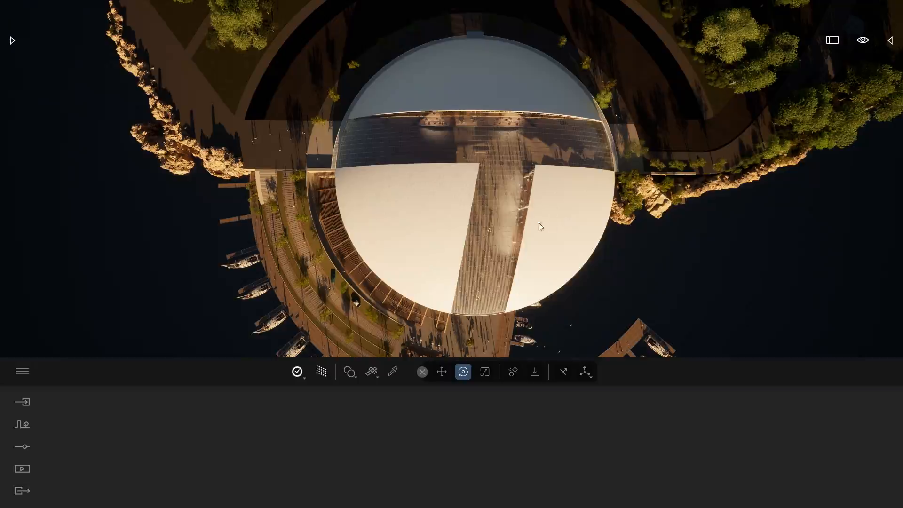
Step: Bring the camera from above the domed building down to a ground-level view of the slatted facade and lounge terrace
mouse_move(493, 201)
middle_mouse_down("shift")
mouse_move(515, 162)
mouse_move(508, 60)
middle_mouse_up("shift")
right_click_drag(493, 200, 526, 217)
key("w")
key("a")
key("w")
key("a")
key("w")
key("a")
key("w")
key("w")
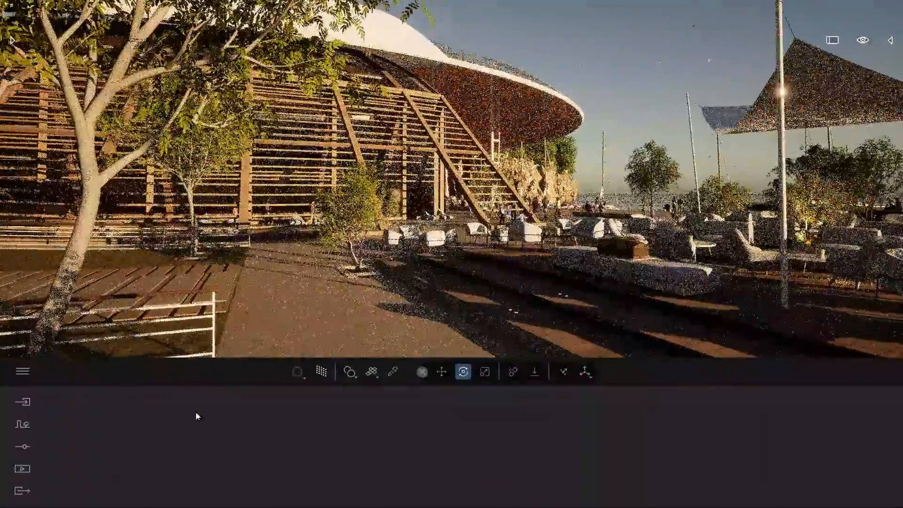
Step: Create a new media image from the current terrace view
left_click(23, 470)
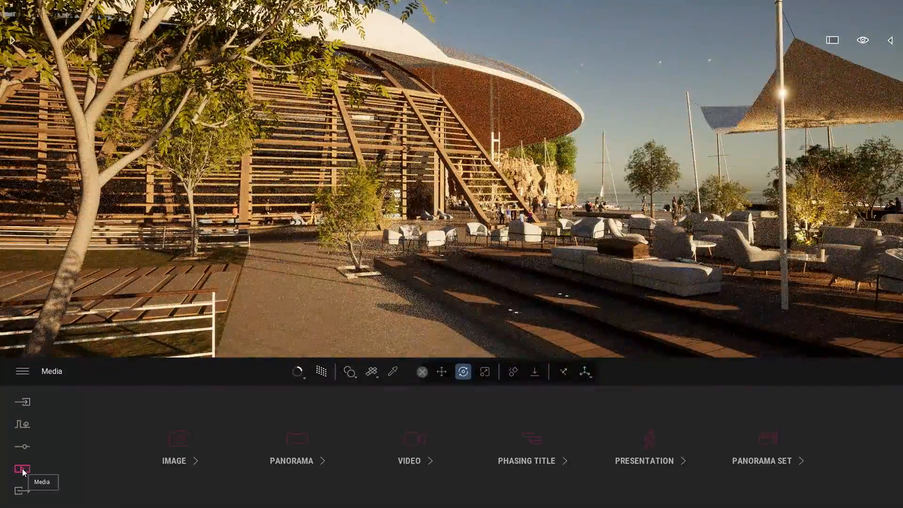
left_click(178, 438)
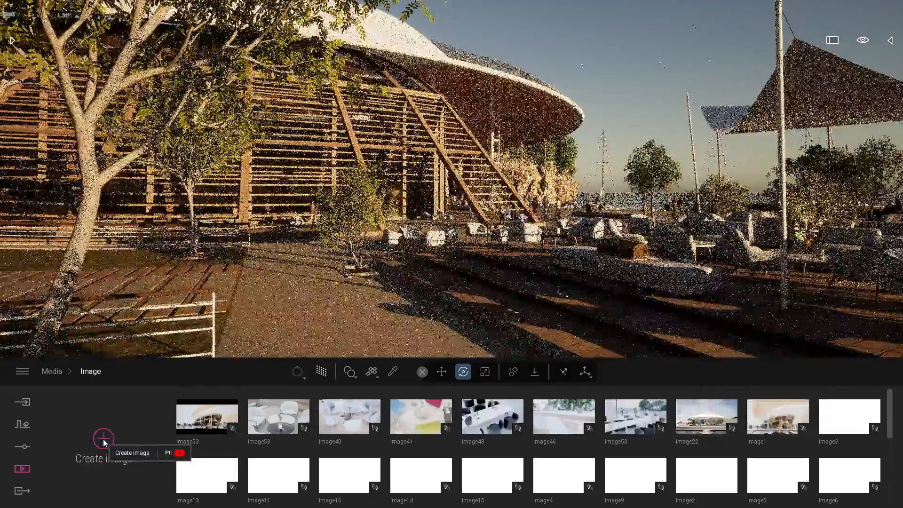
left_click(102, 440)
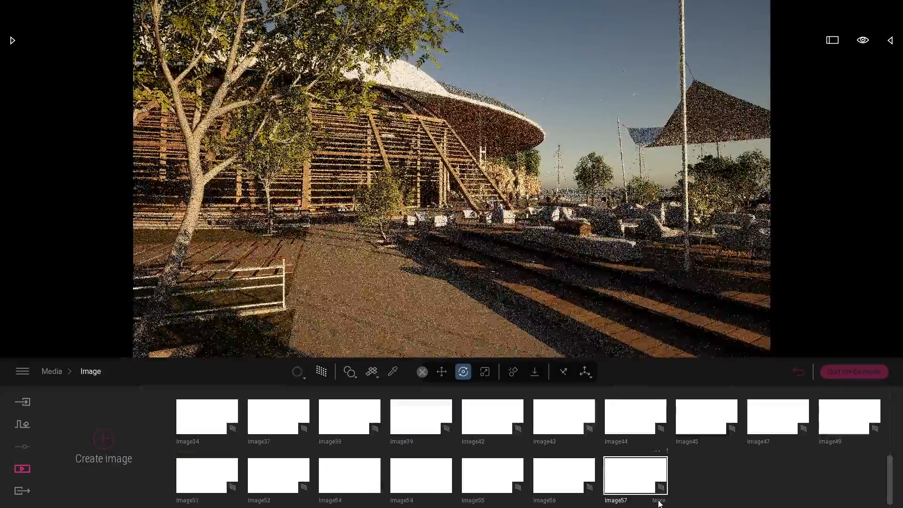
Step: Turn on tiled rendering in the new image's format settings and set the output to 61440 wide by 100000 high
left_click(659, 501)
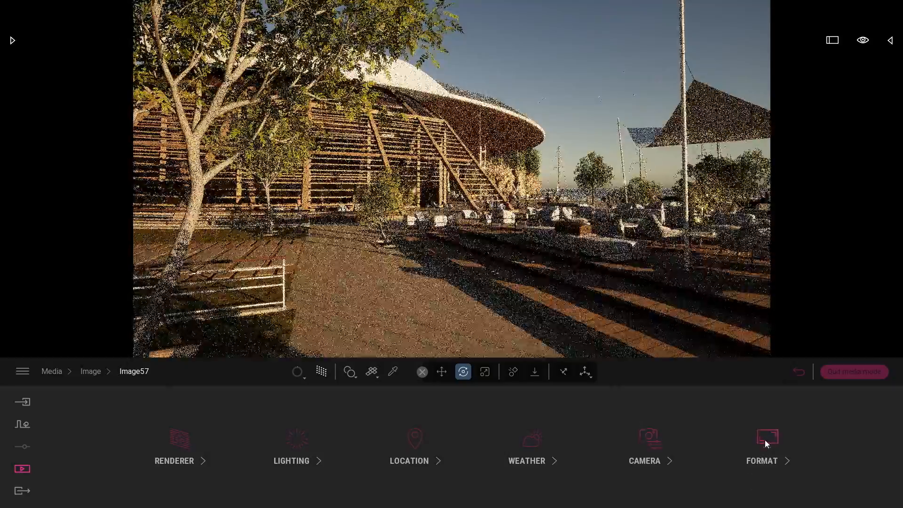
left_click(766, 439)
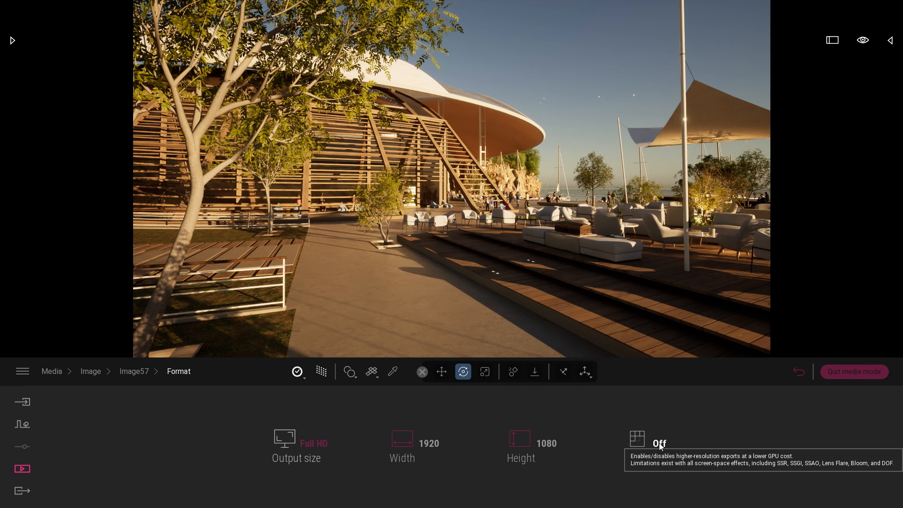
left_click(650, 447)
left_click(428, 443)
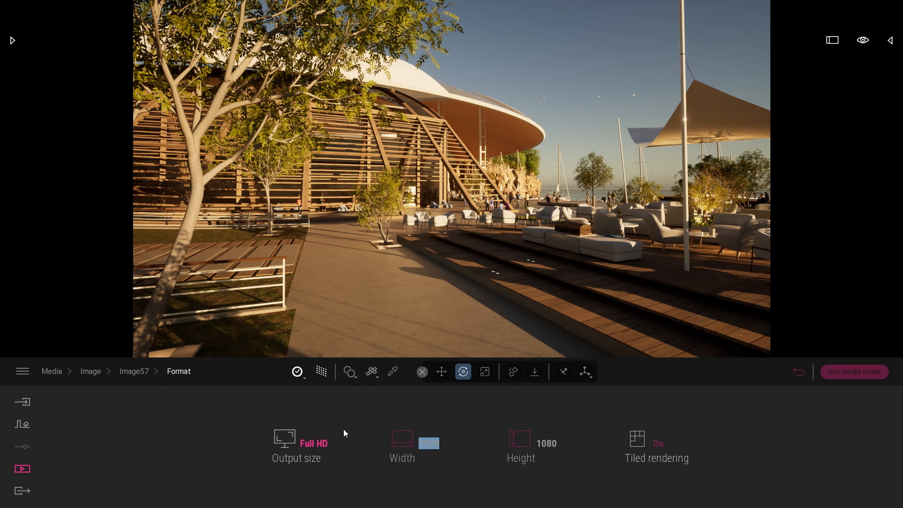
type("61440")
key("Return")
left_click(547, 444)
type("100000")
key("Return")
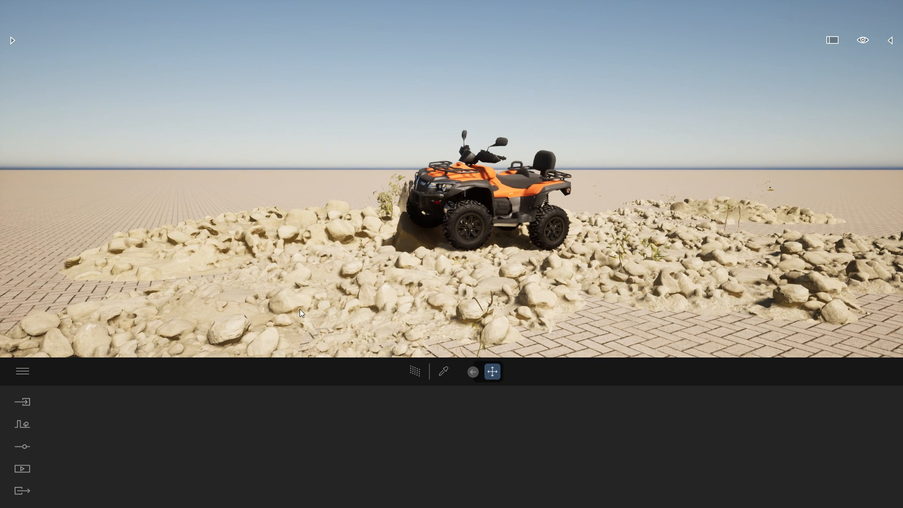
Step: Switch the quad bike scene's lighting environment to Backdrop HDRI and set the backdrop's rotation to 261°
left_click(22, 446)
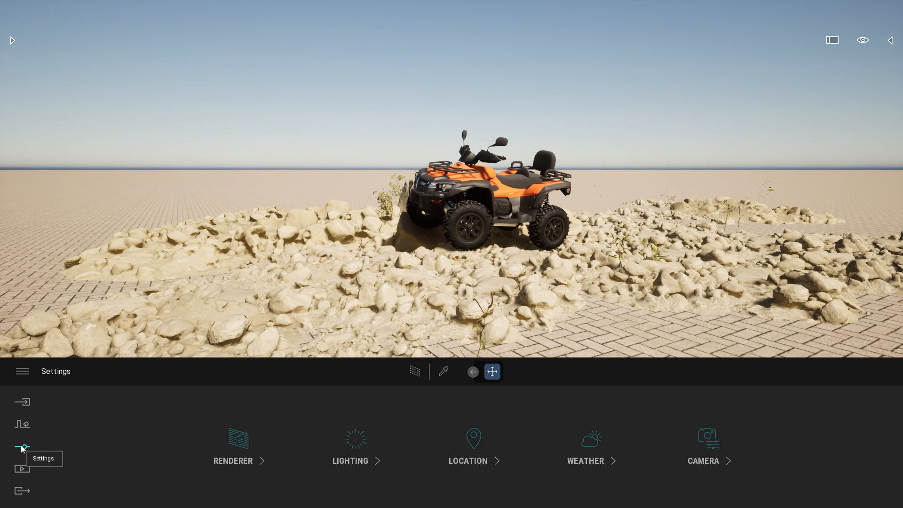
left_click(364, 428)
left_click(189, 449)
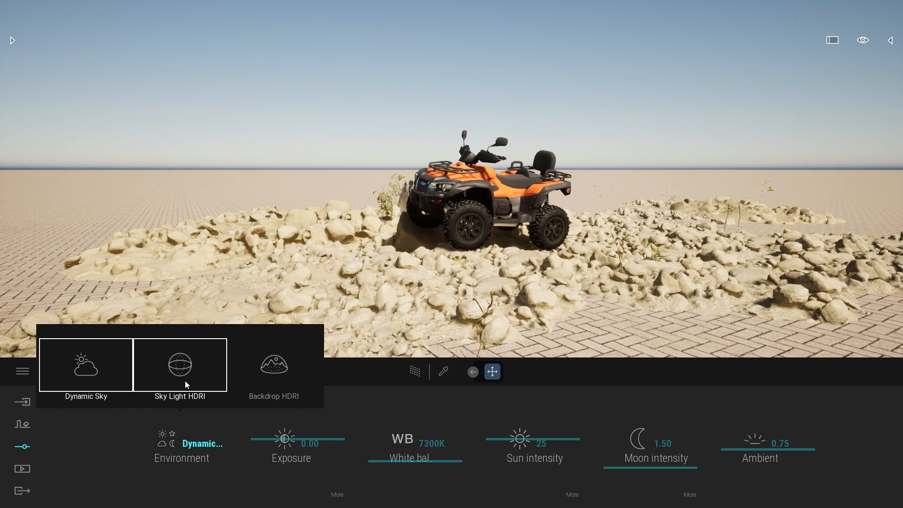
left_click(259, 363)
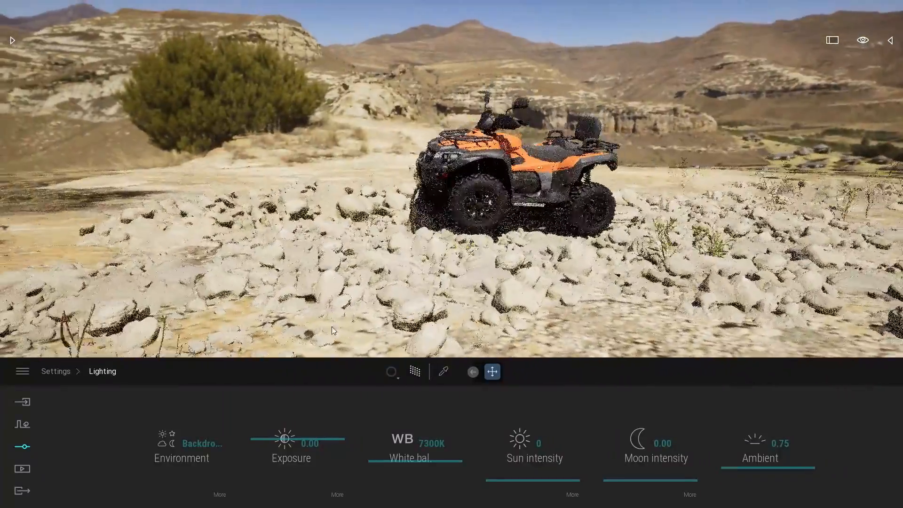
left_click(220, 495)
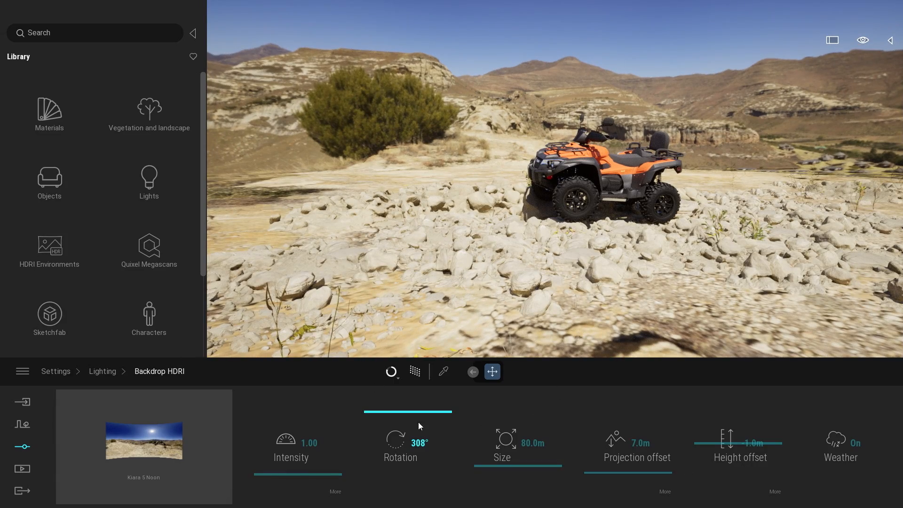
left_click_drag(393, 410, 393, 419)
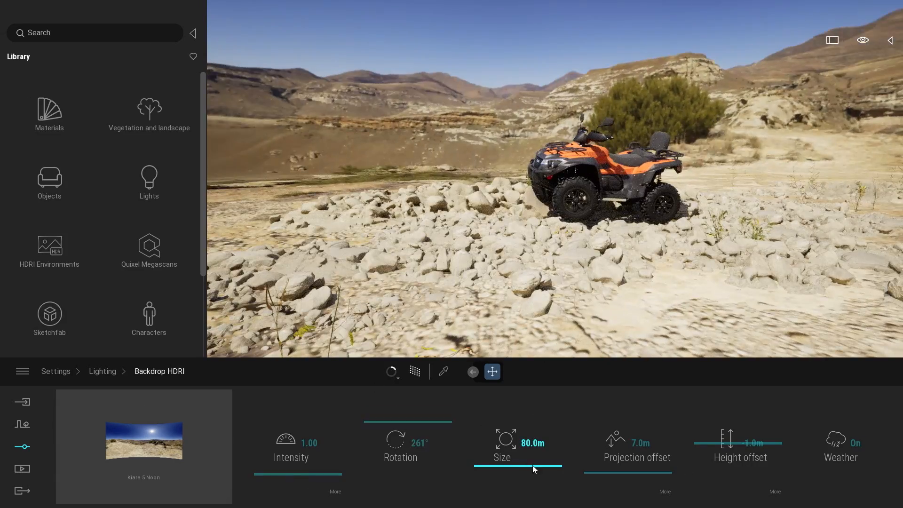
Step: Undo the backdrop rotation change, then try a size of 111 m and a projection offset of 13.1 m, undoing each
key("ctrl+z")
left_click_drag(524, 467, 522, 461)
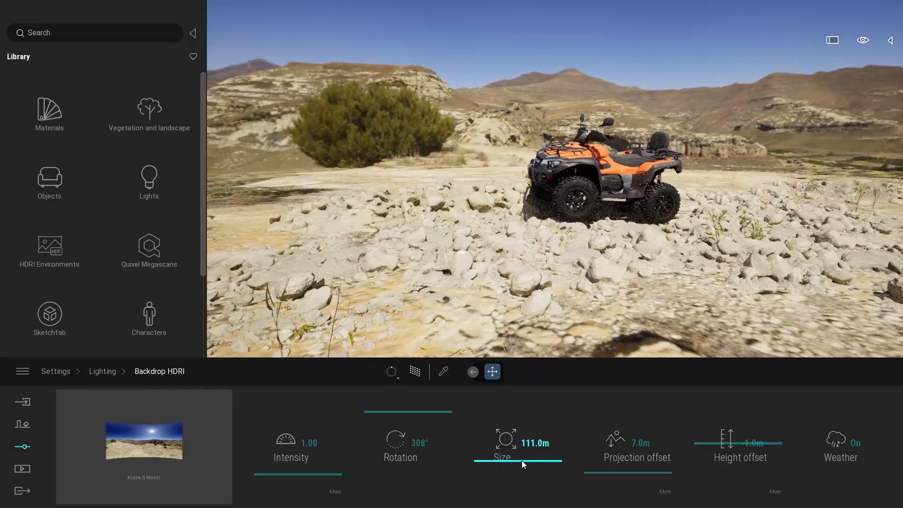
key("ctrl+z")
mouse_move(626, 474)
left_mouse_down()
mouse_move(625, 450)
mouse_move(628, 467)
left_mouse_up()
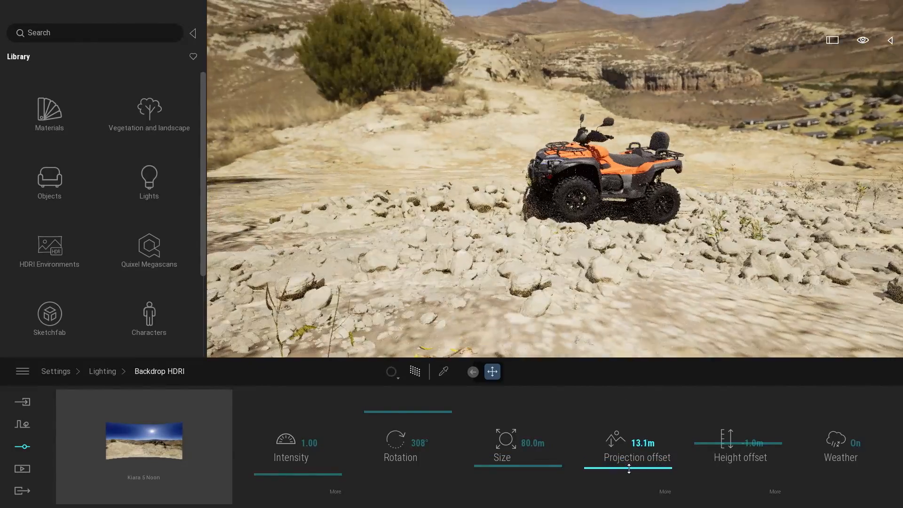
key("ctrl+z")
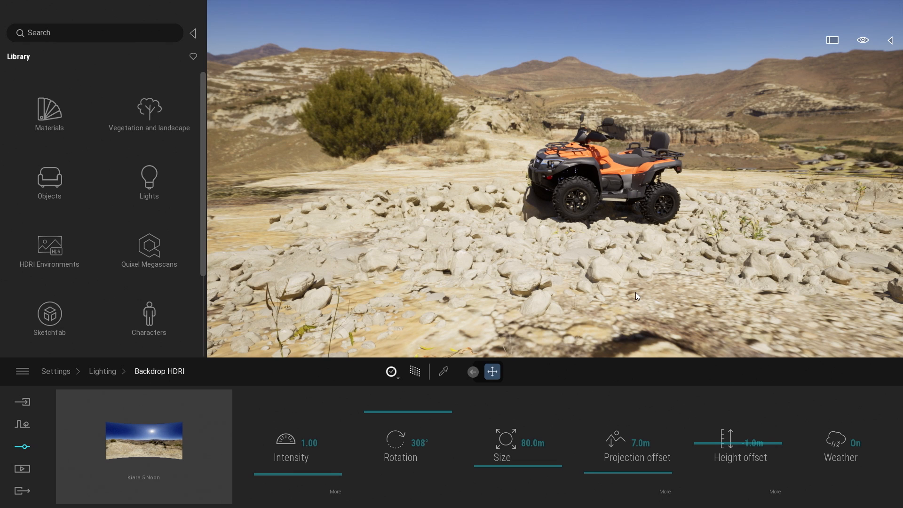
Step: Browse the Skies and Indoor HDRI environments, previewing Royal Esplanade, Reading Room, Pillars and Parking Garage
left_click(54, 246)
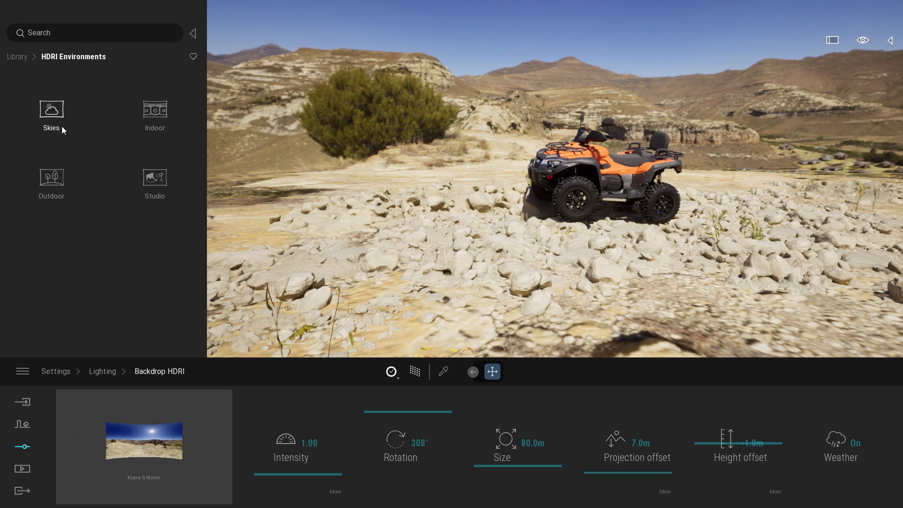
left_click(47, 109)
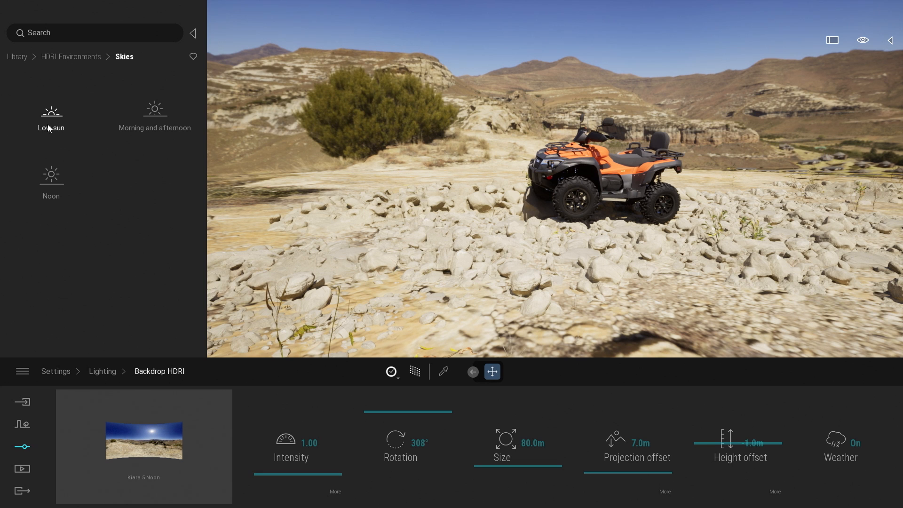
left_click(68, 55)
left_click(154, 114)
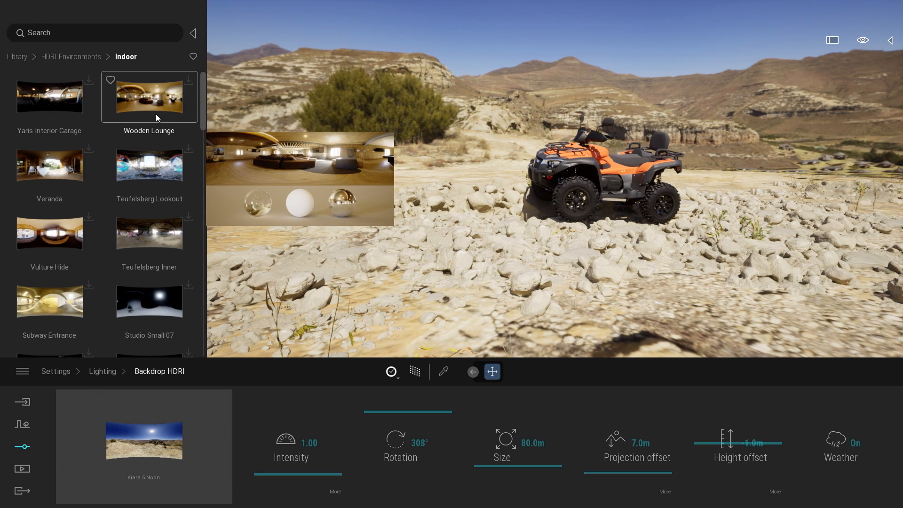
scroll(201, 97, "down", 1)
left_click_drag(201, 98, 204, 168)
mouse_move(149, 206)
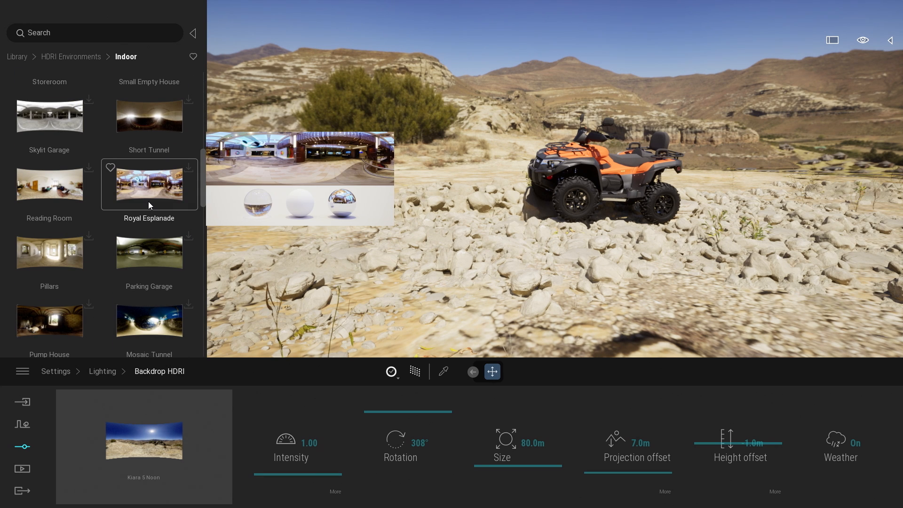
mouse_move(72, 193)
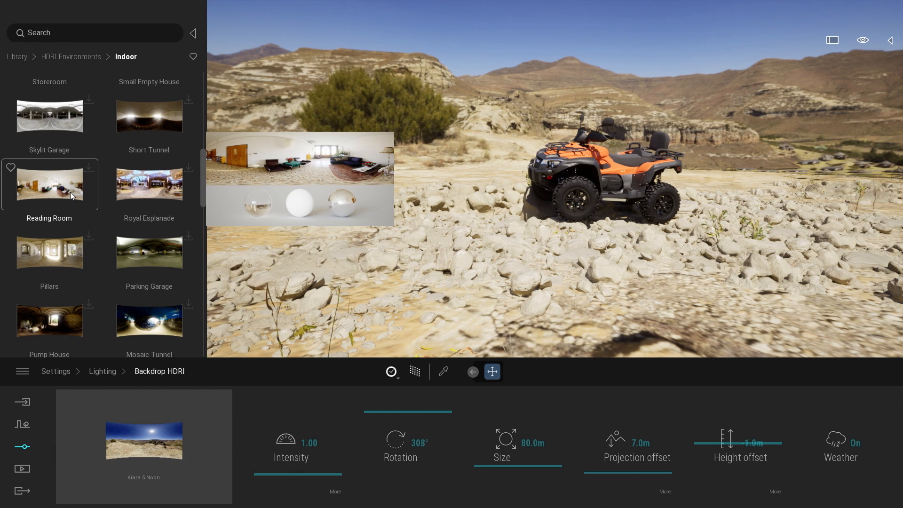
mouse_move(54, 252)
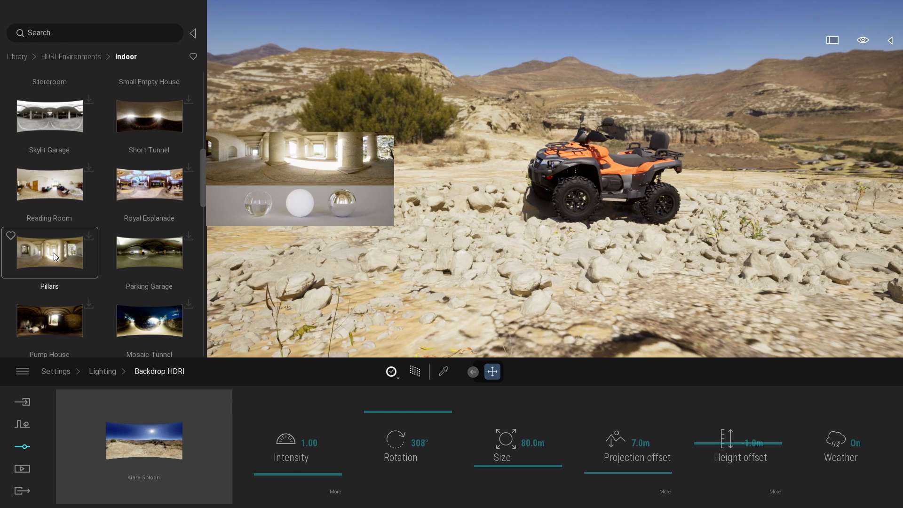
mouse_move(123, 258)
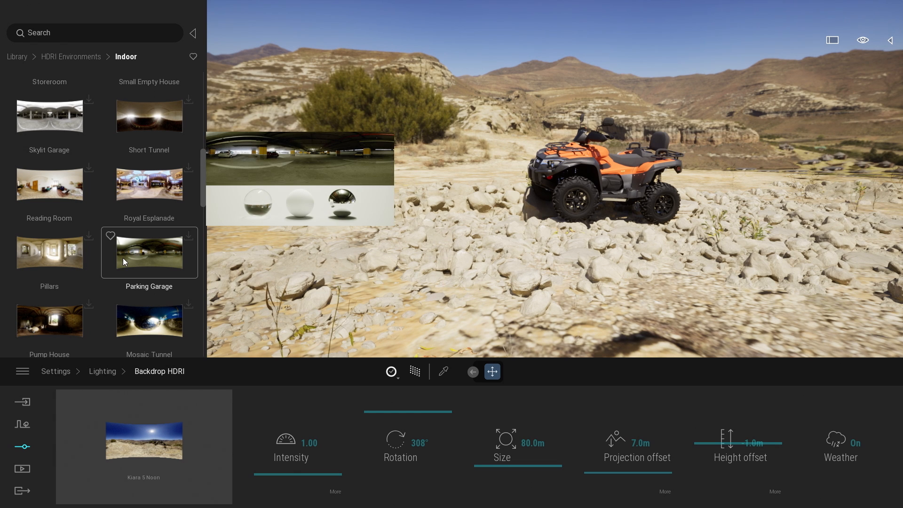
Step: Browse the Outdoor HDRI environments from Red Hill Curve to Kiara 5 Noon and look around the quad bike scene
left_click(79, 58)
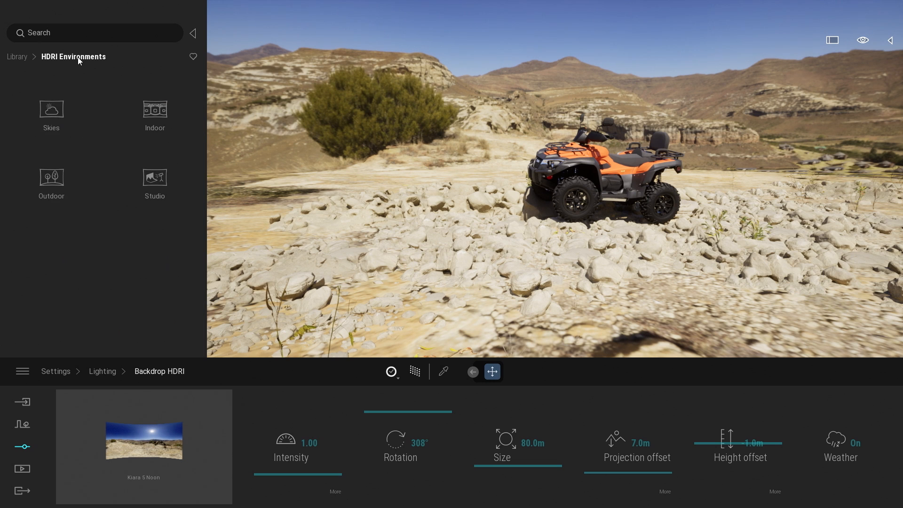
left_click(55, 188)
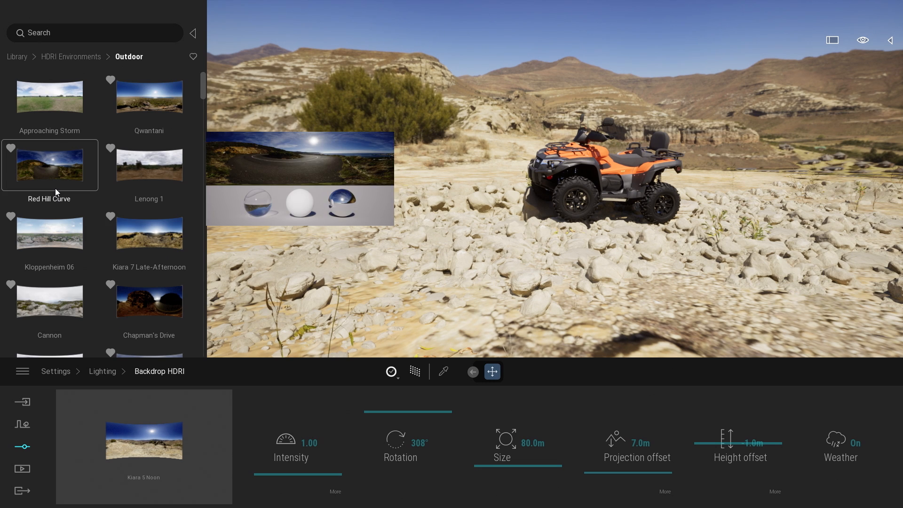
mouse_move(125, 176)
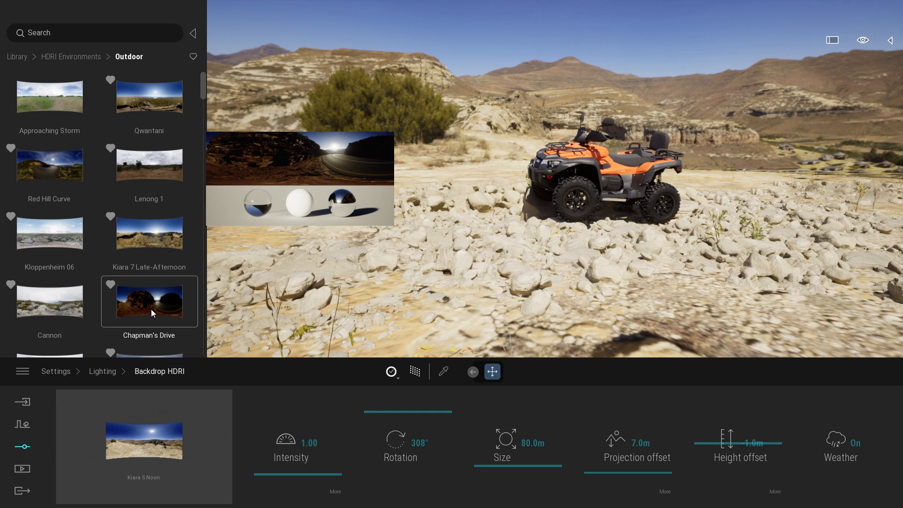
scroll(151, 309, "down", 5)
scroll(68, 303, "down", 5)
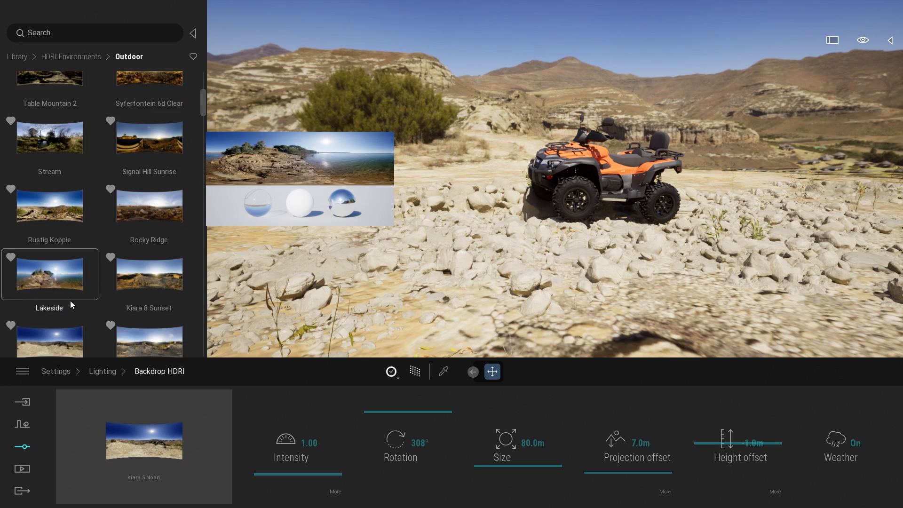
scroll(72, 305, "down", 1)
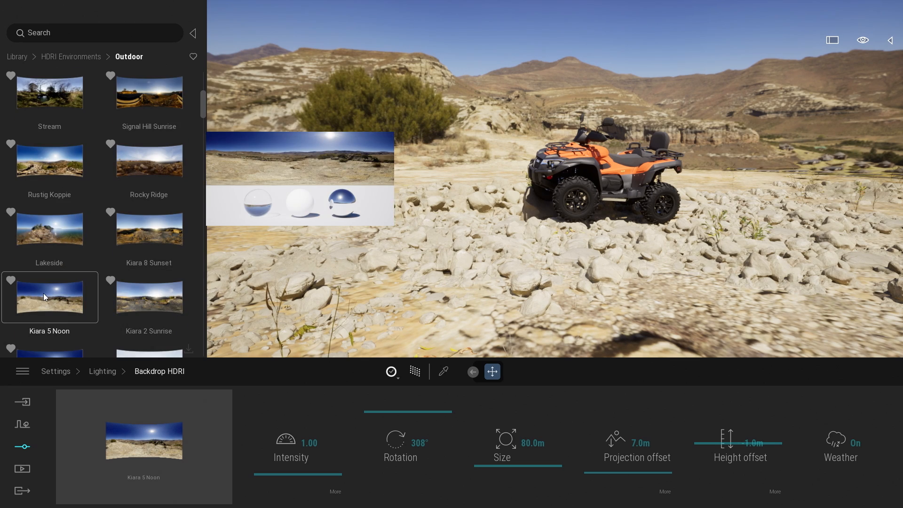
key("w")
right_click_drag(512, 256, 583, 256)
key("d")
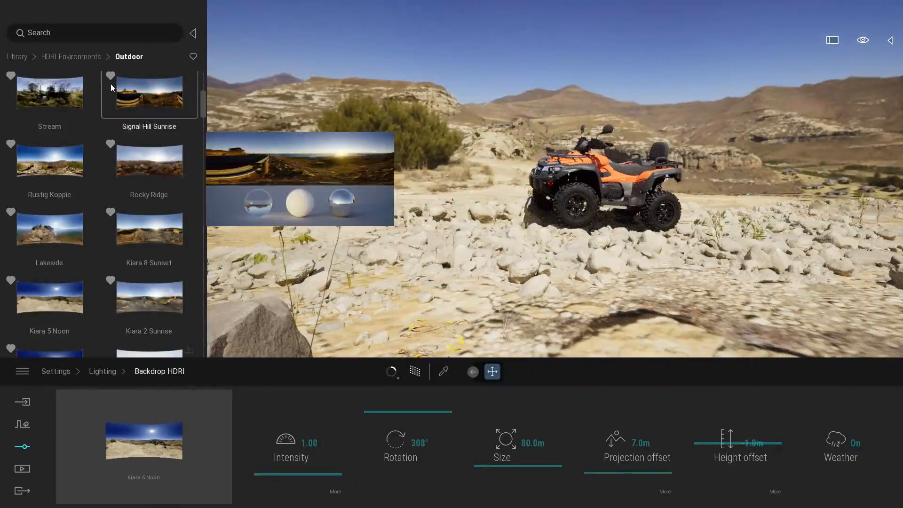
Step: Browse the Studio HDRI environments, previewing Studio30, Studio16, Studio12 and Studio03
left_click(71, 59)
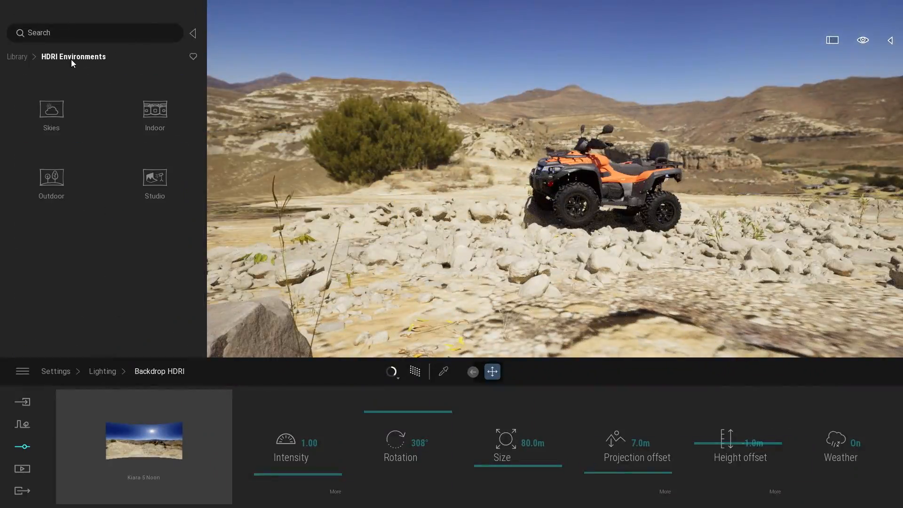
left_click(159, 181)
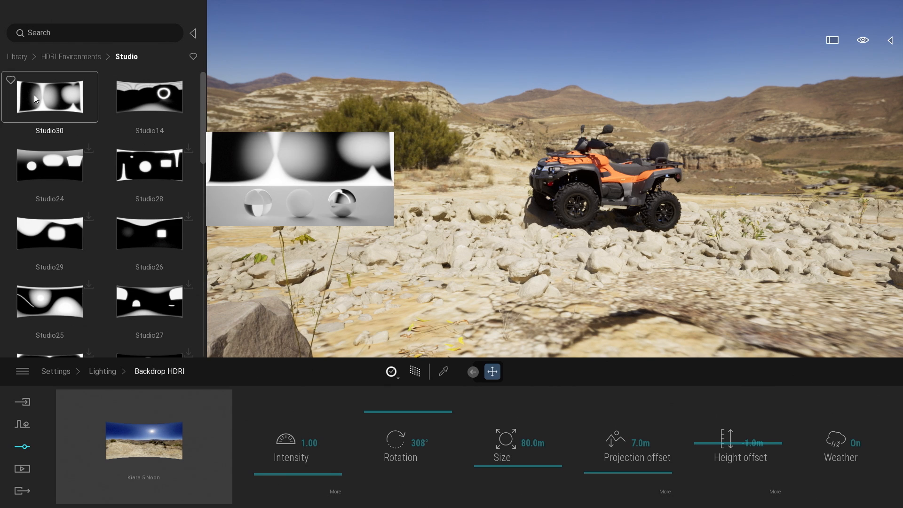
scroll(137, 236, "down", 5)
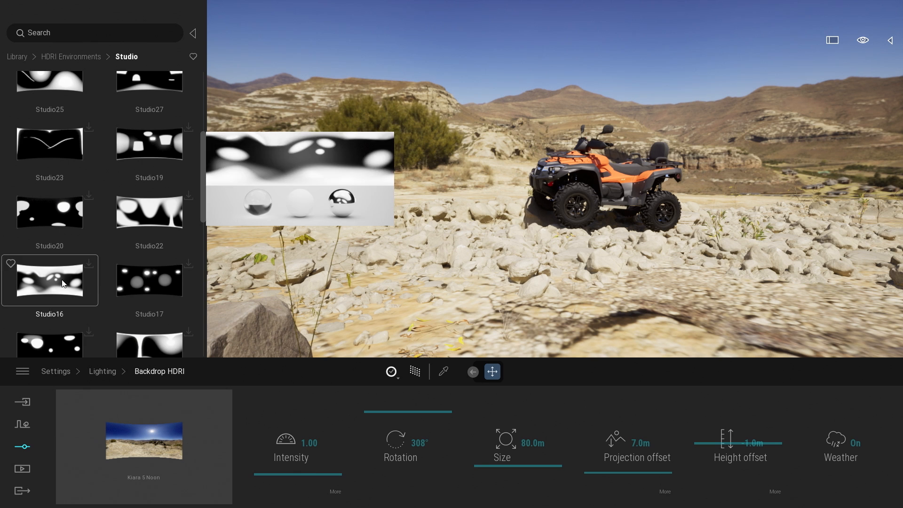
scroll(149, 270, "down", 3)
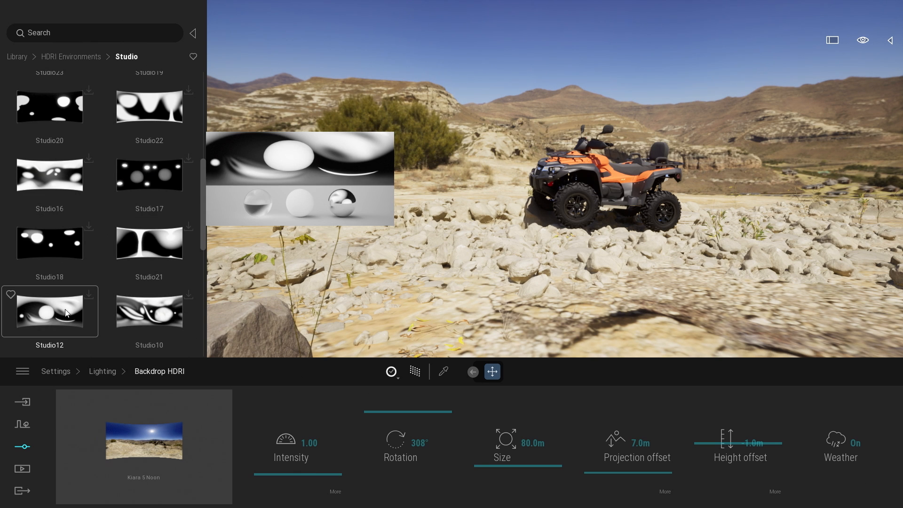
scroll(66, 312, "down", 5)
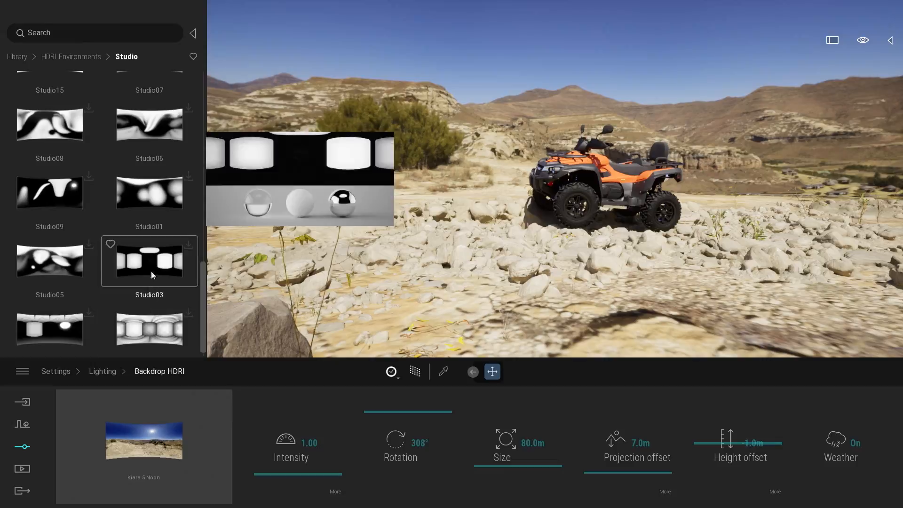
scroll(151, 271, "up", 1)
scroll(151, 271, "up", 2)
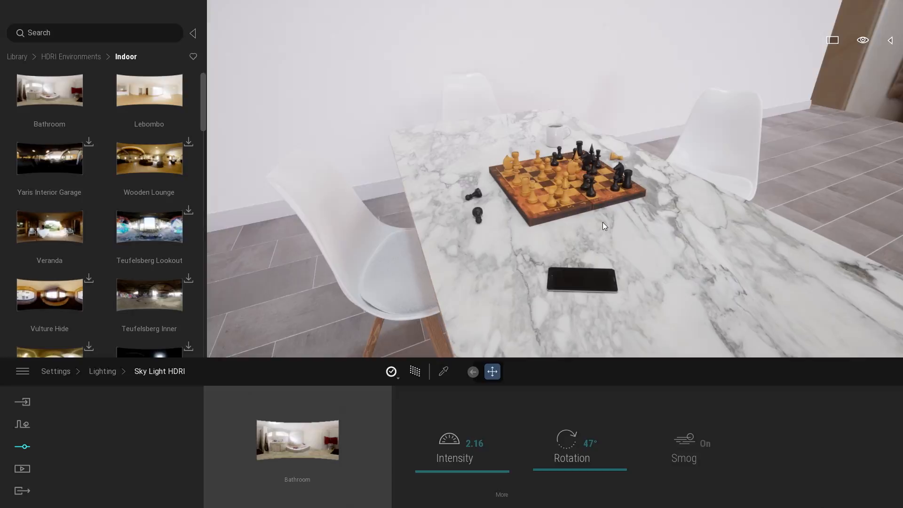
Step: Dim the chess scene's Bathroom sky light HDRI to zero, then set its intensity to 2.00
mouse_move(604, 221)
right_mouse_down()
mouse_move(555, 188)
mouse_move(668, 162)
mouse_move(689, 128)
mouse_move(884, 107)
mouse_move(868, 109)
mouse_move(719, 214)
right_mouse_up()
scroll(608, 205, "up", 4)
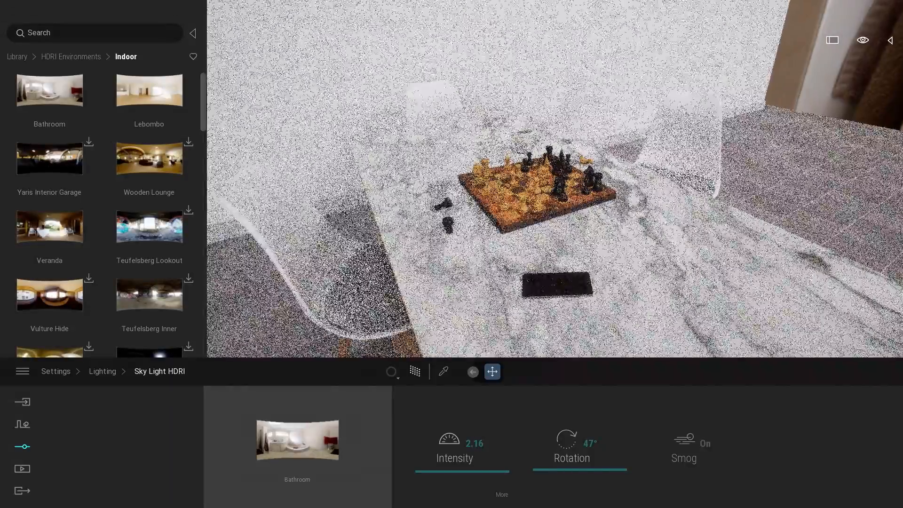
scroll(607, 205, "up", 4)
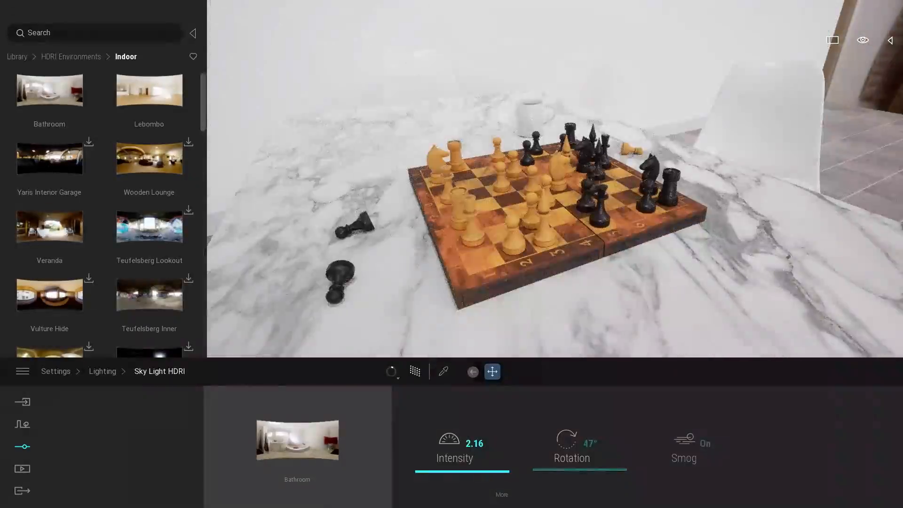
left_click_drag(435, 479, 472, 481)
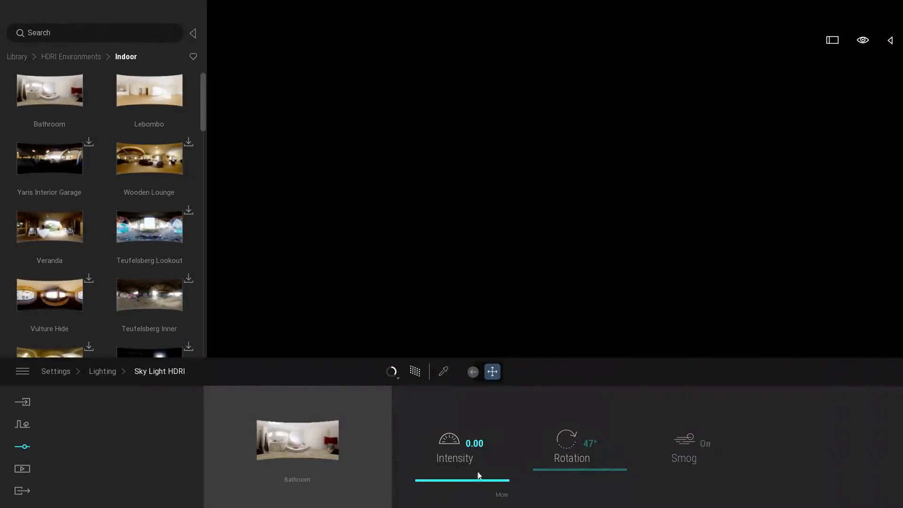
left_click(474, 443)
type("2")
key("Return")
Step: Replace the chess scene's sky light HDRI with the Veranda indoor environment
scroll(568, 214, "down", 5)
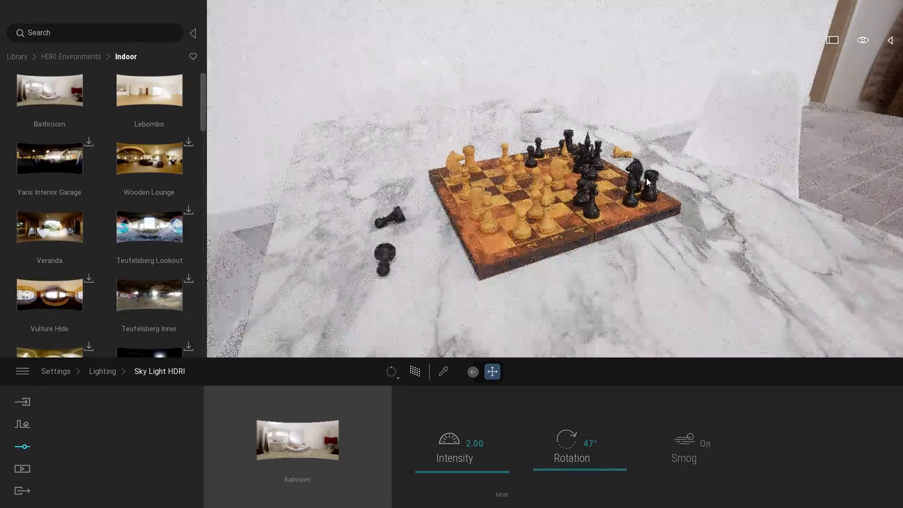
middle_click_drag(568, 215, 585, 188, "shift")
mouse_move(58, 227)
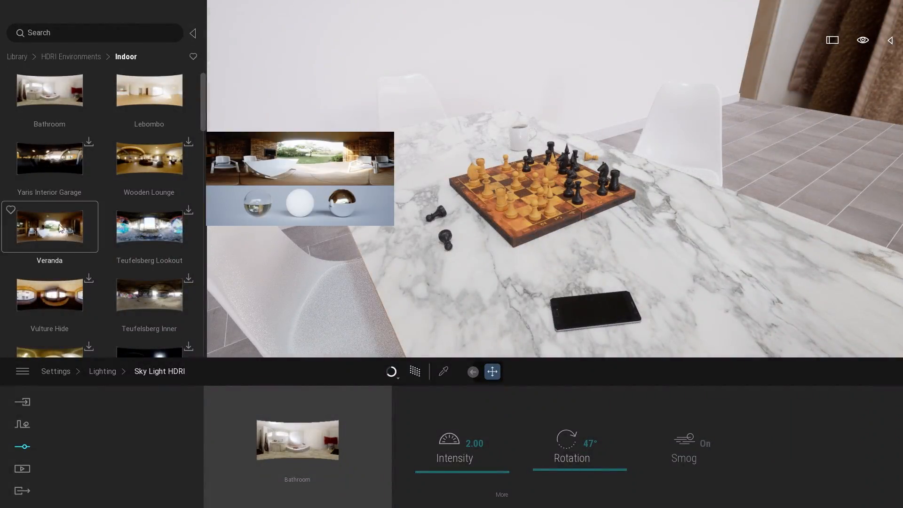
left_click_drag(44, 226, 377, 215)
left_click_drag(375, 295, 312, 443)
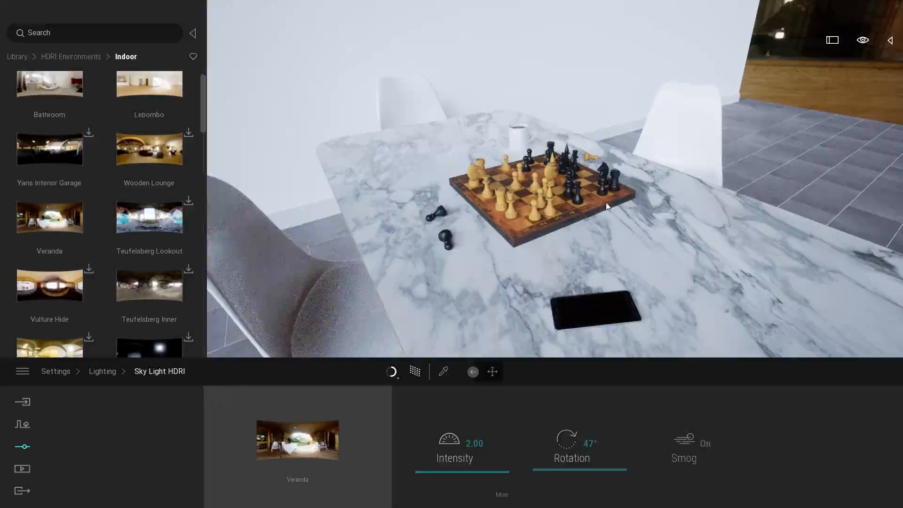
Step: Replace the chess scene's sky light HDRI with the Lebombo indoor environment and view the chessboard under it
middle_click_drag(605, 204, 426, 151, "shift")
mouse_move(604, 204)
right_mouse_down()
mouse_move(446, 148)
mouse_move(435, 134)
mouse_move(540, 146)
mouse_move(600, 189)
right_mouse_up()
middle_click_drag(536, 198, 614, 232, "shift")
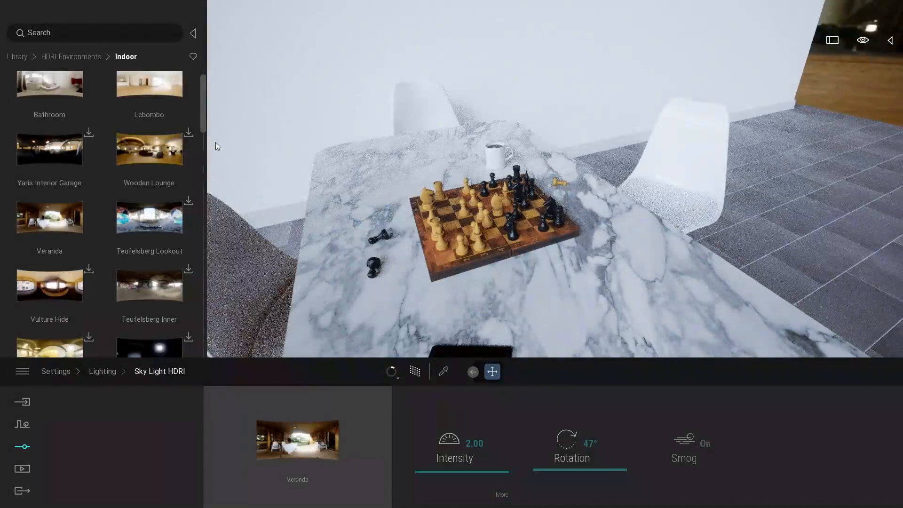
mouse_move(145, 85)
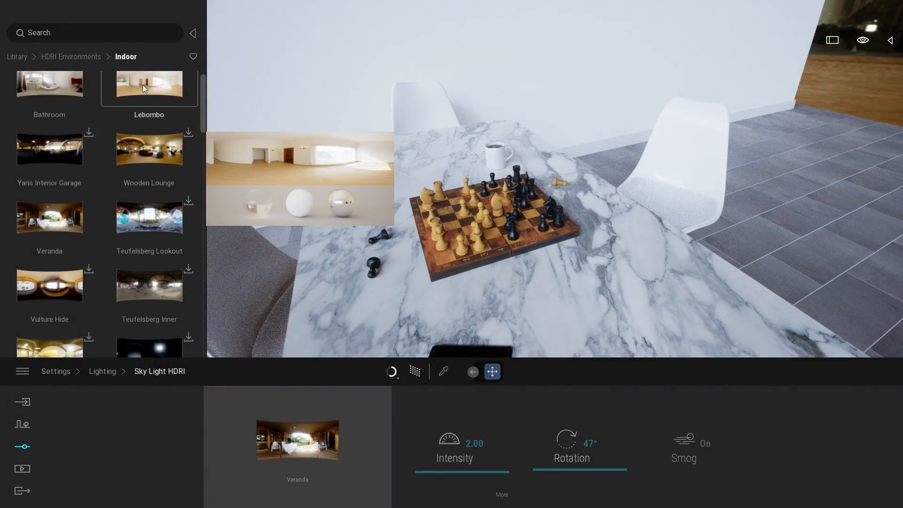
left_click_drag(143, 85, 309, 442)
right_click_drag(534, 269, 900, 247)
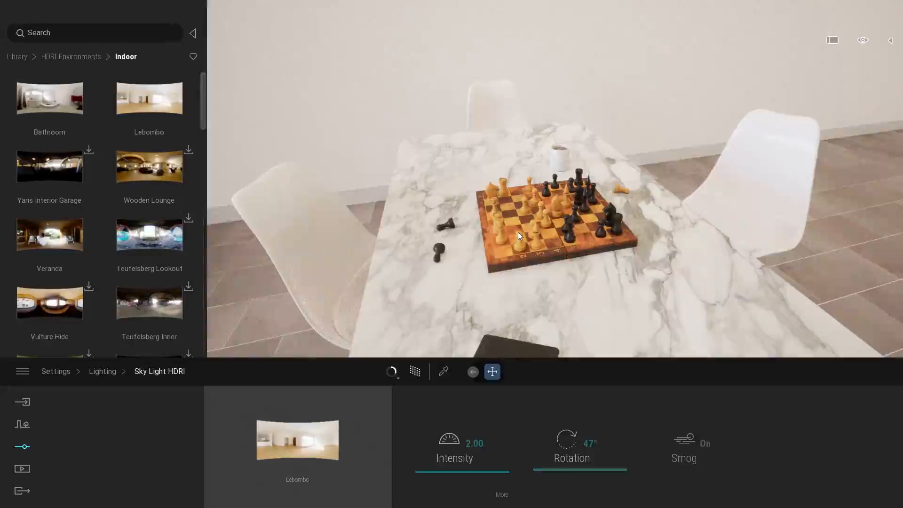
middle_click_drag(516, 252, 548, 280, "shift")
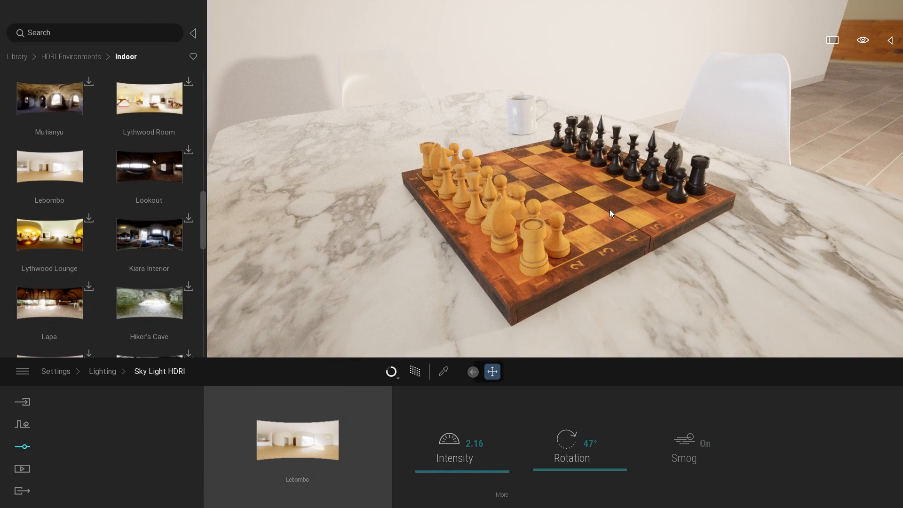
Step: Select the light pawn beside the front rook and lift it into the air above the chessboard
left_click(891, 42)
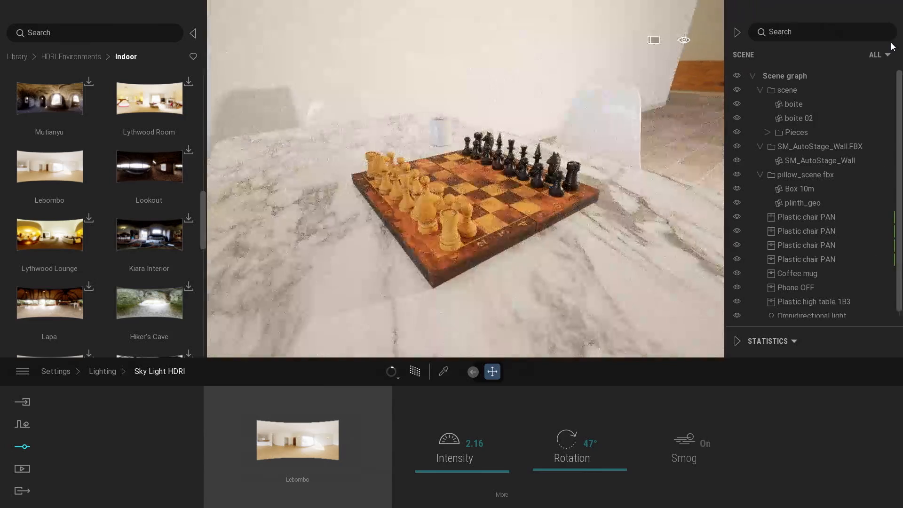
left_click(468, 215)
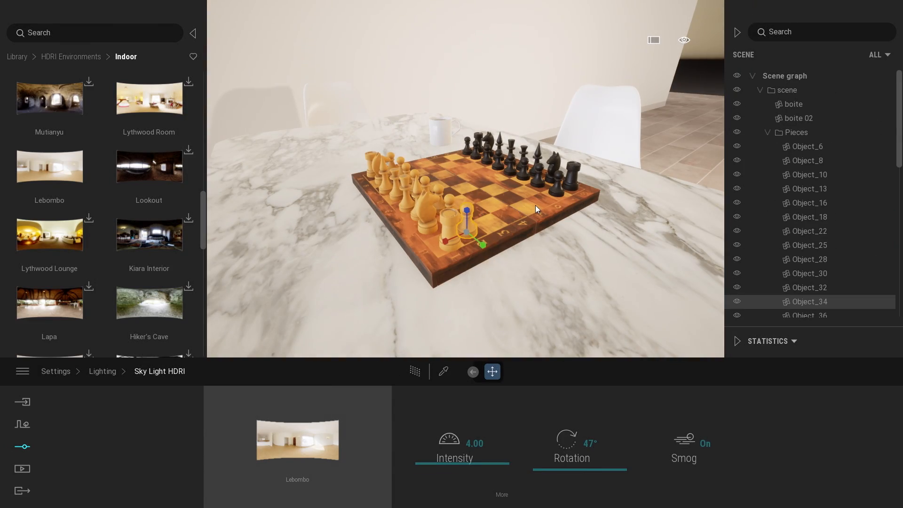
left_click(737, 32)
scroll(629, 85, "down", 3)
middle_click_drag(629, 84, 626, 113, "shift")
scroll(631, 216, "up", 2)
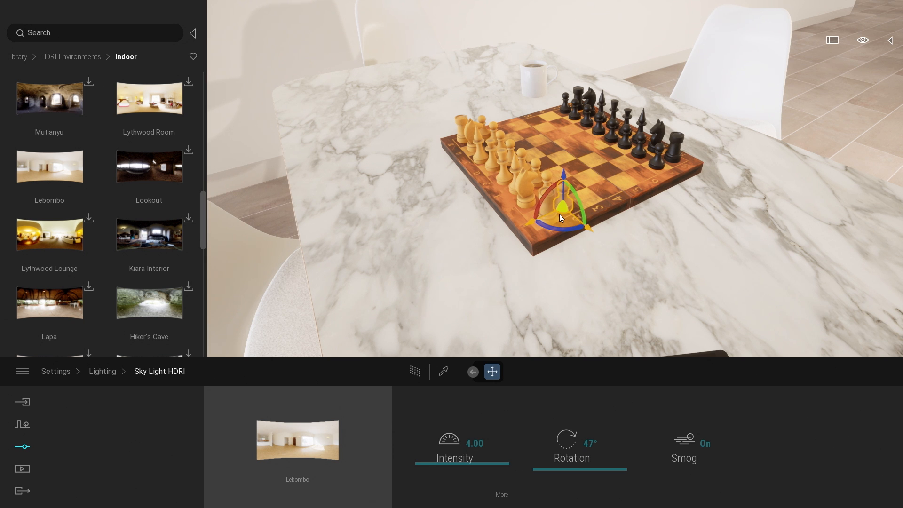
left_click_drag(552, 204, 564, 54)
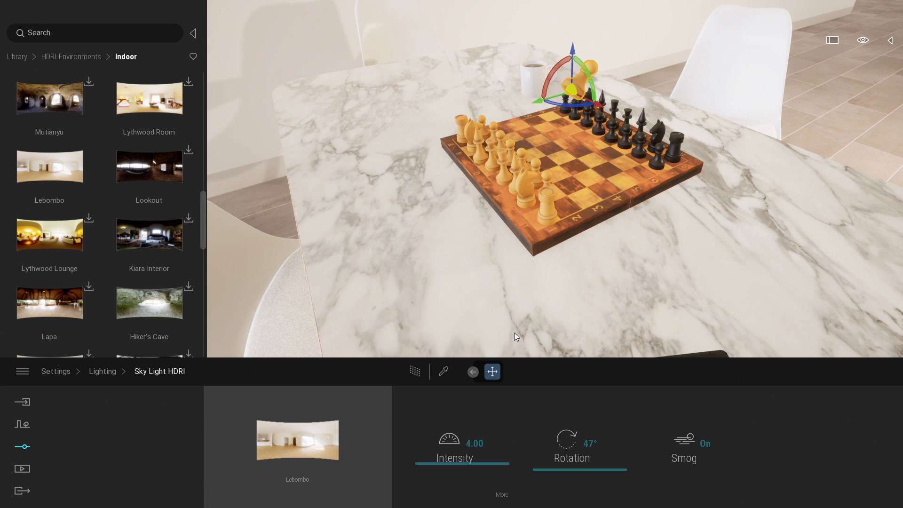
Step: Drop the raised pawn onto the chessboard with the Gravity tool
left_click(472, 371)
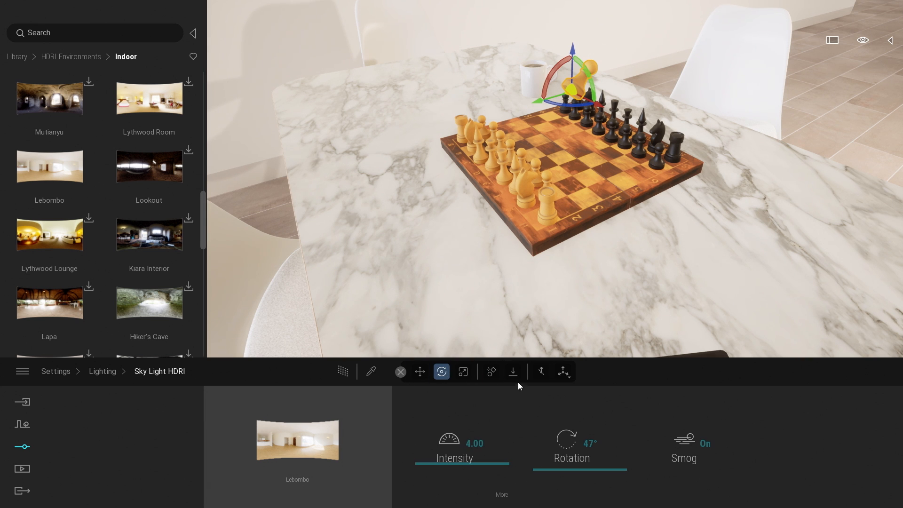
left_click(513, 371)
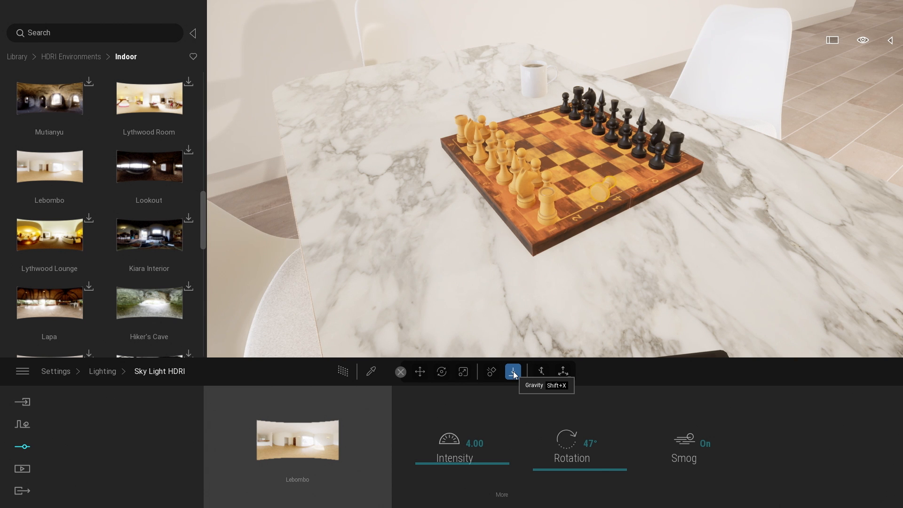
key("e")
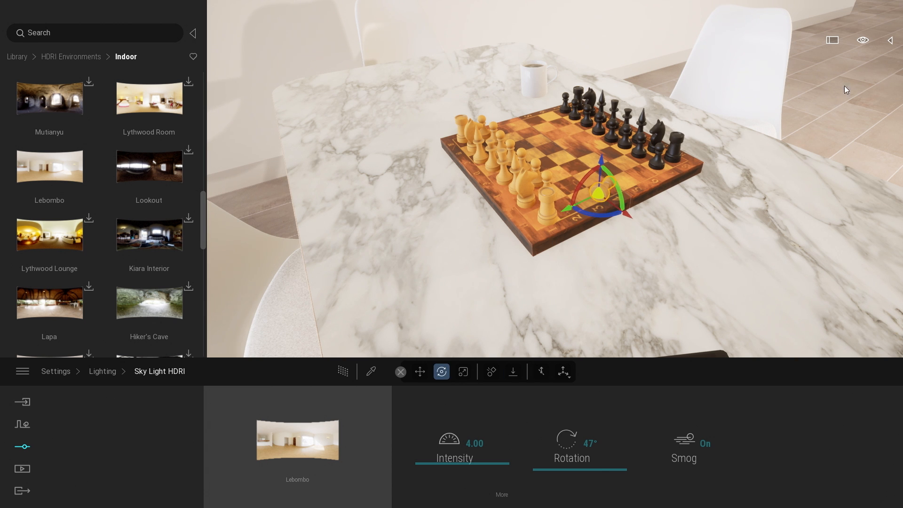
Step: Select all chess pieces in the Pieces group, from Object_6 to Object_74
left_click(890, 40)
left_click(803, 146)
scroll(802, 145, "down", 10)
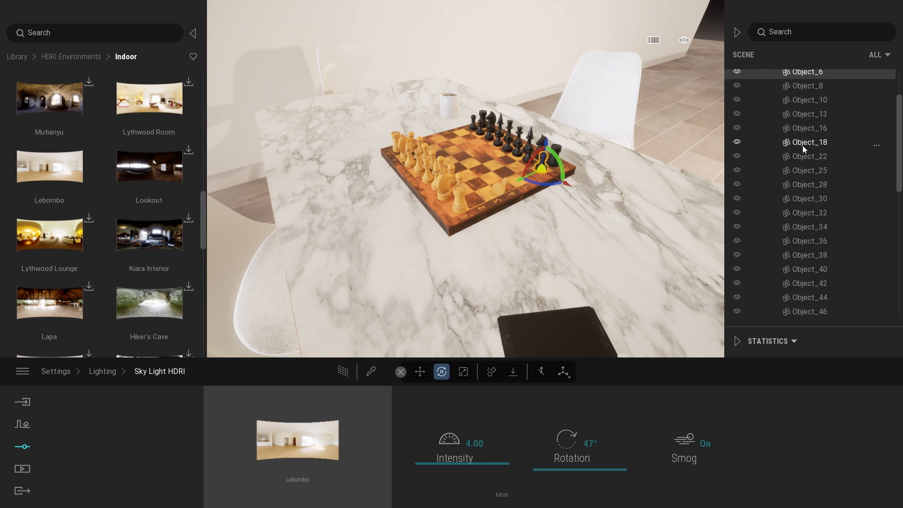
left_click(814, 221, "shift")
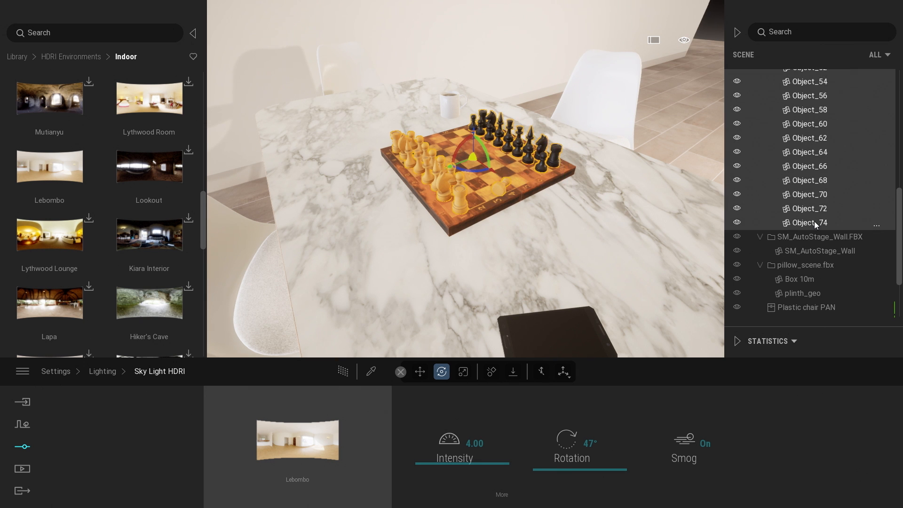
Step: Lift all selected chess pieces above the board and drop them with Gravity
scroll(813, 222, "up", 10)
scroll(813, 222, "up", 1)
right_click_drag(597, 212, 539, 219)
key("w")
key("s")
left_click_drag(468, 187, 455, 117)
left_click(512, 374)
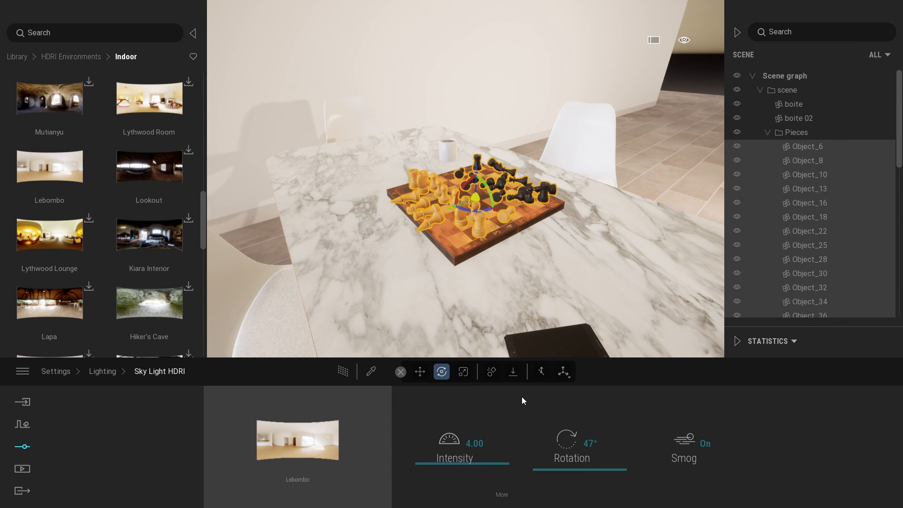
Step: Undo the gravity drop and the lift of the chess pieces
right_click_drag(561, 281, 554, 281)
key("ctrl+z")
key("ctrl+z")
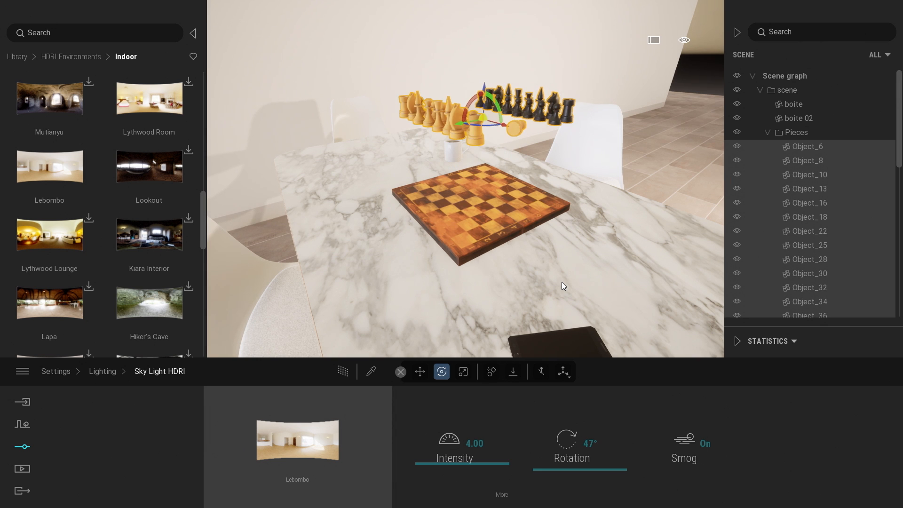
key("ctrl+z")
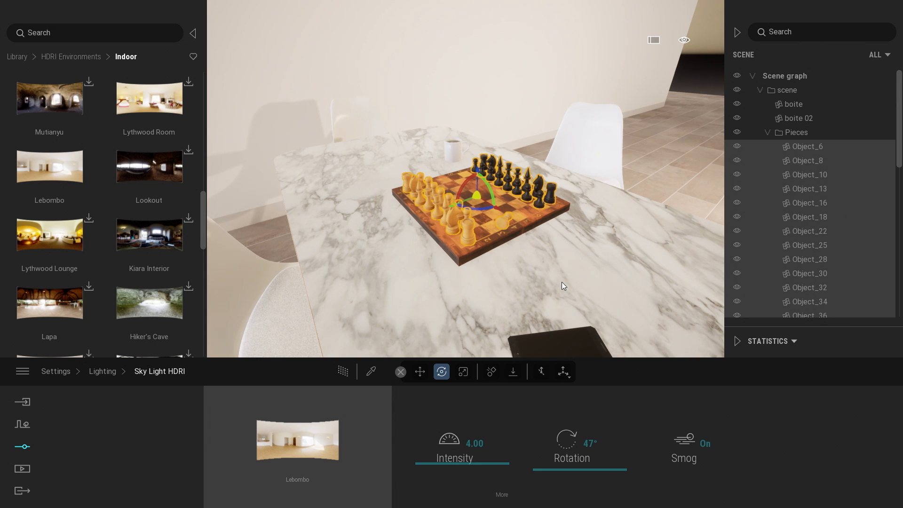
Step: Enable collision and move the chess pieces across the table towards the coffee mug and back over the board
left_click(491, 372)
left_click_drag(478, 207, 435, 167)
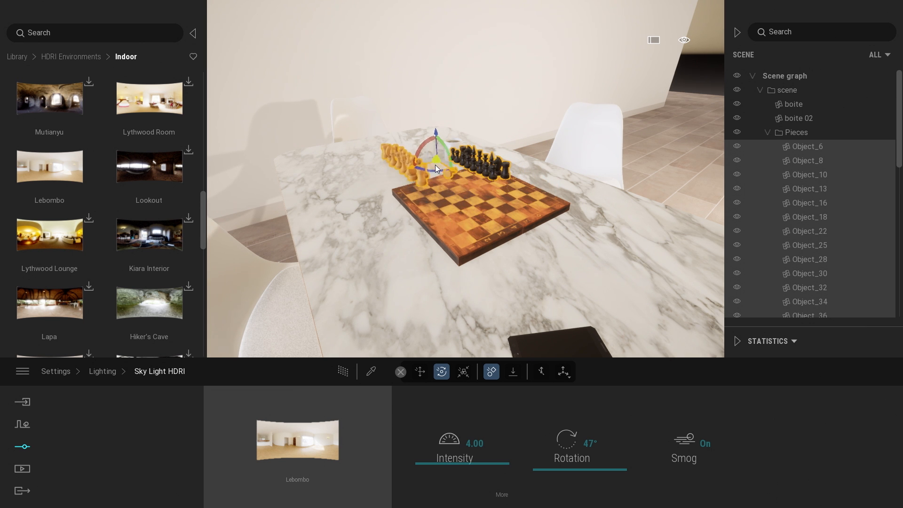
right_click_drag(527, 212, 460, 192)
scroll(460, 192, "up", 2)
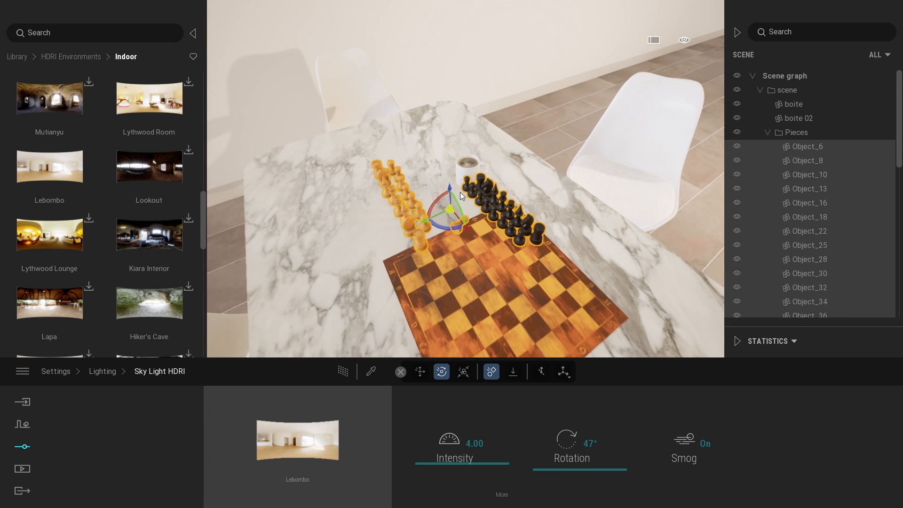
left_click_drag(446, 223, 464, 196)
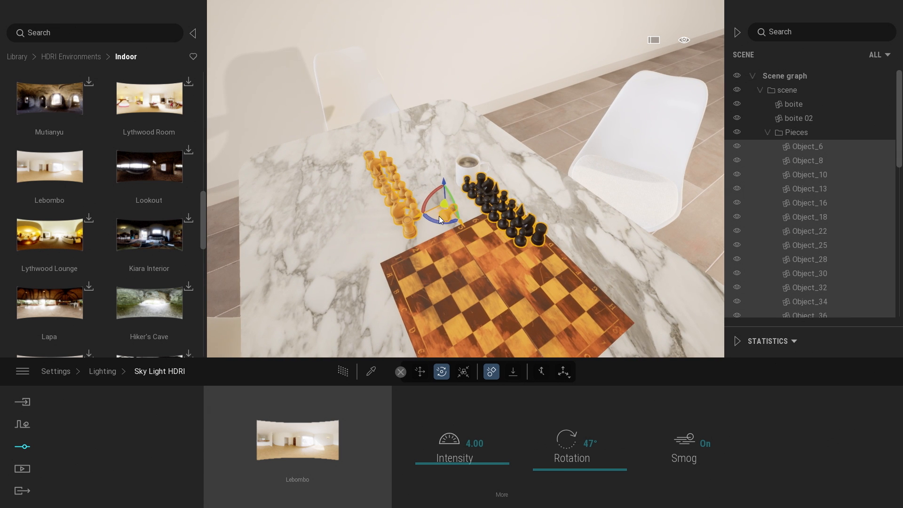
left_click_drag(419, 217, 558, 294)
right_click_drag(558, 295, 534, 282)
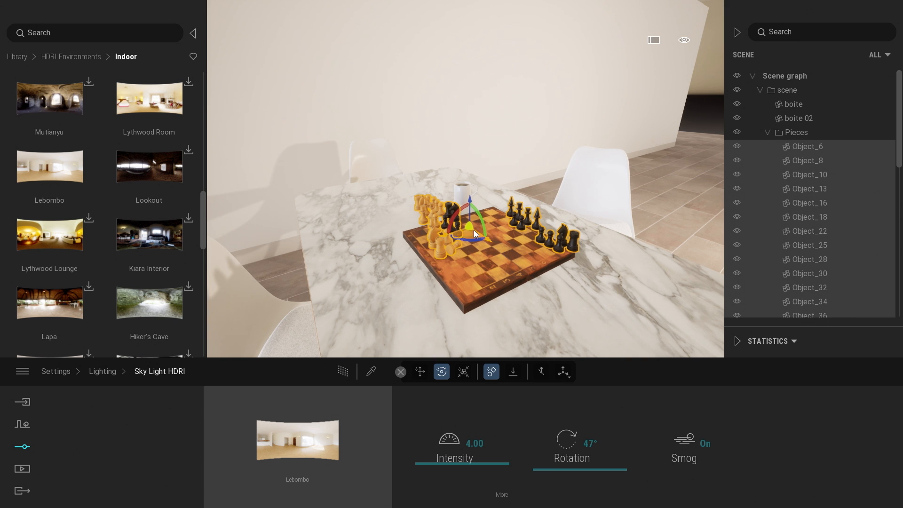
Step: Raise the chess pieces above the board and tumble them into a scattered cluster using collision
left_click_drag(471, 232, 480, 175)
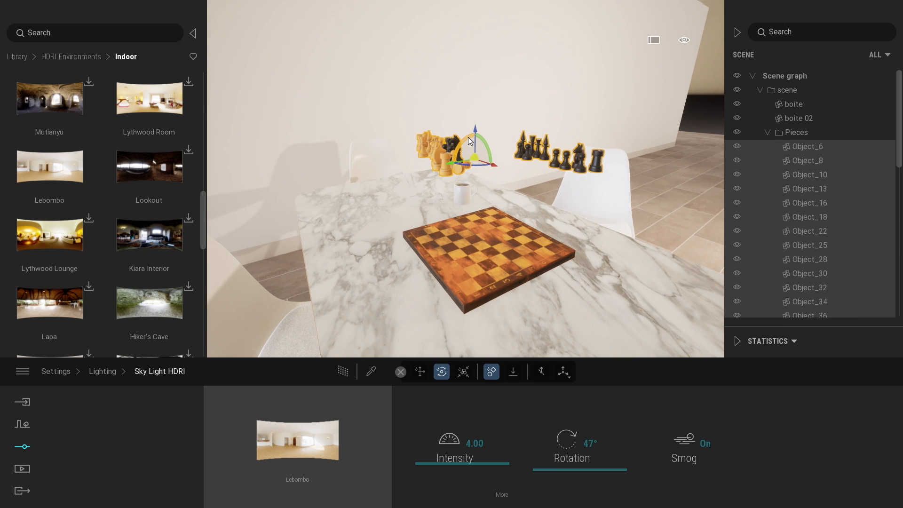
left_click_drag(468, 137, 470, 261)
left_click_drag(459, 218, 495, 150)
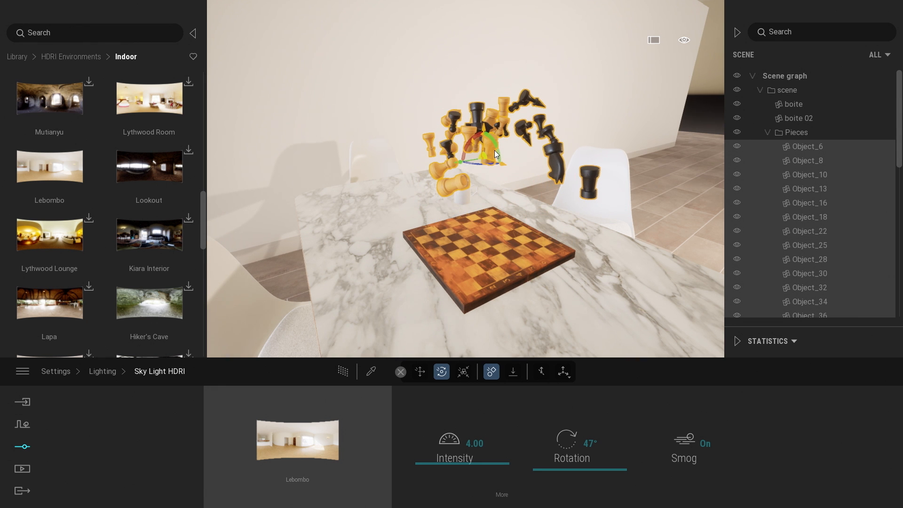
Step: Drop the scattered chess pieces onto the board and table with Gravity, and turn Gravity off
left_click(513, 372)
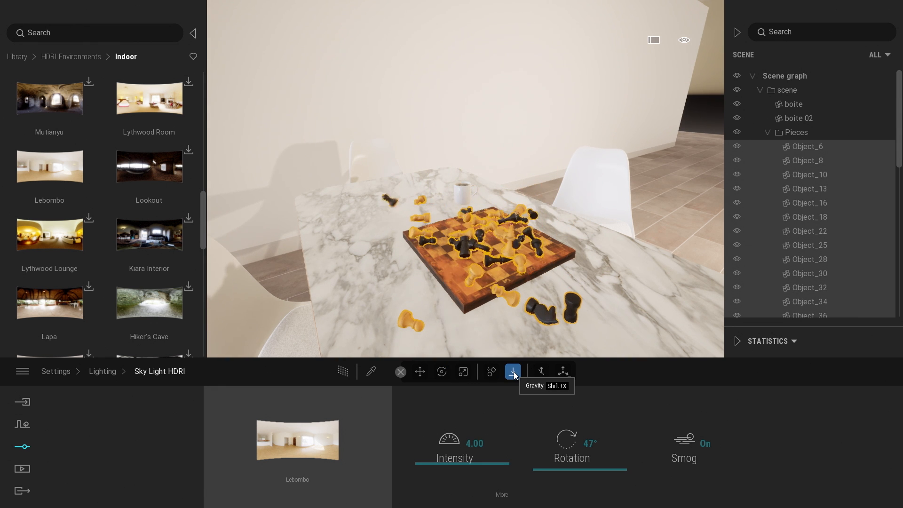
key("s")
right_click_drag(494, 256, 491, 282)
key("w")
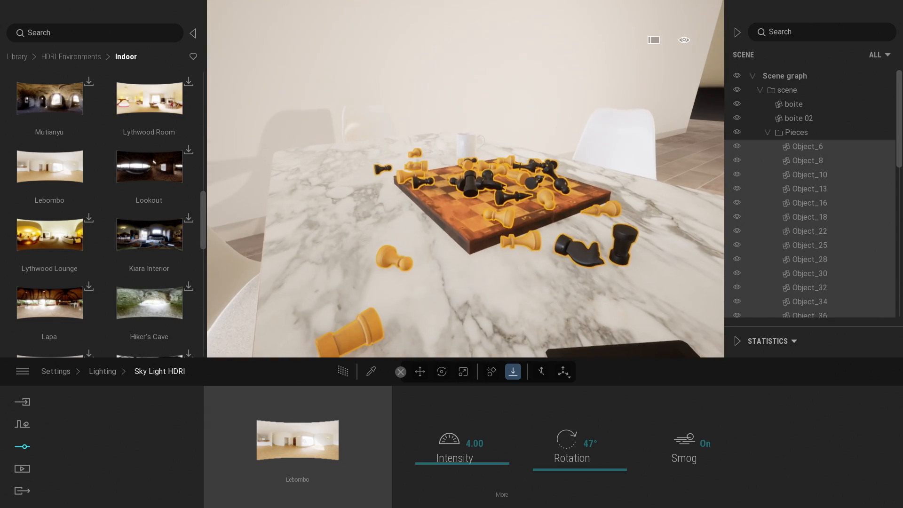
left_click(513, 375)
left_click(617, 293)
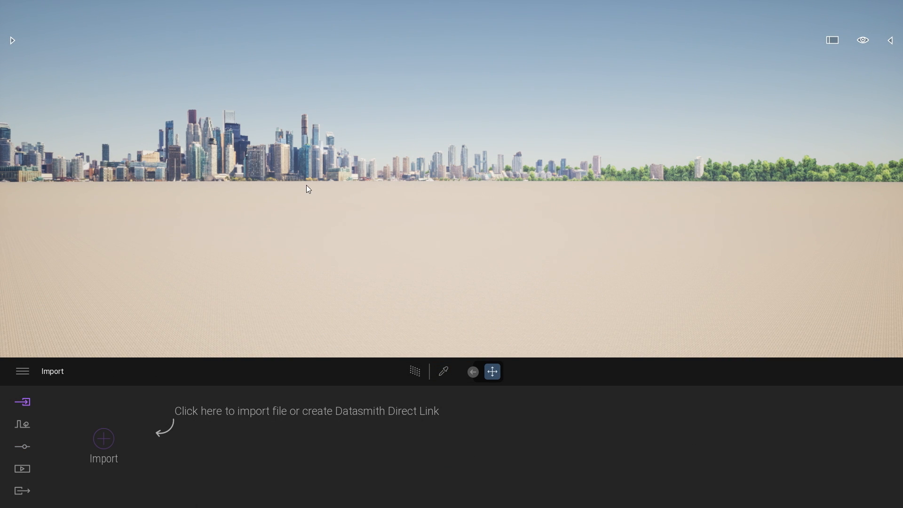
Step: Start a geometry import in the empty scene and choose the DYOC REV udatasmith file
right_click_drag(317, 179, 324, 254)
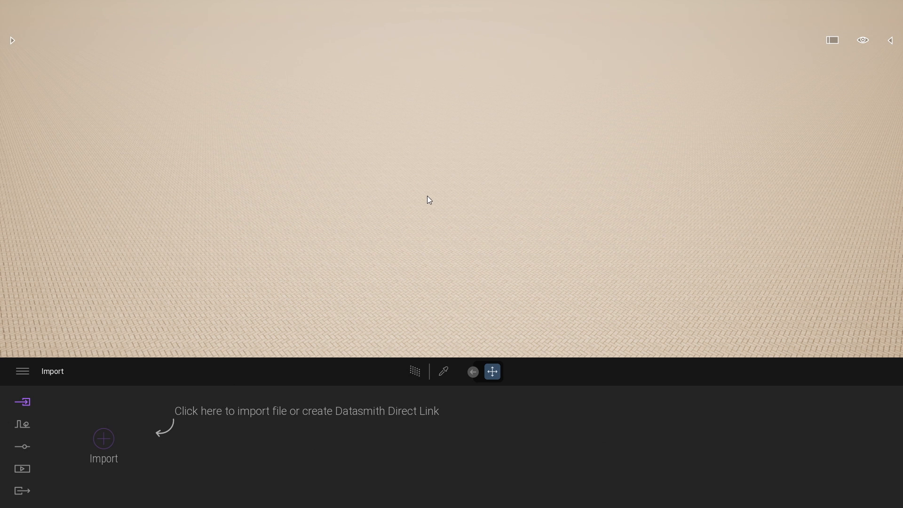
left_click(103, 439)
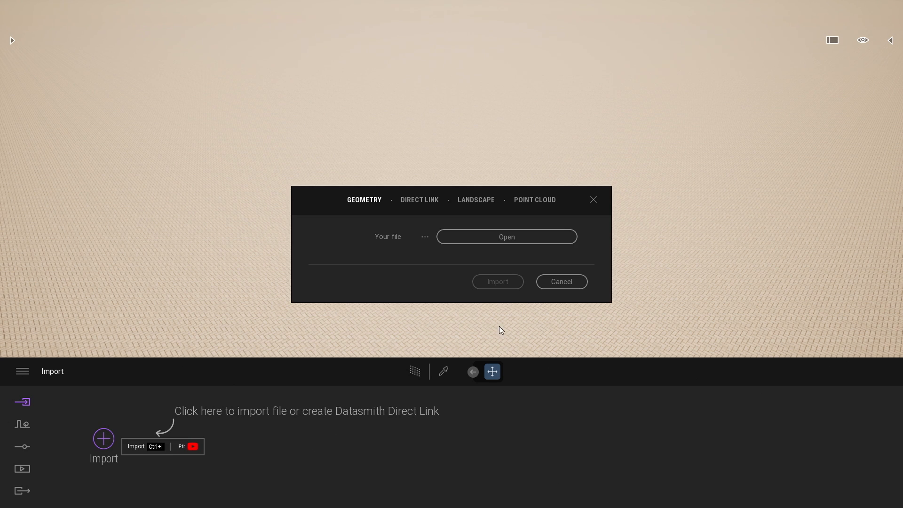
left_click(521, 236)
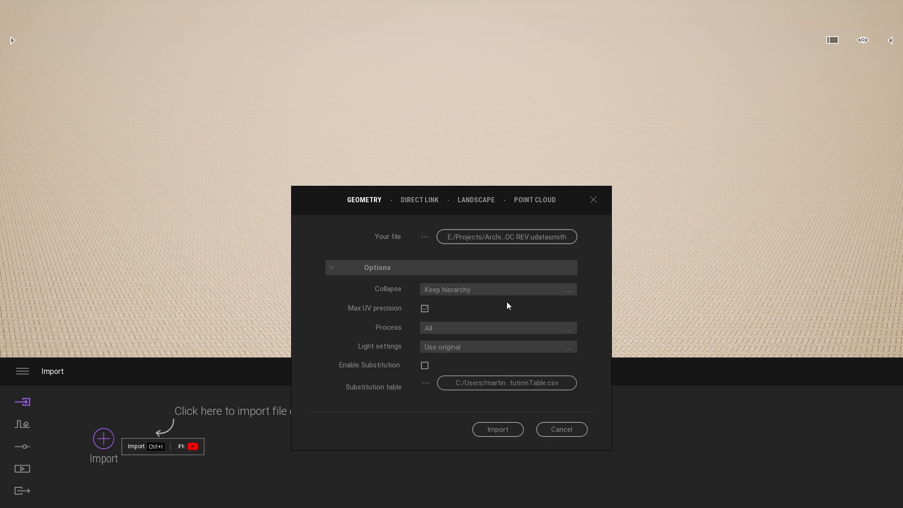
Step: Import the file with Collapse on Keep hierarchy and Light settings on Use original
left_click(481, 292)
left_click(587, 366)
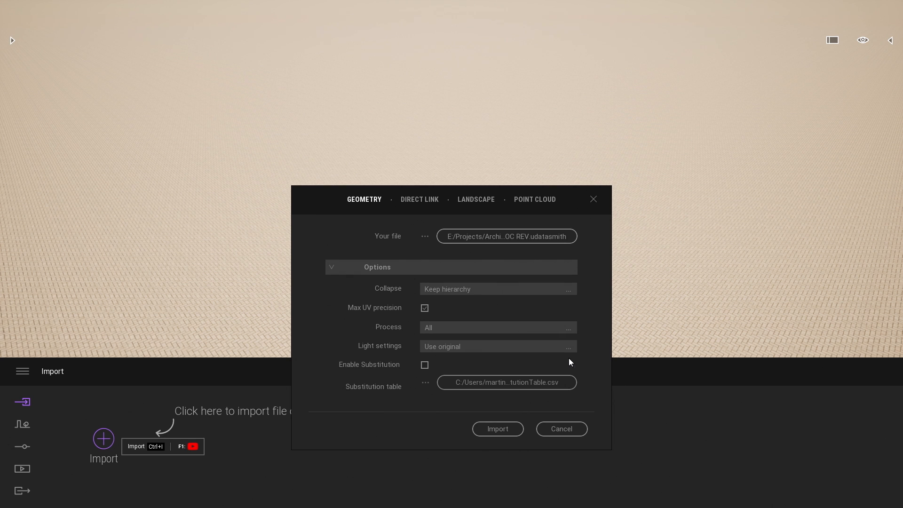
left_click(556, 348)
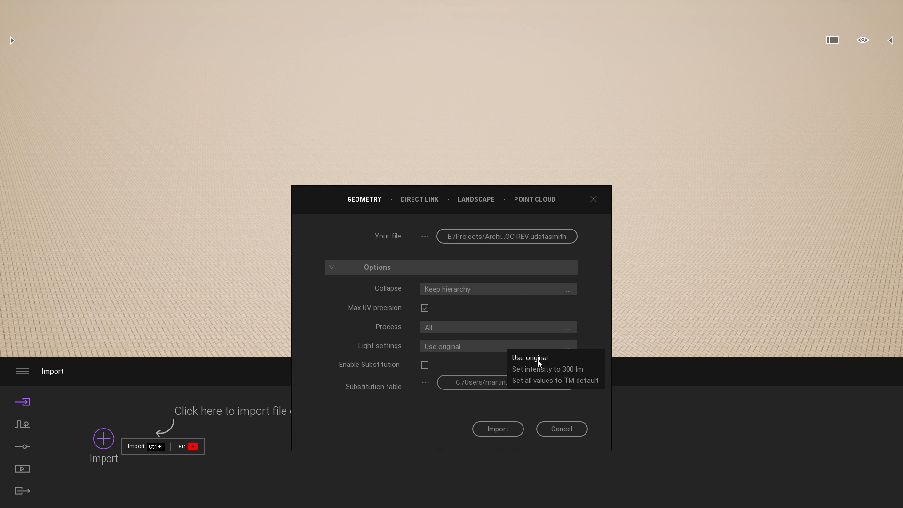
left_click(537, 359)
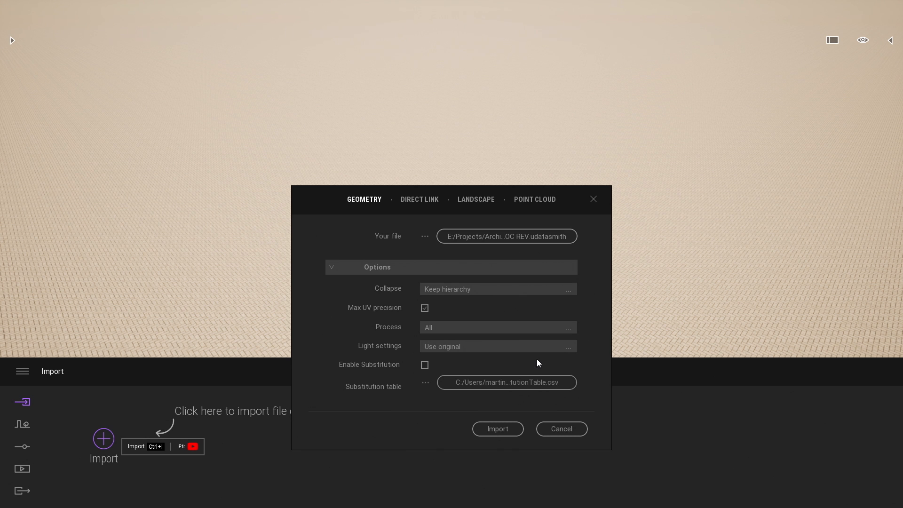
left_click(512, 430)
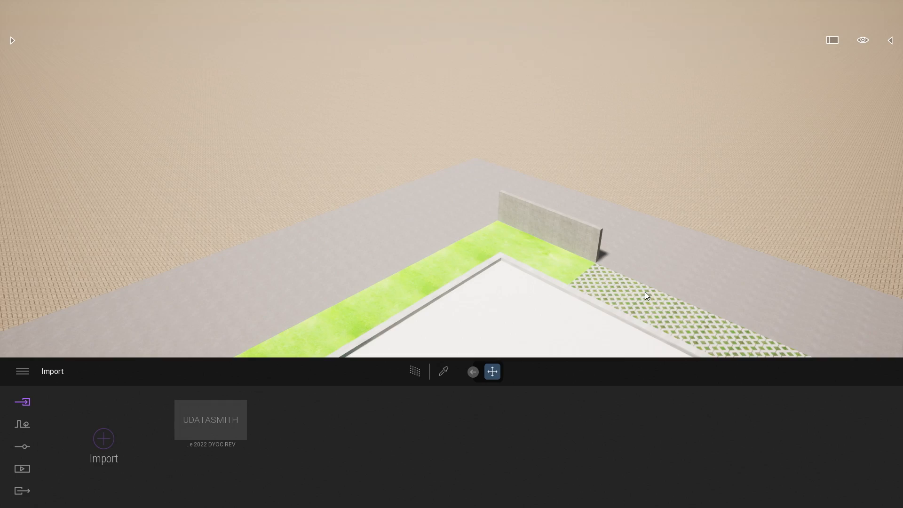
Step: Examine the imported house's garage front and the downlights under its canopy
middle_click_drag(645, 292, 823, 292, "shift")
right_click_drag(611, 293, 734, 293)
middle_click_drag(734, 292, 768, 150, "shift")
right_click_drag(659, 218, 663, 210)
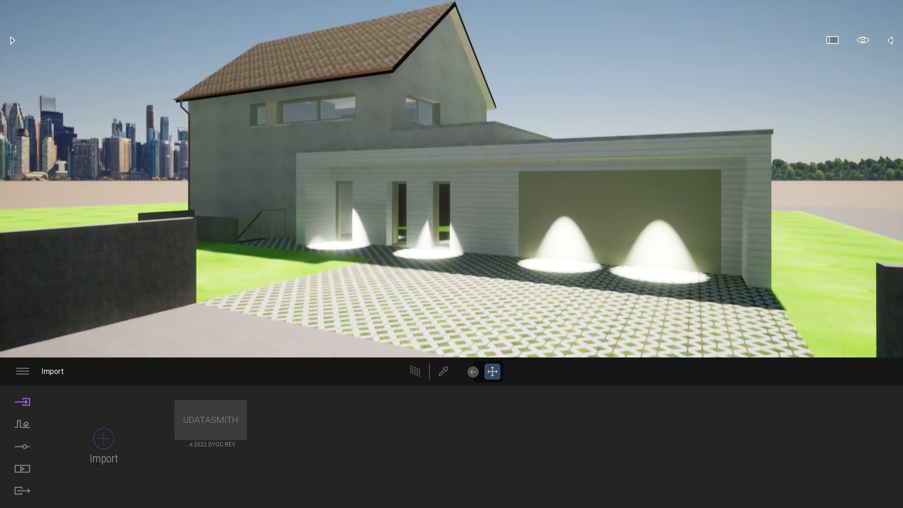
key("q")
key("s")
right_click_drag(590, 108, 539, 95)
key("w")
right_click_drag(599, 153, 617, 161)
Step: Select the four spotlights under the garage canopy and set their intensity to 0 lm
left_click(365, 143)
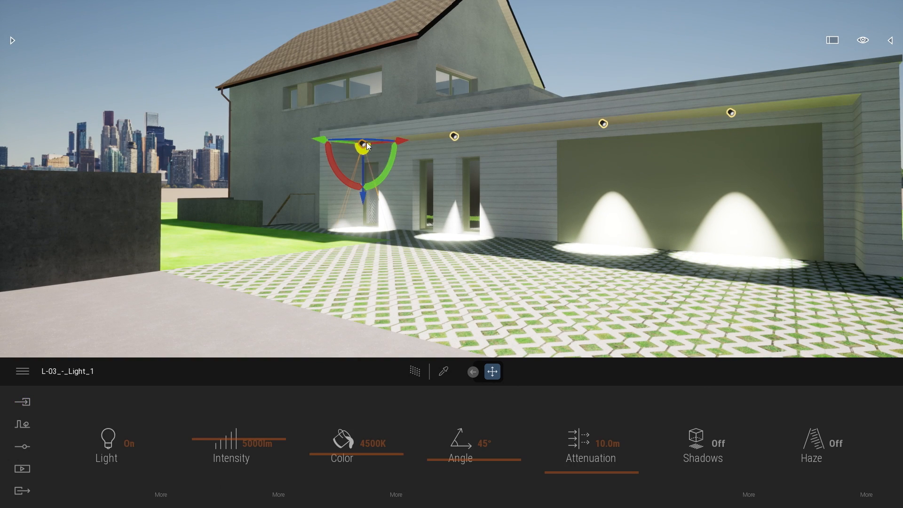
left_click(454, 136, "ctrl")
left_click(604, 123, "ctrl")
left_click(731, 113, "ctrl")
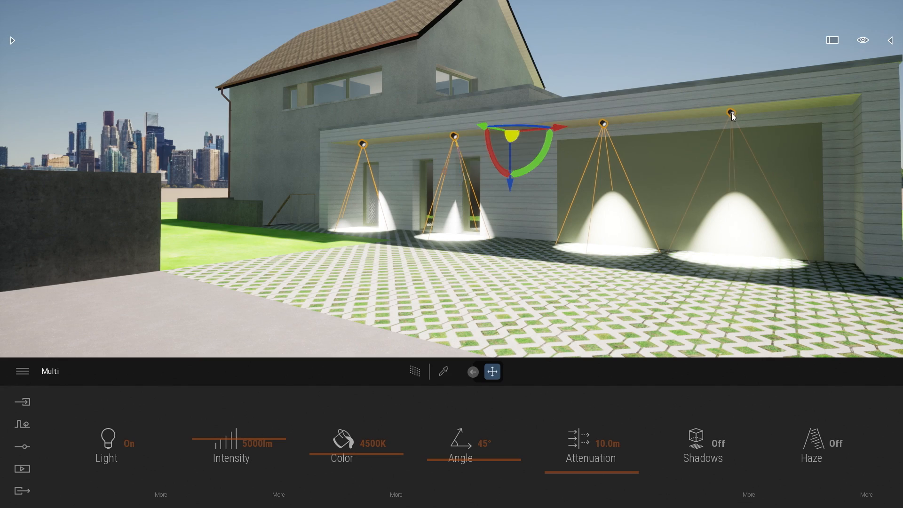
left_click_drag(225, 438, 225, 479)
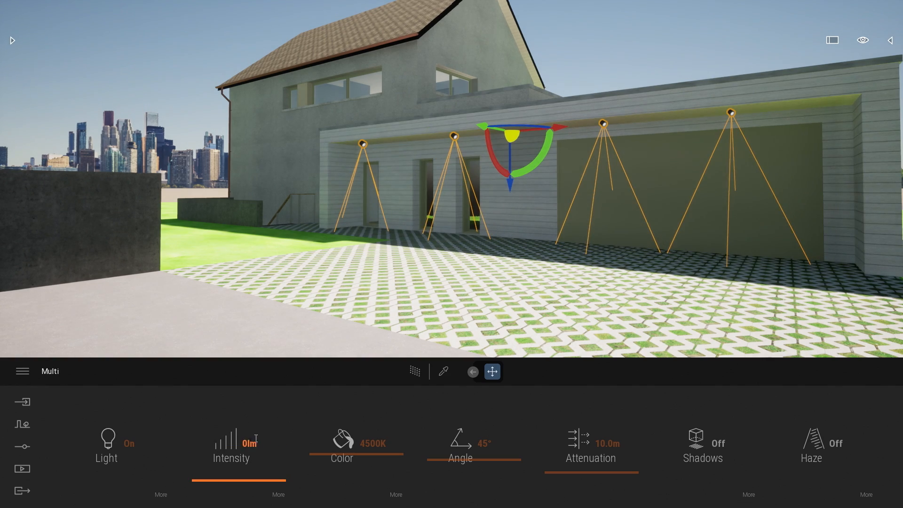
Step: Adjust the first quick view option of the viewport for the house scene
left_click(862, 41)
left_click(862, 68)
left_click_drag(801, 125, 804, 155)
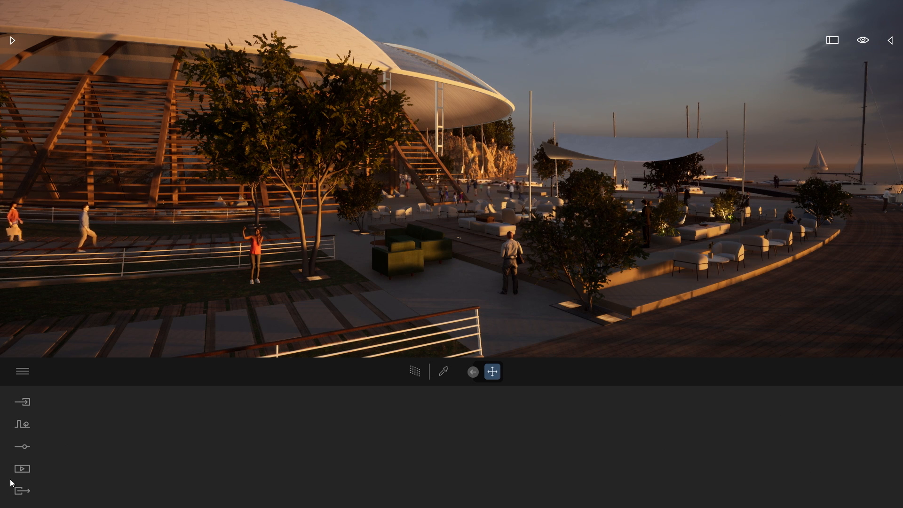
Step: Examine the available file formats in the image export settings
left_click(18, 469)
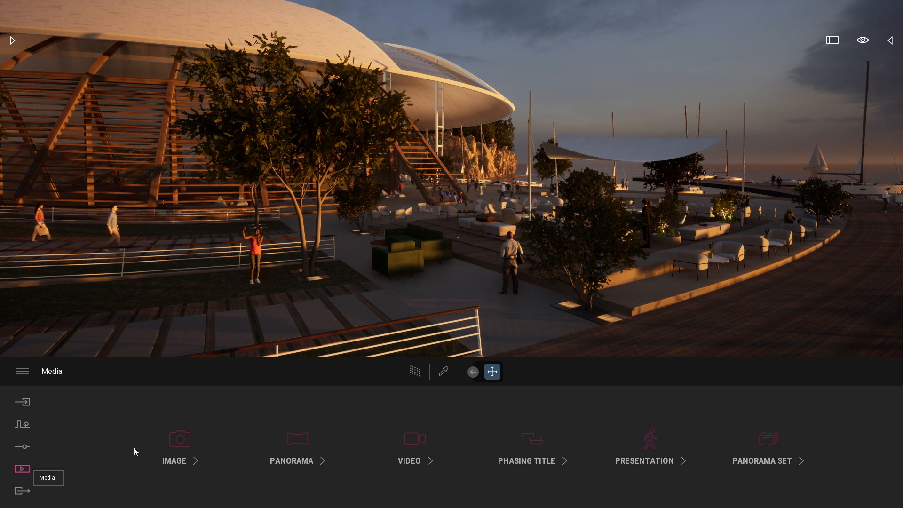
left_click(185, 446)
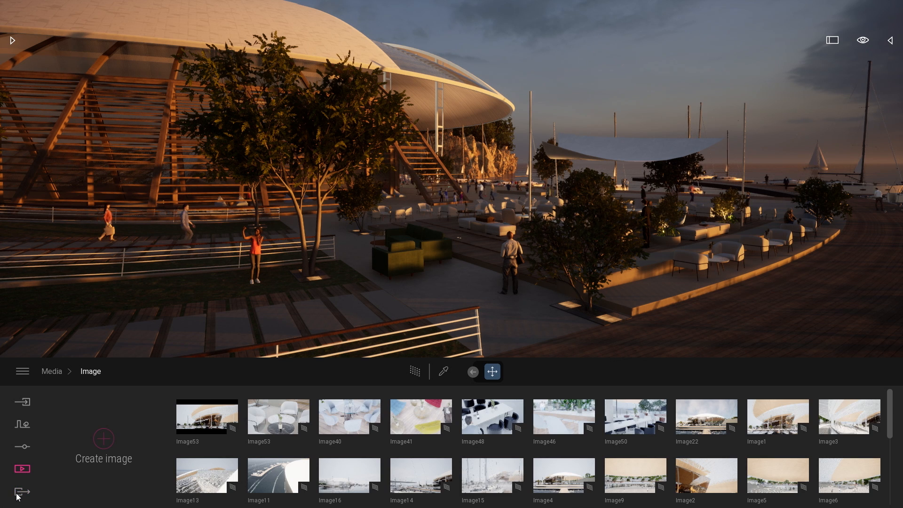
left_click(19, 494)
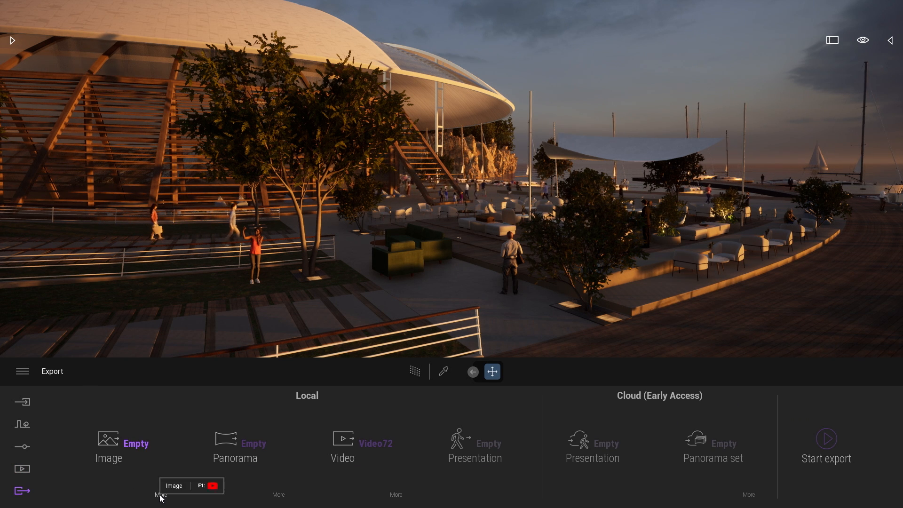
left_click(161, 495)
left_click(242, 442)
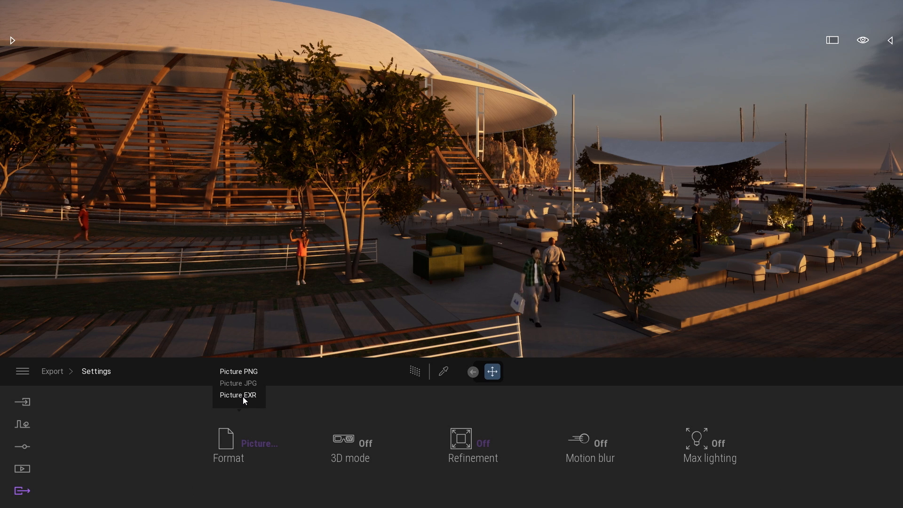
Step: Open the preferences and inspect the Unit system section
left_click(23, 371)
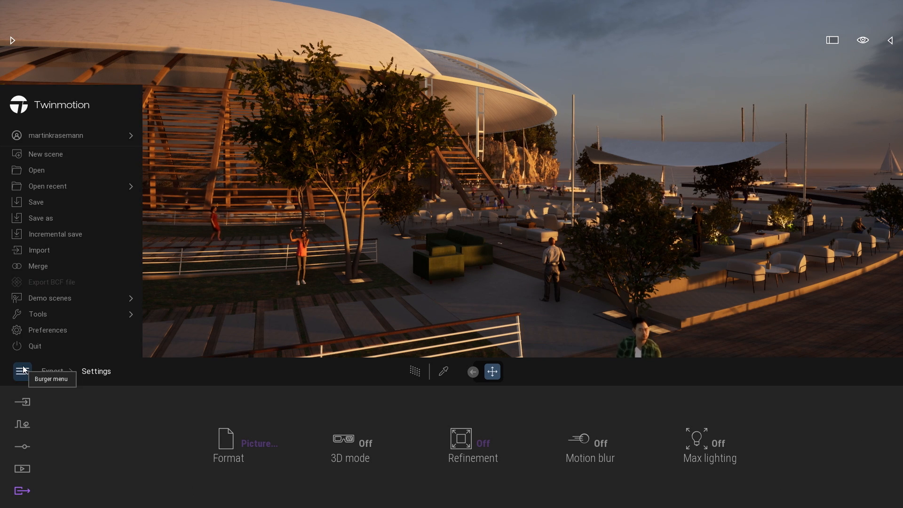
left_click(48, 330)
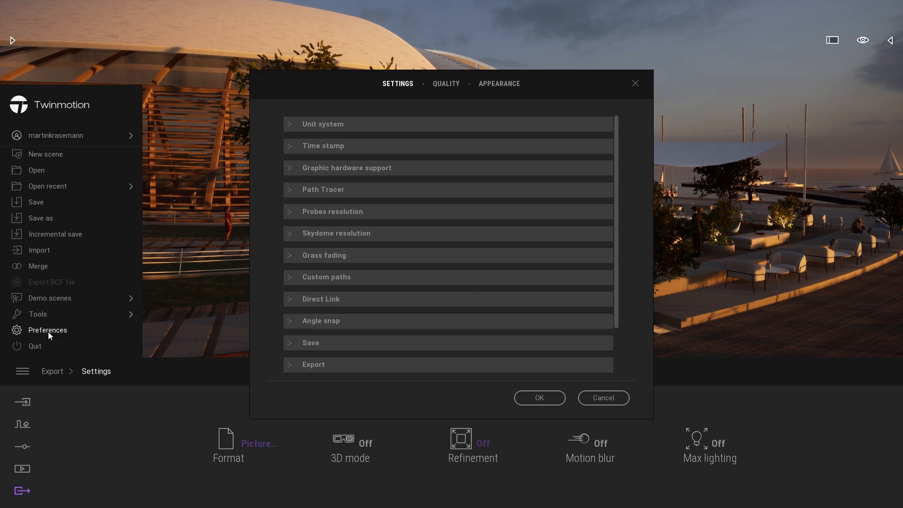
left_click(337, 123)
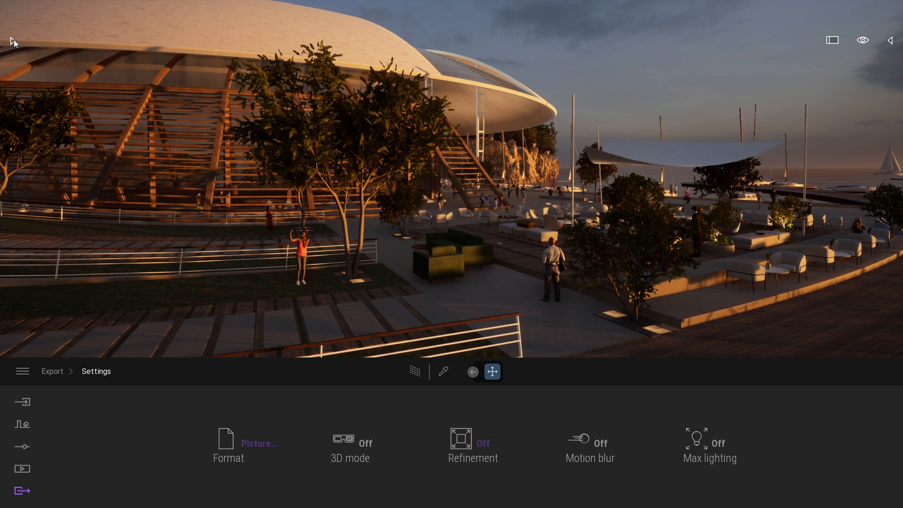
Step: Open the Posed humans category under Characters in the asset library
left_click(13, 40)
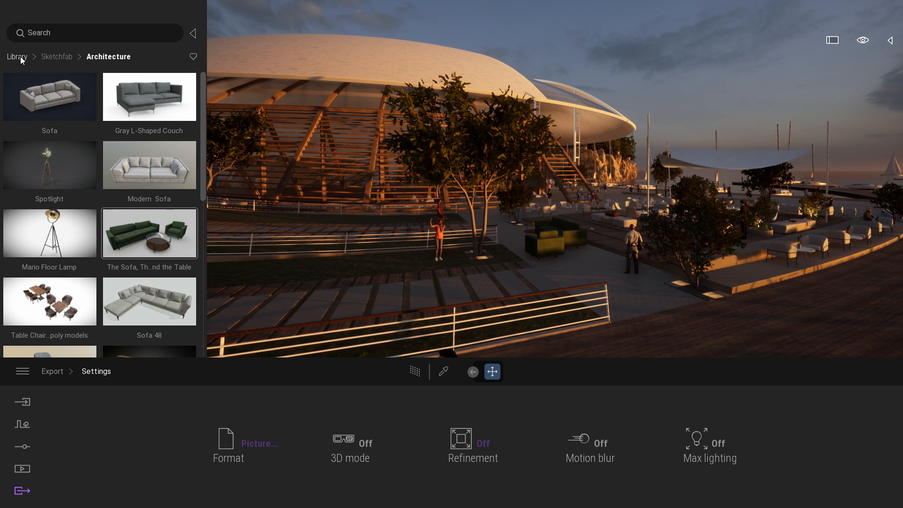
left_click(18, 57)
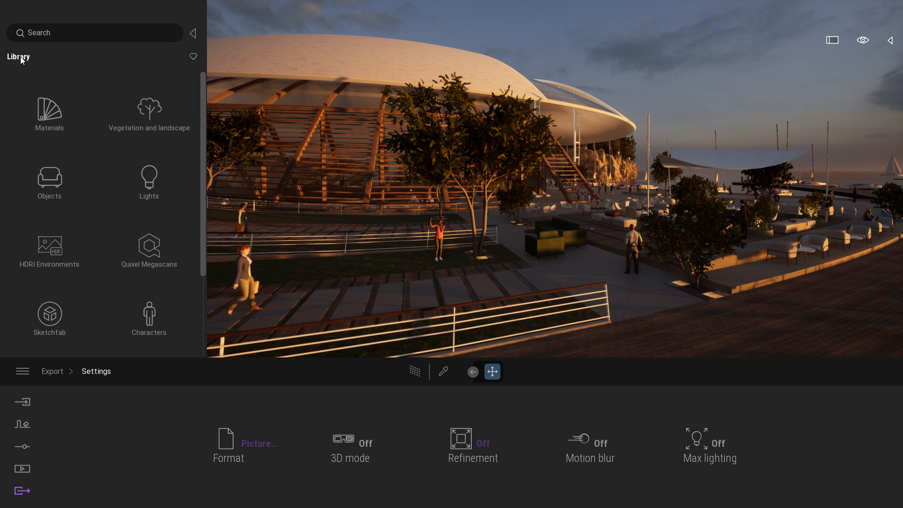
left_click_drag(205, 249, 206, 256)
middle_click_drag(463, 260, 216, 323, "shift")
left_click(157, 300)
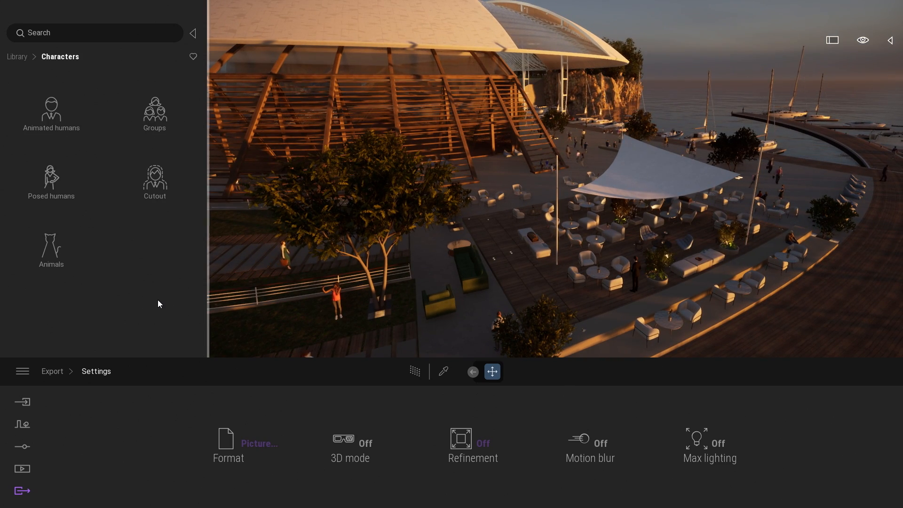
left_click(63, 186)
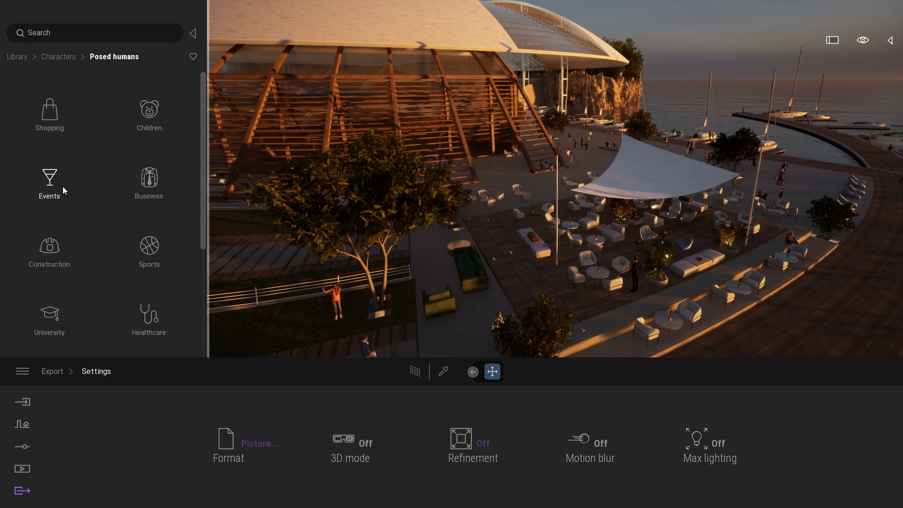
mouse_move(202, 97)
left_mouse_down()
mouse_move(199, 201)
mouse_move(210, 92)
left_mouse_up()
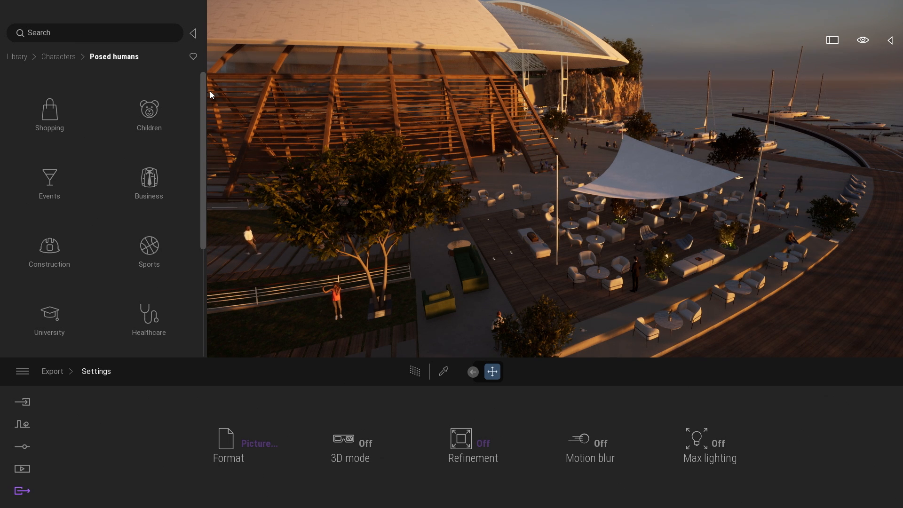
Step: Browse the posed human assets in the Children, Shopping and Sports categories
left_click(157, 110)
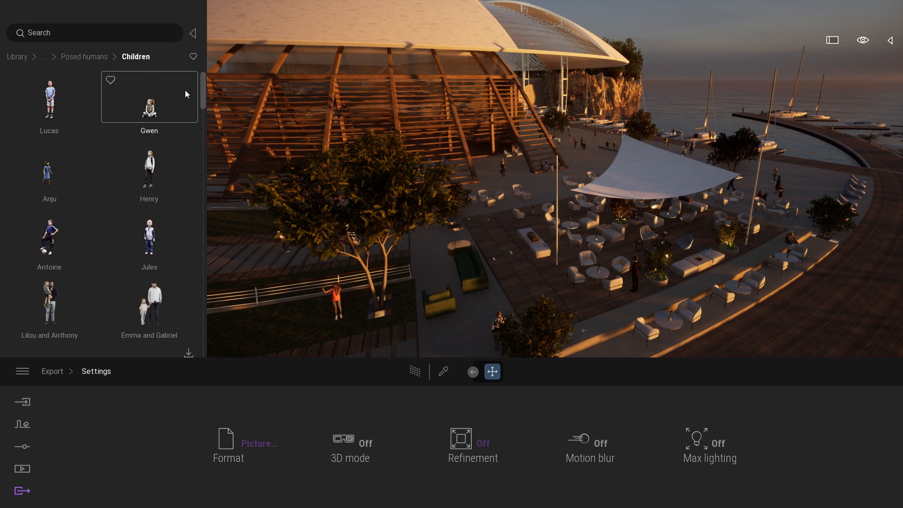
left_click_drag(203, 76, 211, 277)
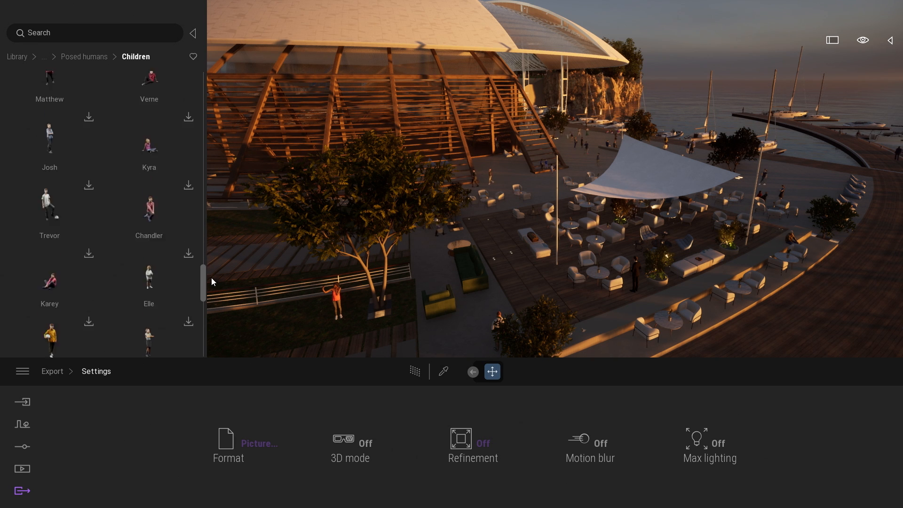
left_click(89, 57)
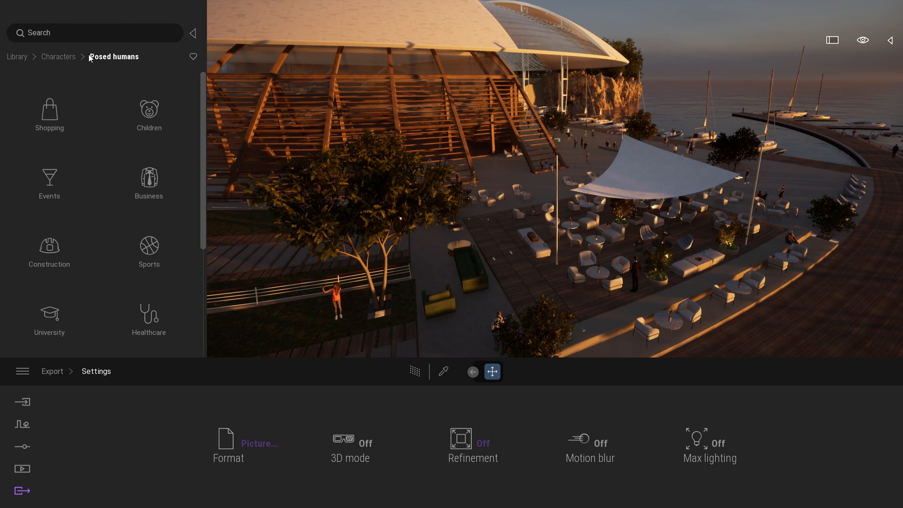
left_click(68, 107)
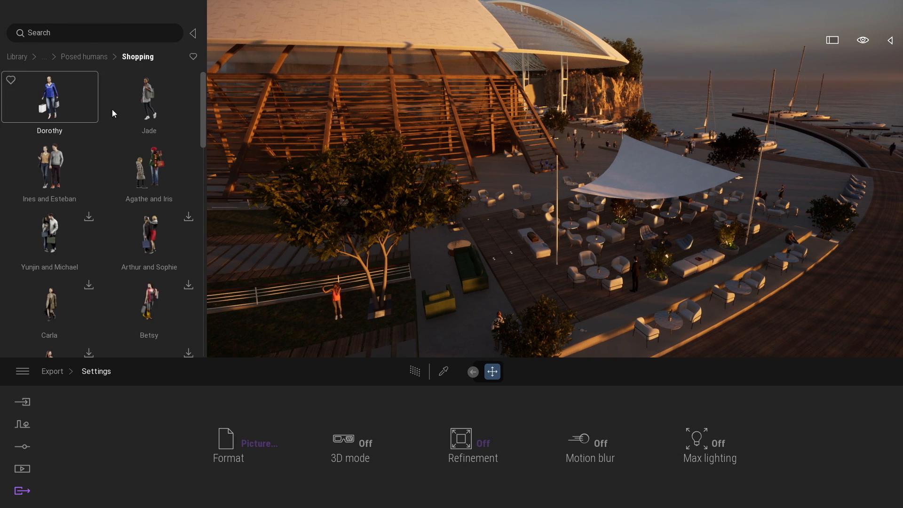
left_click_drag(199, 81, 202, 170)
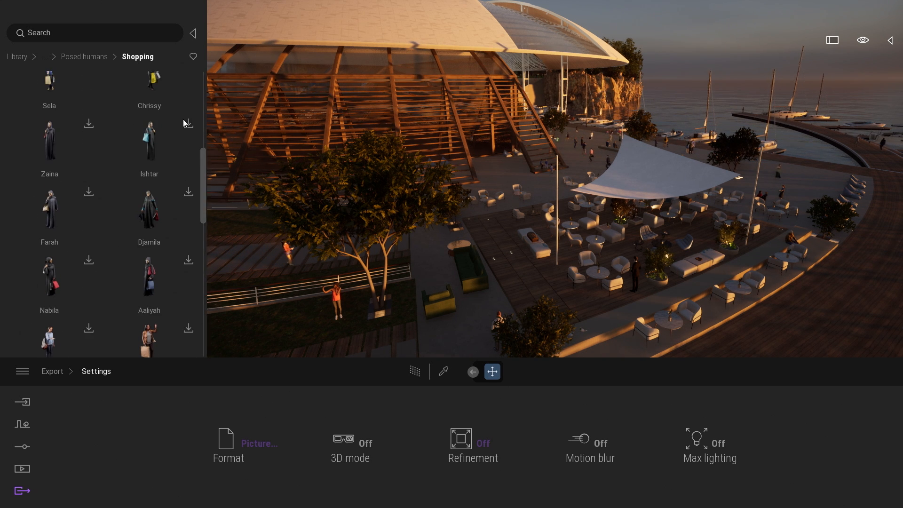
left_click(94, 57)
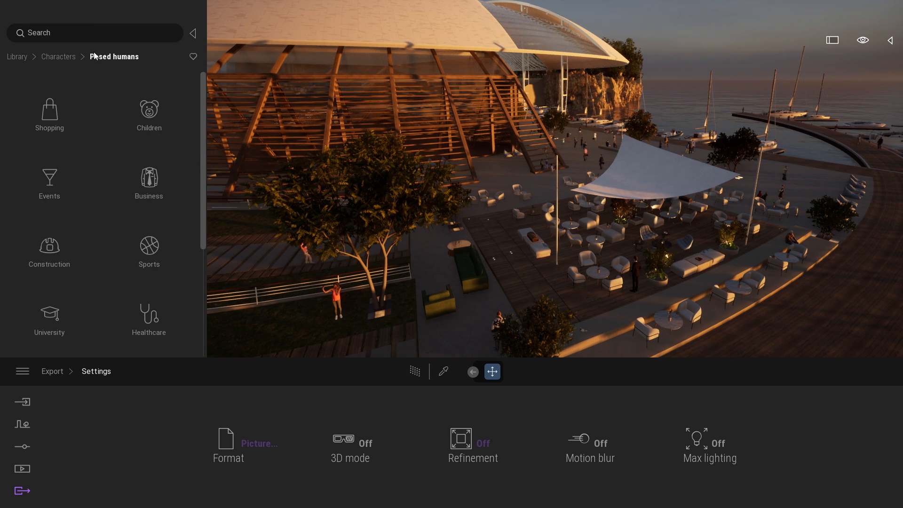
left_click(162, 243)
left_click_drag(203, 91, 223, 74)
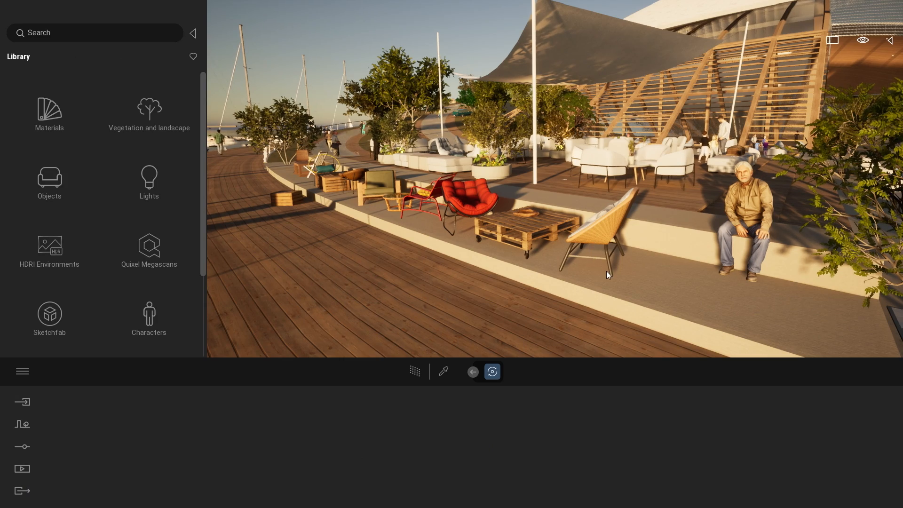
Step: View the outdoor seating on the terrace and open the Backyard category of the Home objects in the library
key("w")
mouse_move(606, 271)
right_mouse_down()
mouse_move(562, 263)
mouse_move(583, 279)
mouse_move(603, 327)
mouse_move(602, 282)
right_mouse_up()
key("e")
key("a")
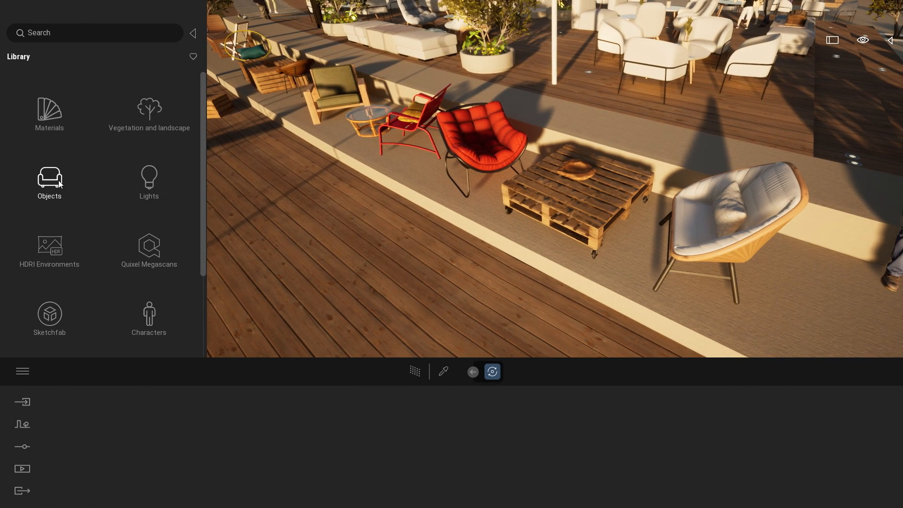
left_click(60, 184)
key("a")
right_click_drag(555, 198, 558, 162)
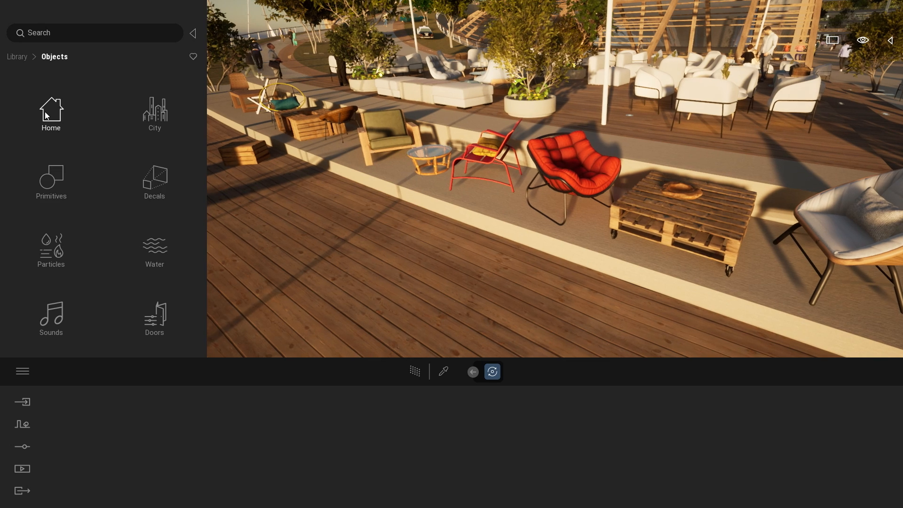
left_click(51, 112)
left_click_drag(203, 101, 213, 191)
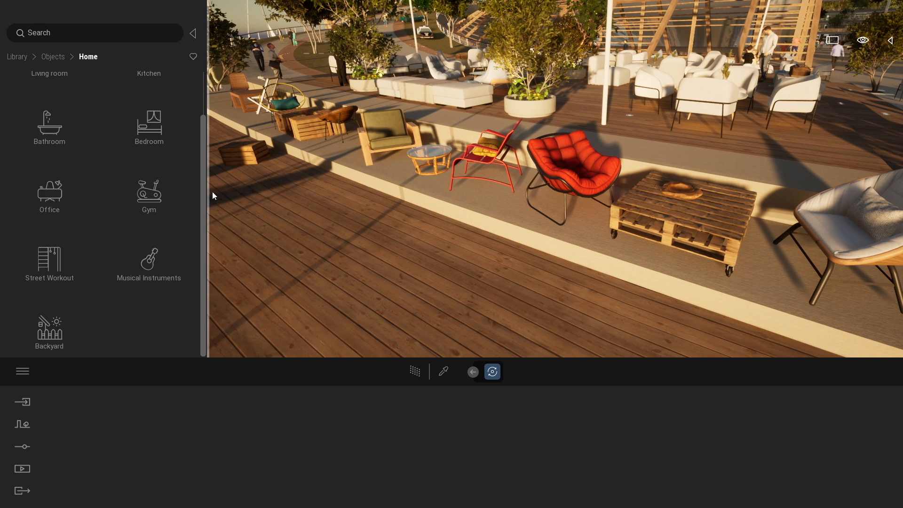
left_click(51, 329)
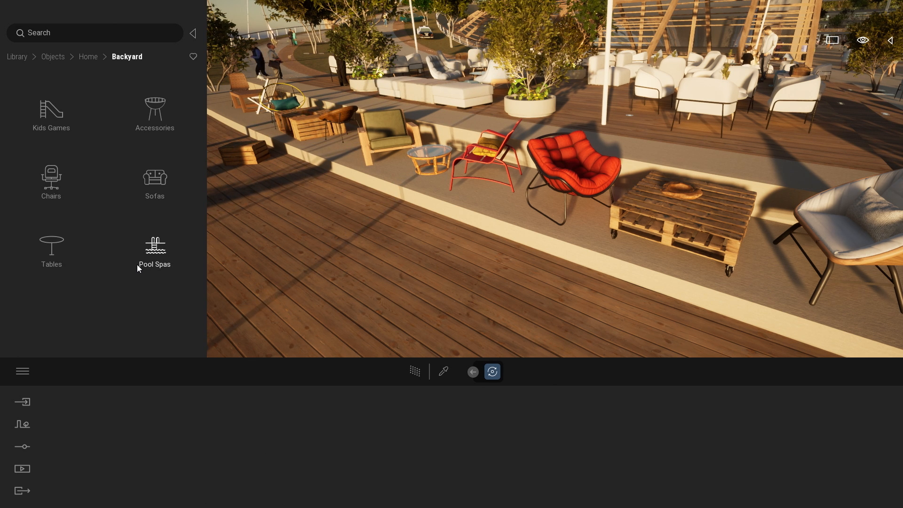
Step: Browse the Backyard chairs in the library and widen the asset display to three columns
key("w")
right_click_drag(483, 220, 556, 174)
key("a")
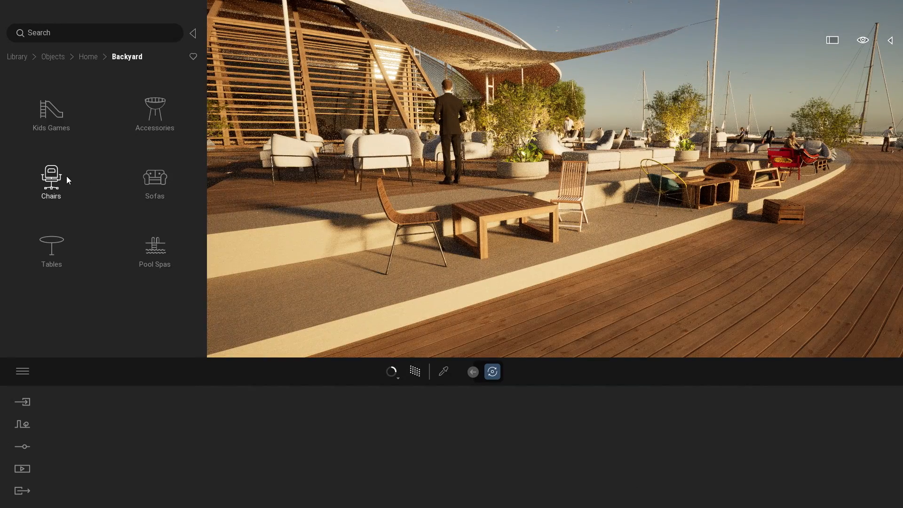
left_click(66, 176)
left_click_drag(204, 83, 239, 221)
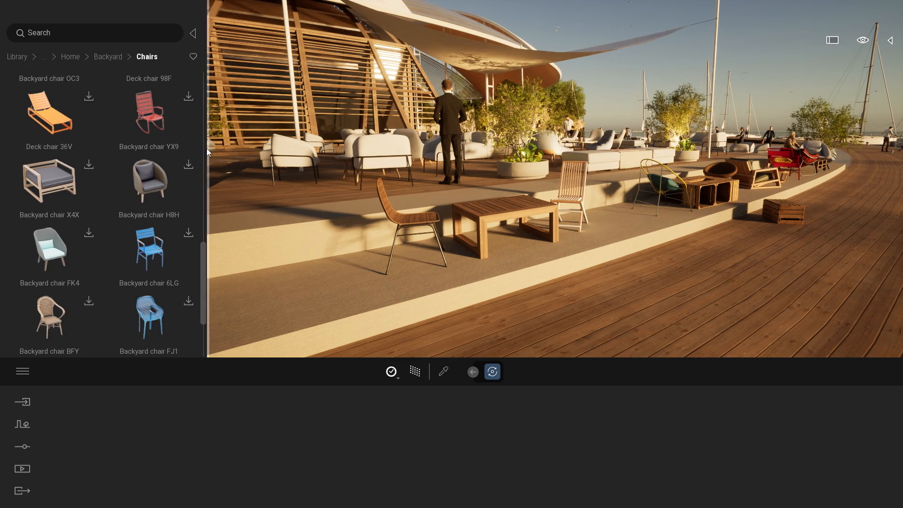
left_click_drag(207, 148, 284, 151)
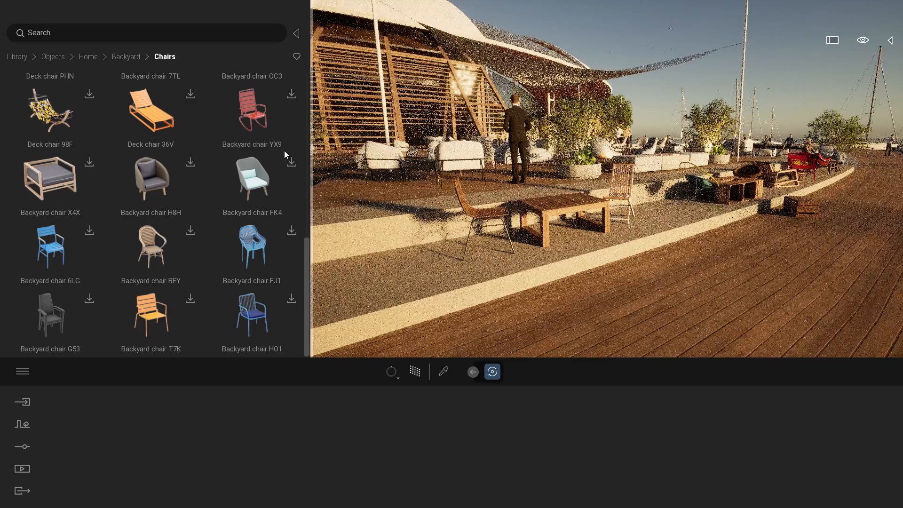
Step: Browse the Tables and Sofas assets in the Backyard category
left_click(129, 57)
left_click(158, 178)
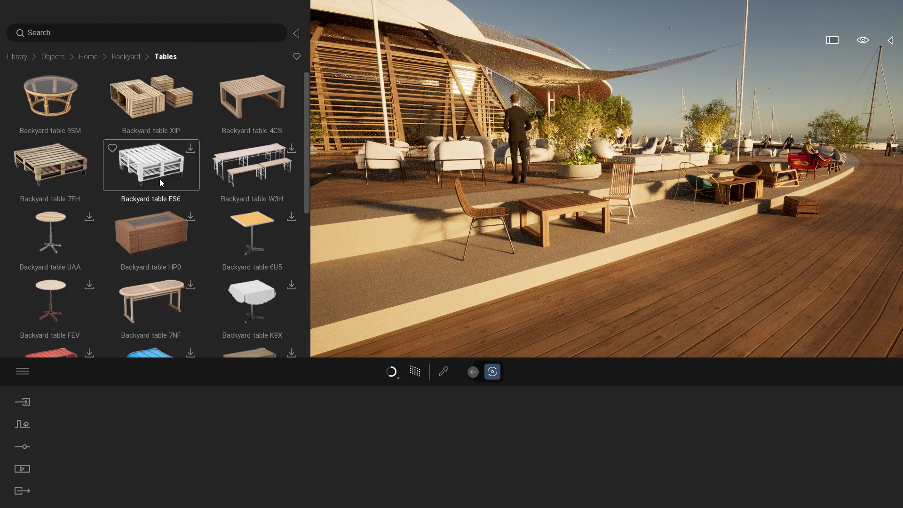
left_click_drag(307, 82, 323, 105)
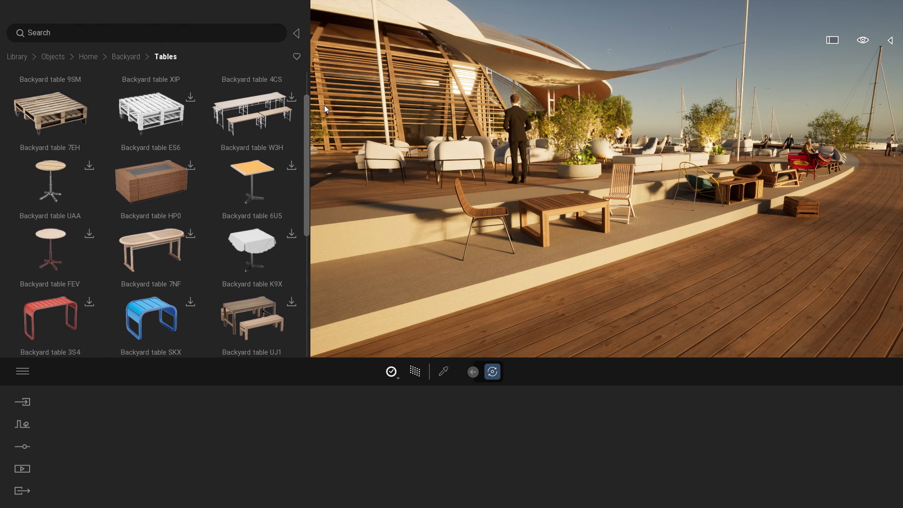
left_click(126, 57)
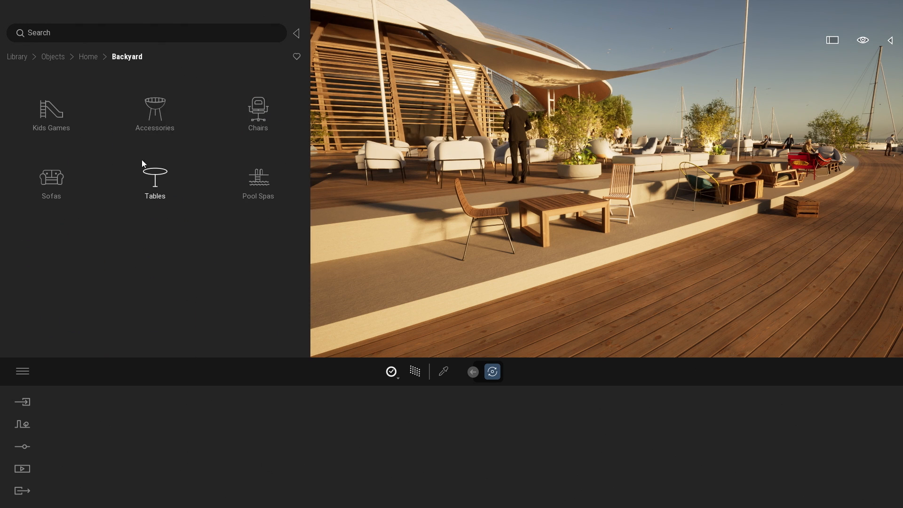
left_click(52, 178)
left_click_drag(306, 87, 320, 185)
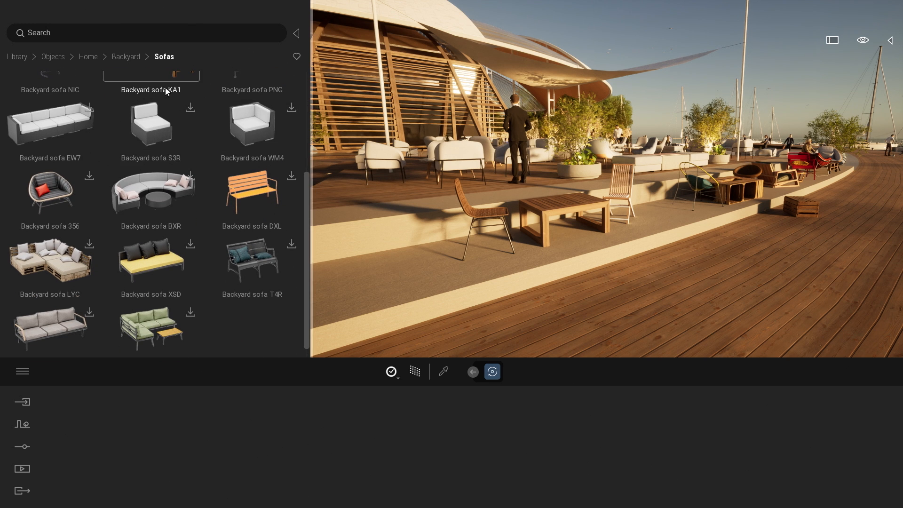
Step: Browse the Pool Spas and Accessories assets, returning to the Backyard category overview
left_click(132, 57)
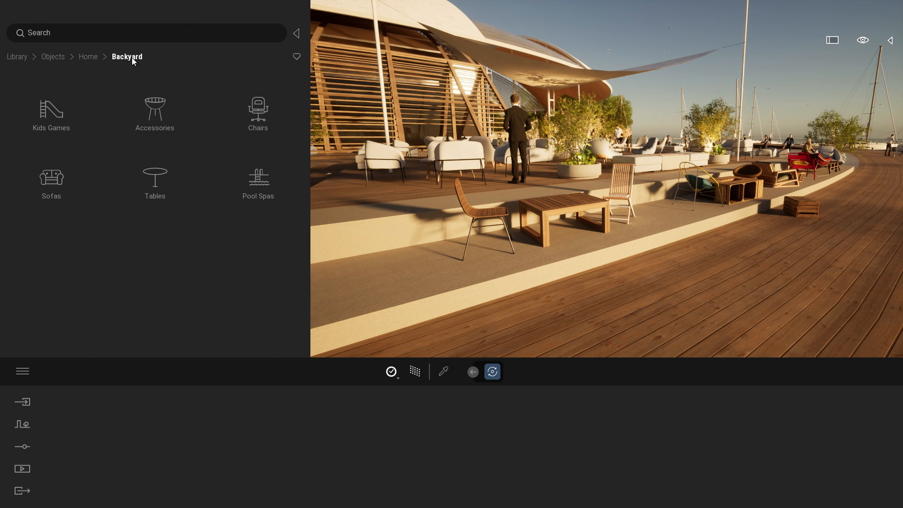
left_click(258, 183)
mouse_move(305, 81)
left_mouse_down()
mouse_move(329, 179)
mouse_move(332, 91)
mouse_move(319, 82)
left_mouse_up()
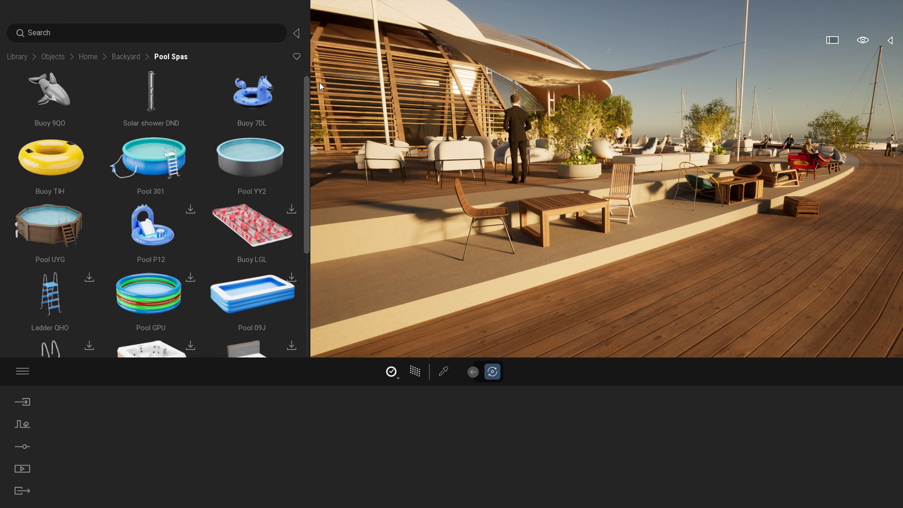
left_click(128, 56)
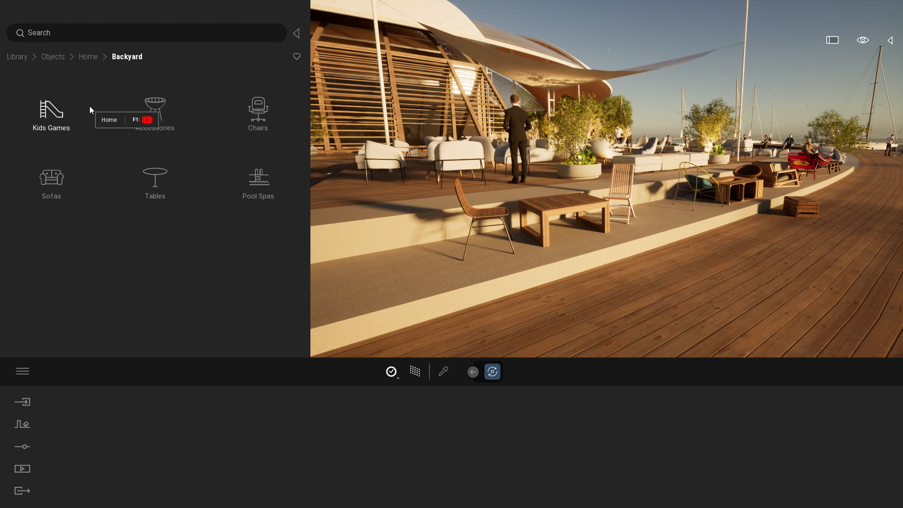
left_click(168, 107)
left_click_drag(302, 80, 334, 299)
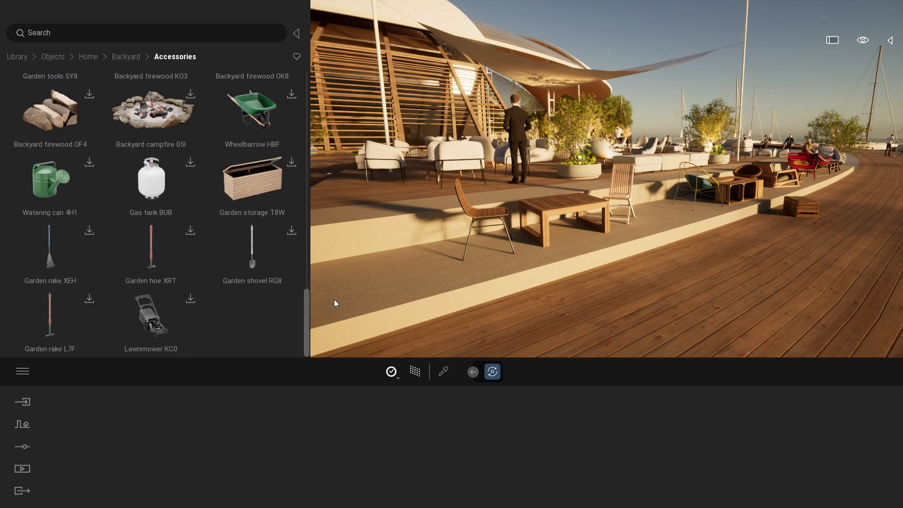
left_click(127, 57)
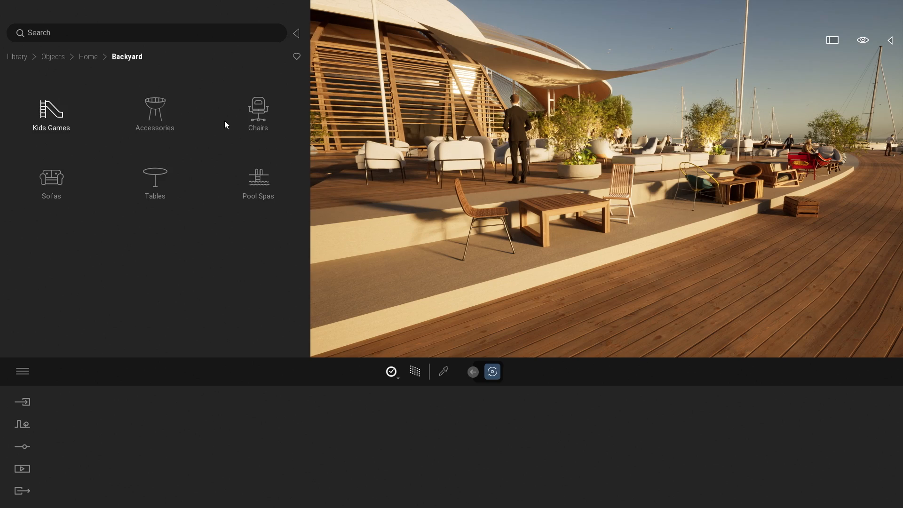
Step: Browse the Backyard Kids Games assets and the Gym assets of the Home objects in the library
left_click_drag(304, 86, 320, 210)
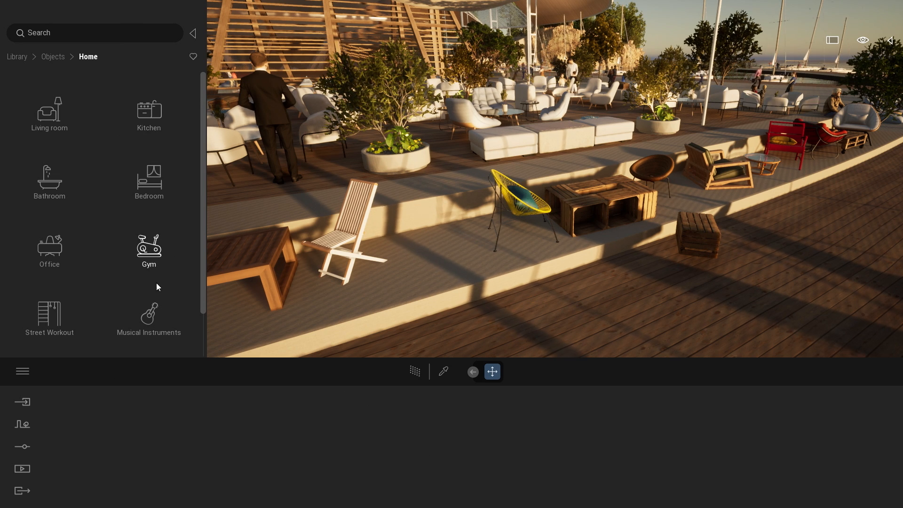
left_click(151, 236)
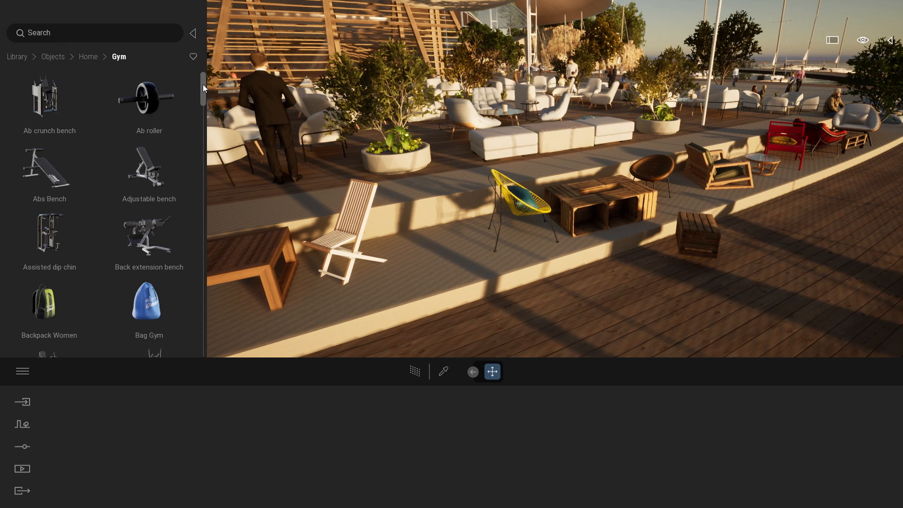
left_click_drag(203, 89, 215, 269)
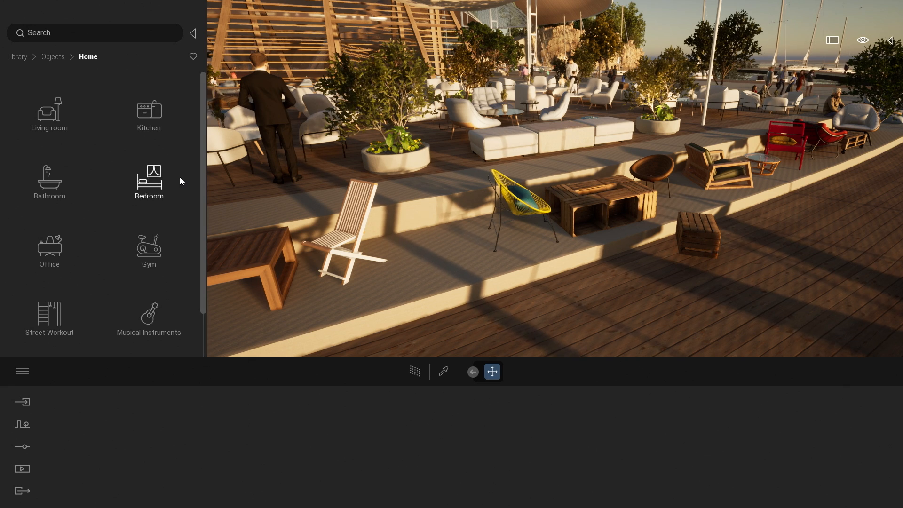
Step: Open the Living room category of the Home objects and browse its Entertainment assets
scroll(179, 181, "down", 1)
scroll(179, 177, "up", 1)
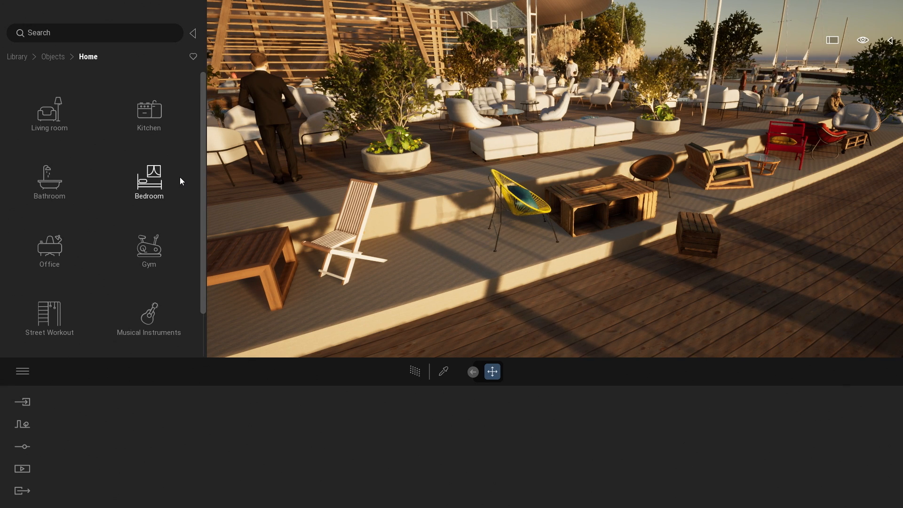
left_click(48, 111)
scroll(126, 179, "down", 1)
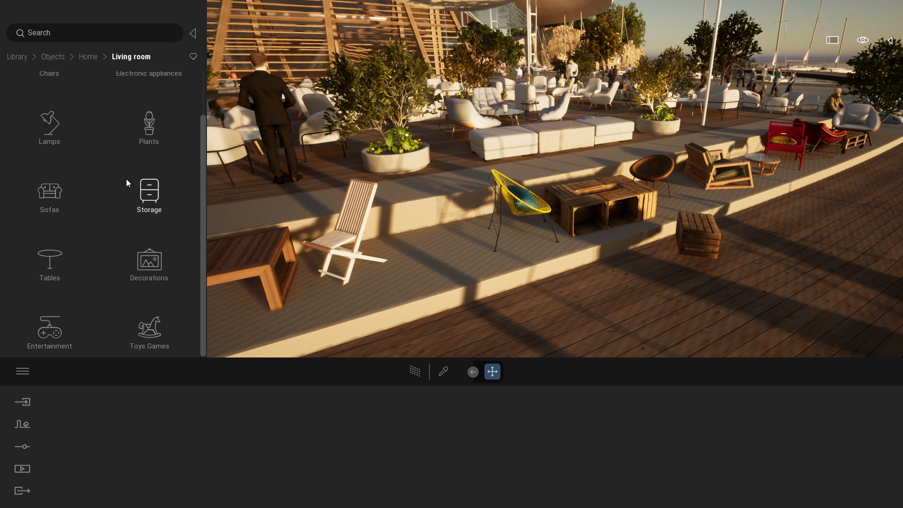
left_click(51, 326)
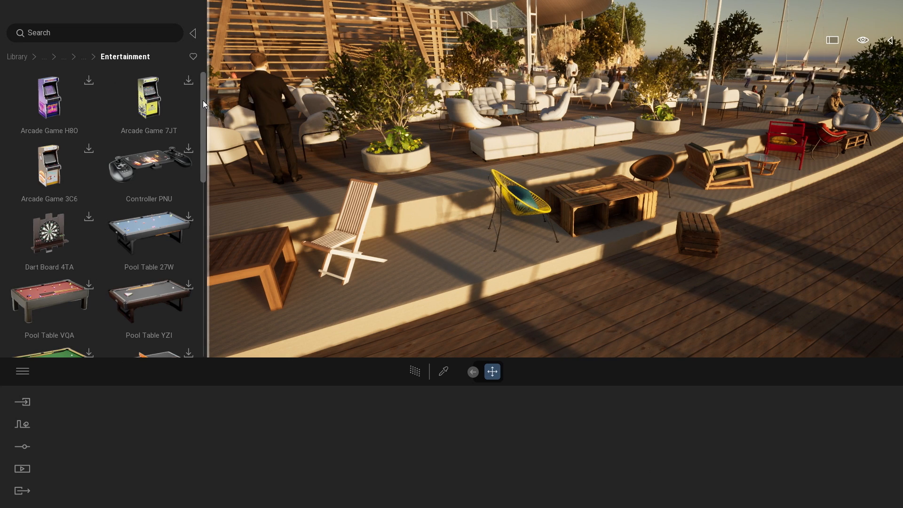
left_click_drag(202, 102, 230, 286)
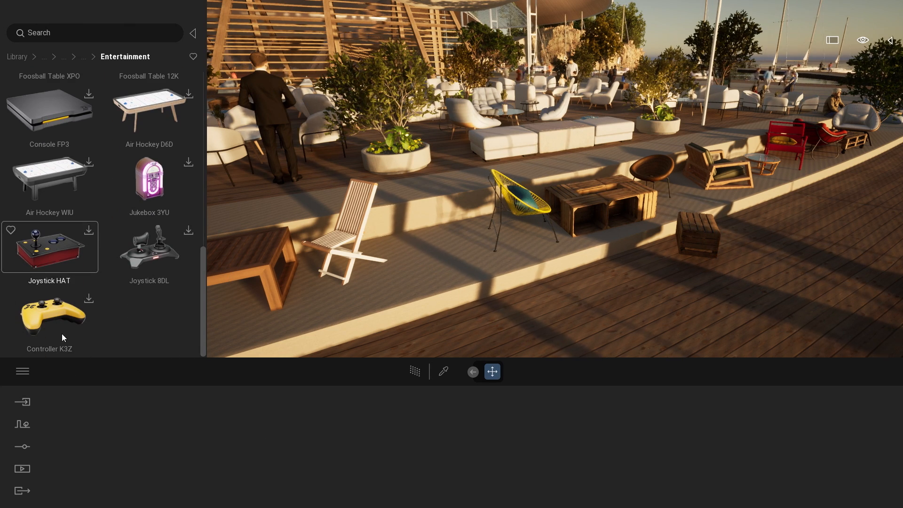
Step: Return to the Living room category and browse its Toys Games assets
left_click(83, 57)
scroll(149, 301, "down", 2)
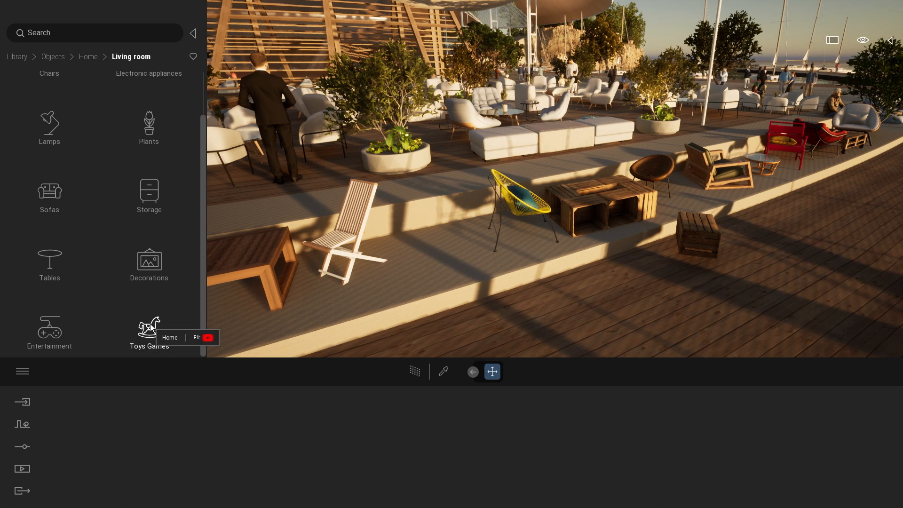
left_click(156, 353)
left_click_drag(202, 94, 225, 243)
left_click_drag(225, 243, 227, 260)
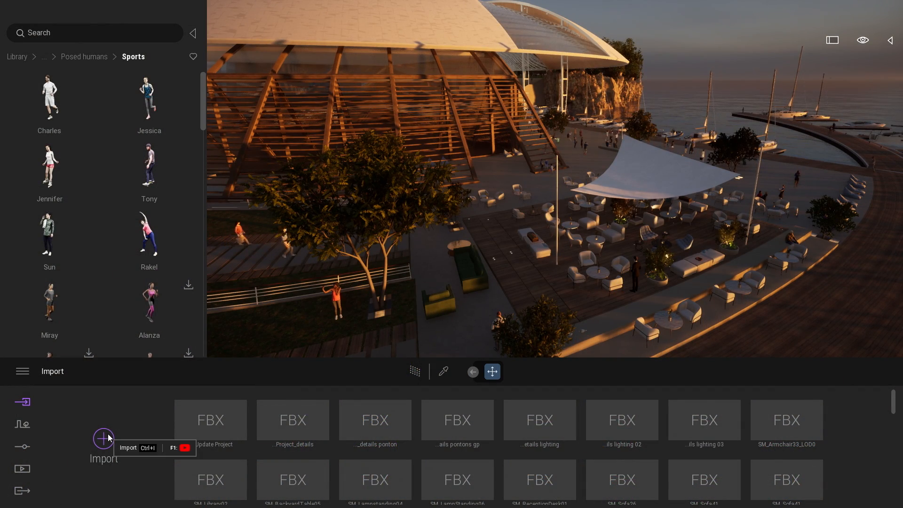
Step: Start a geometry import and select multiple FBX files, including C_Bridges.FBX, in the file browser
left_click(109, 436)
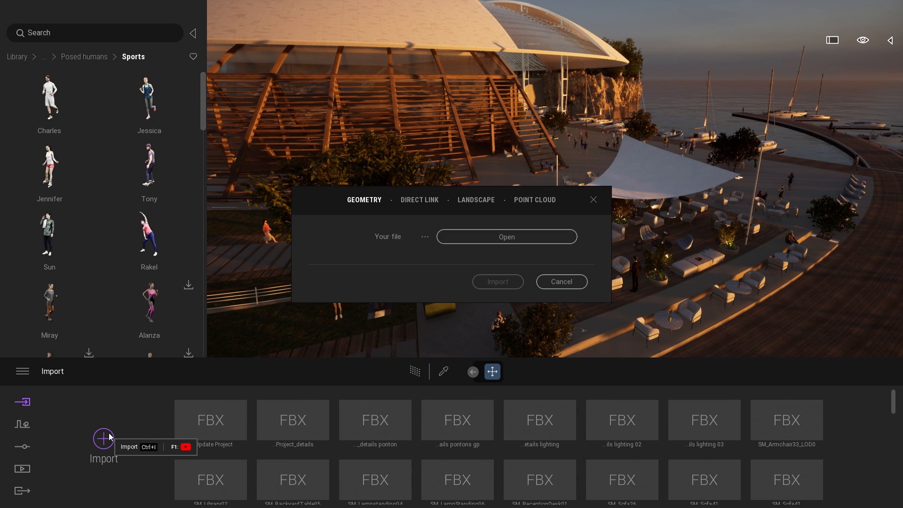
left_click(544, 238)
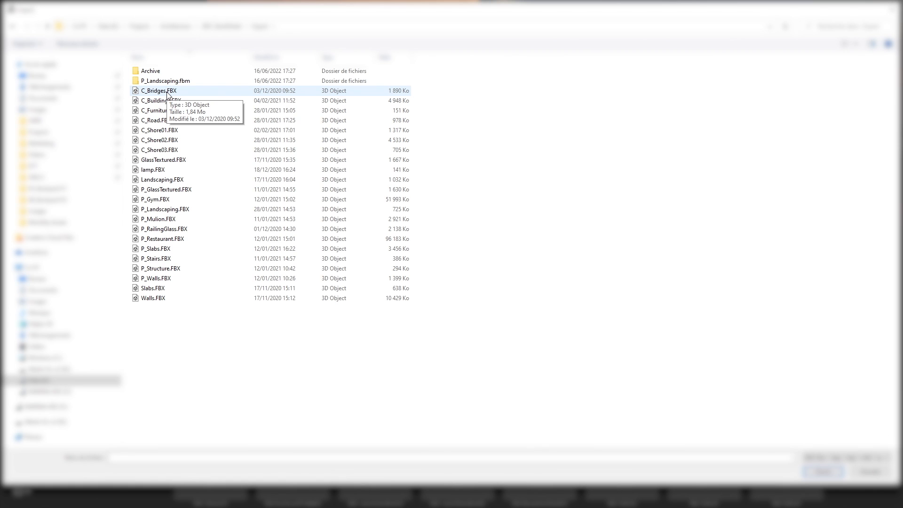
left_click(170, 92)
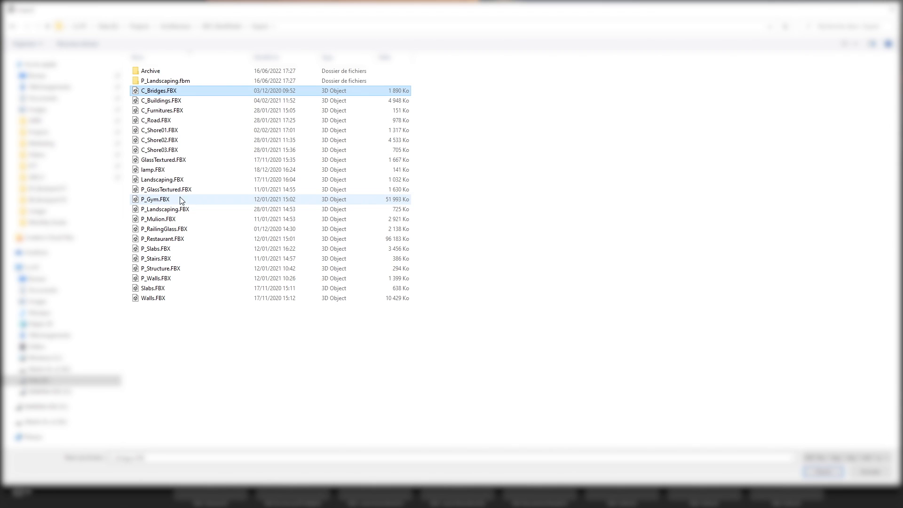
left_click_drag(222, 370, 148, 93)
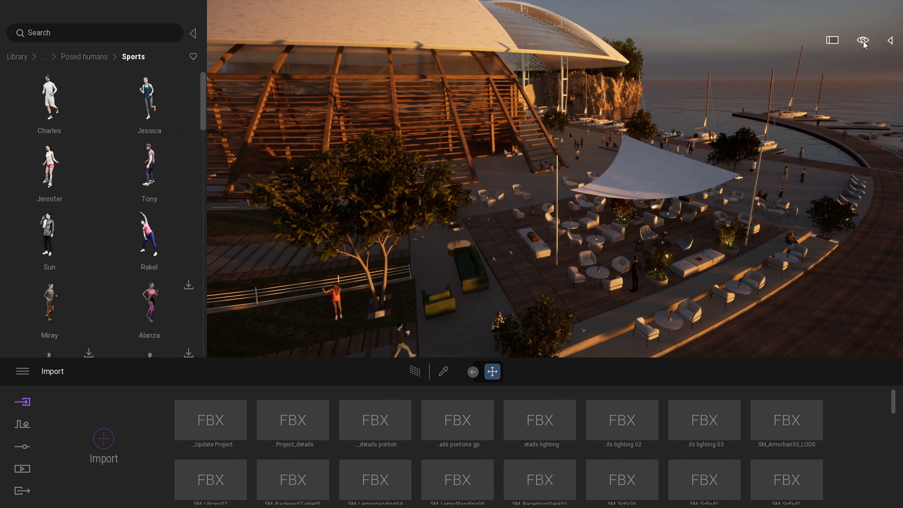
Step: Open the Time of day control in the view settings, and set the navigation speed to Fly speed 6
left_click(863, 41)
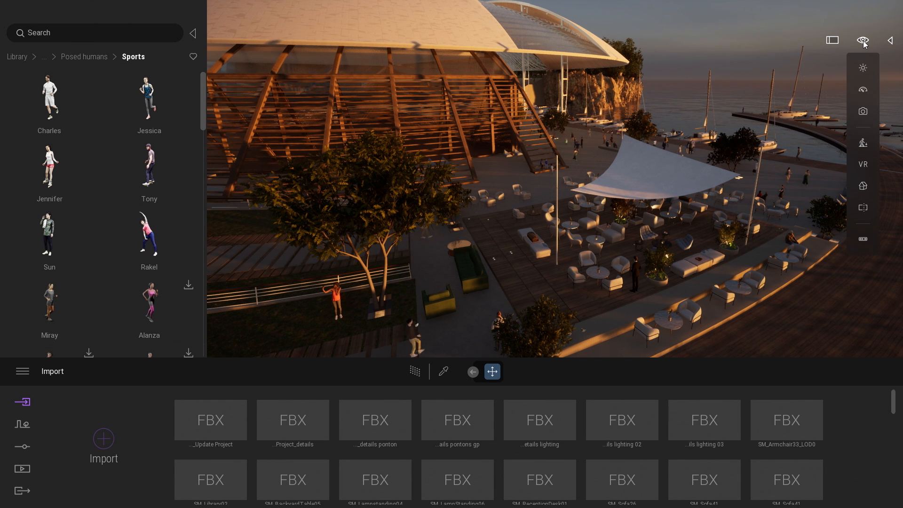
left_click(864, 69)
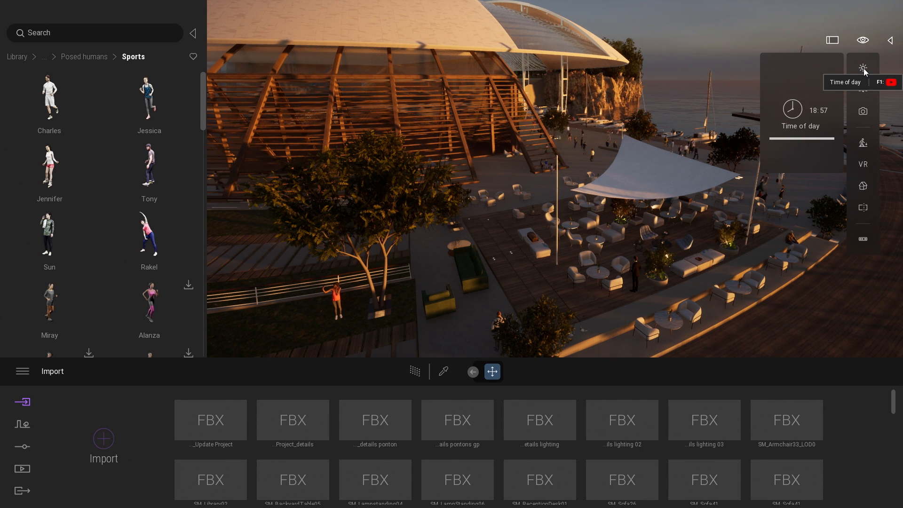
left_click(863, 89)
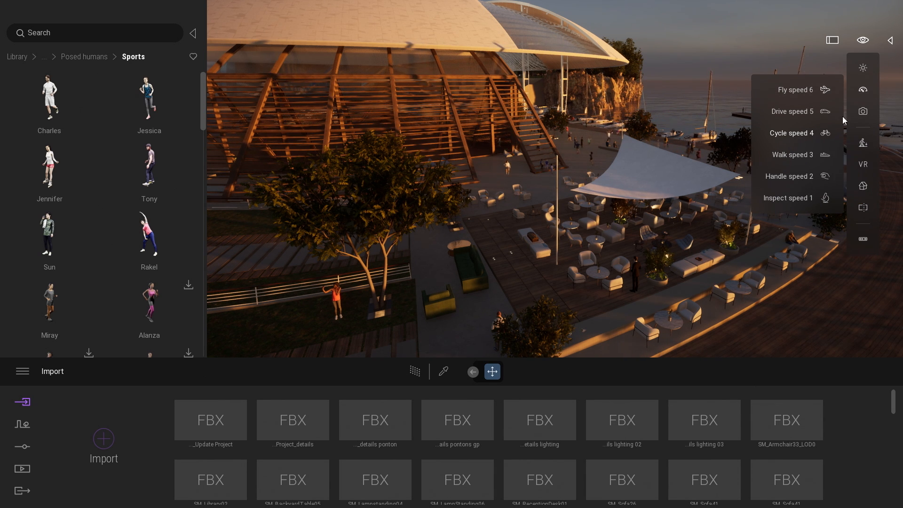
left_click(771, 89)
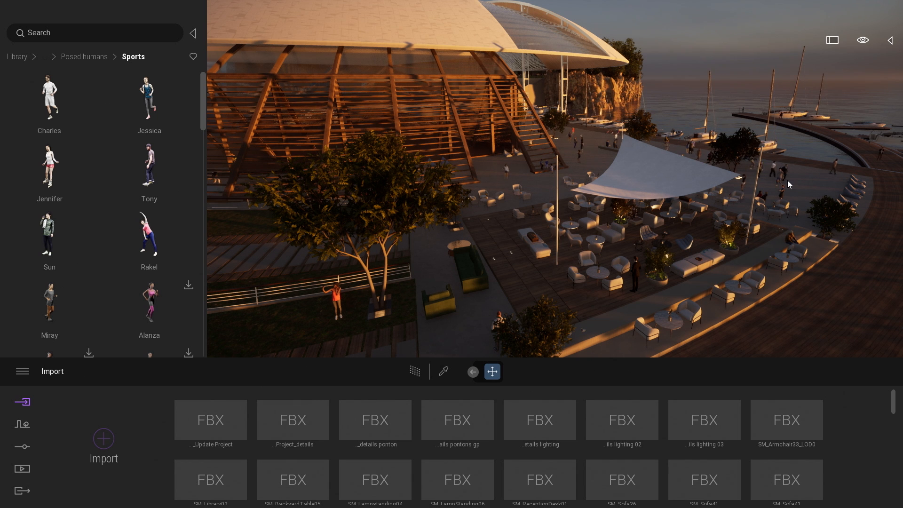
Step: Show the Transform properties in place of the scene statistics and select the white armchair at the near end of the terrace step
left_click(890, 40)
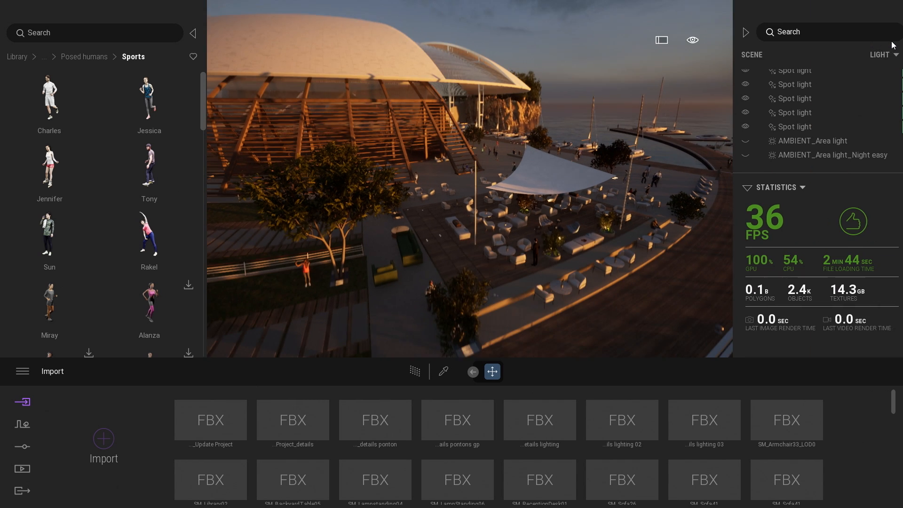
left_click(786, 185)
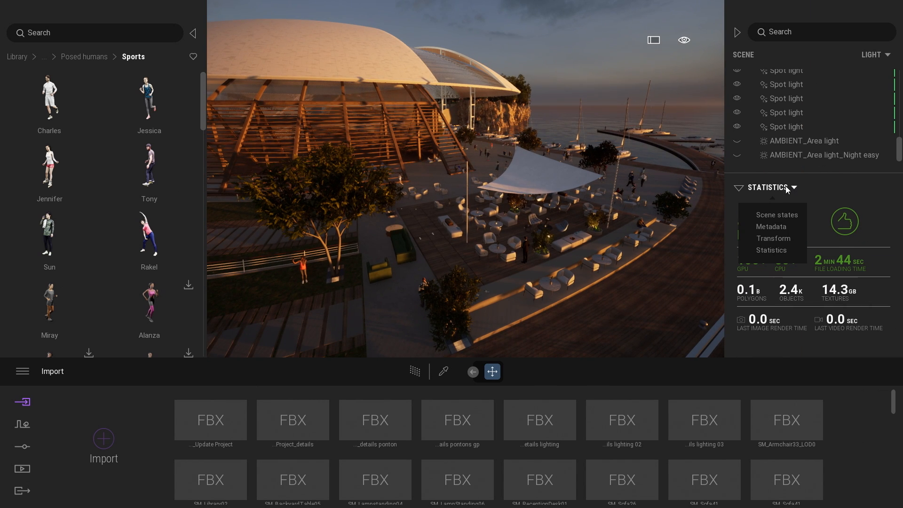
left_click(773, 239)
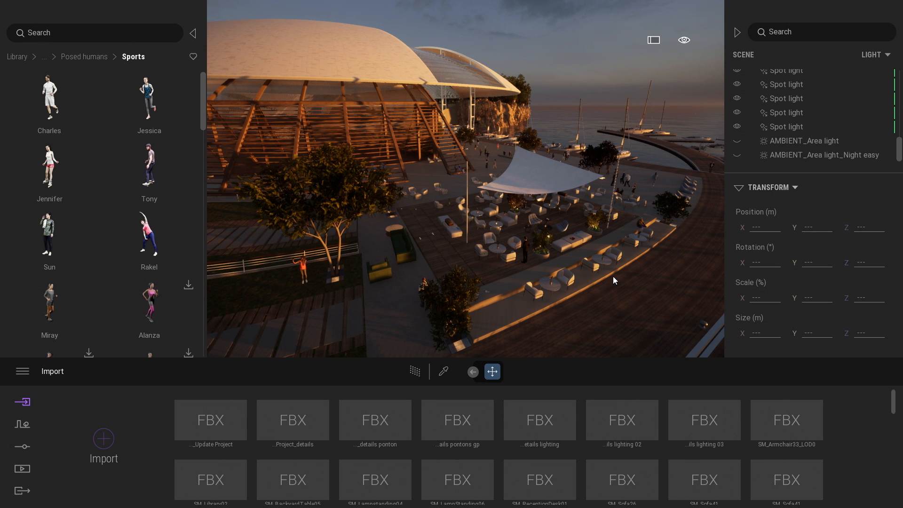
left_click(536, 290)
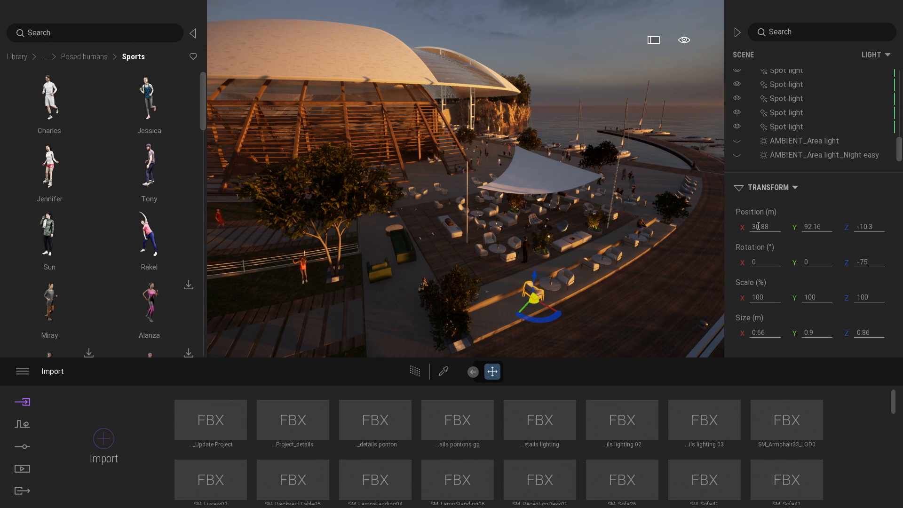
Step: Step through the selected armchair's transform value fields without editing them
key("Tab")
key("Tab")
key("Tab")
key("Tab")
key("Up")
key("Up")
key("Tab")
key("Tab")
key("Tab")
key("Up")
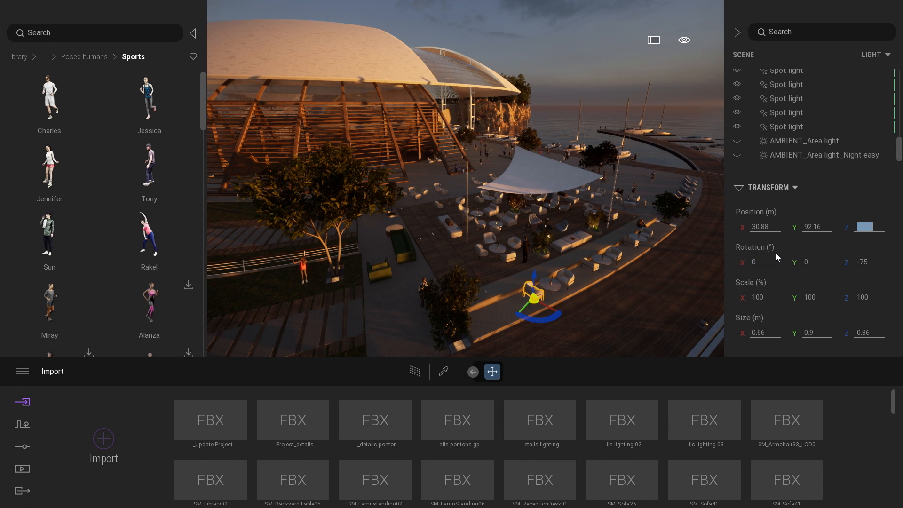
key("Return")
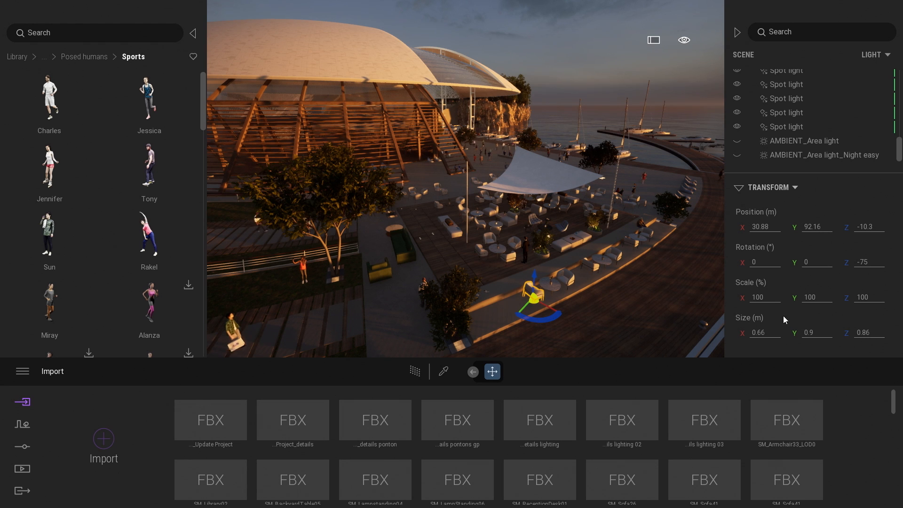
Step: Focus the view on the selected armchair and change the measurement unit to centimetres in the preferences
double_click(535, 297)
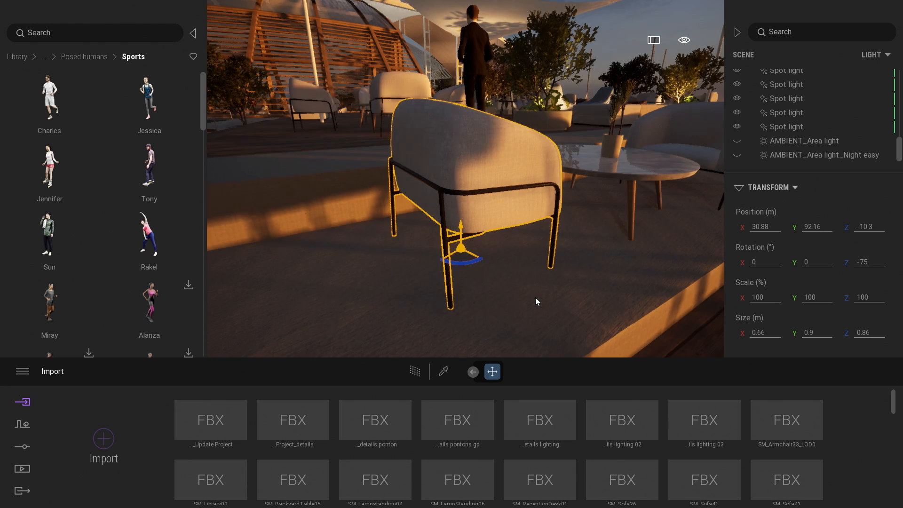
right_click_drag(535, 297, 480, 282)
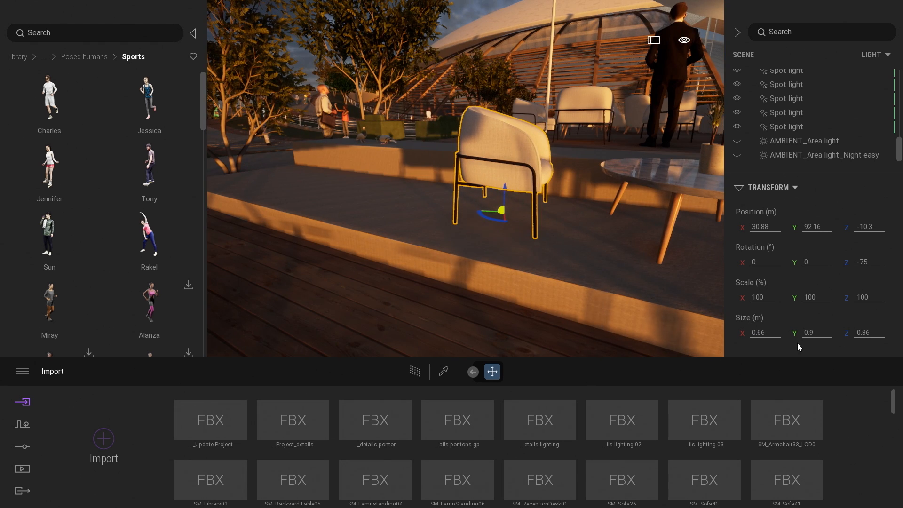
left_click(23, 371)
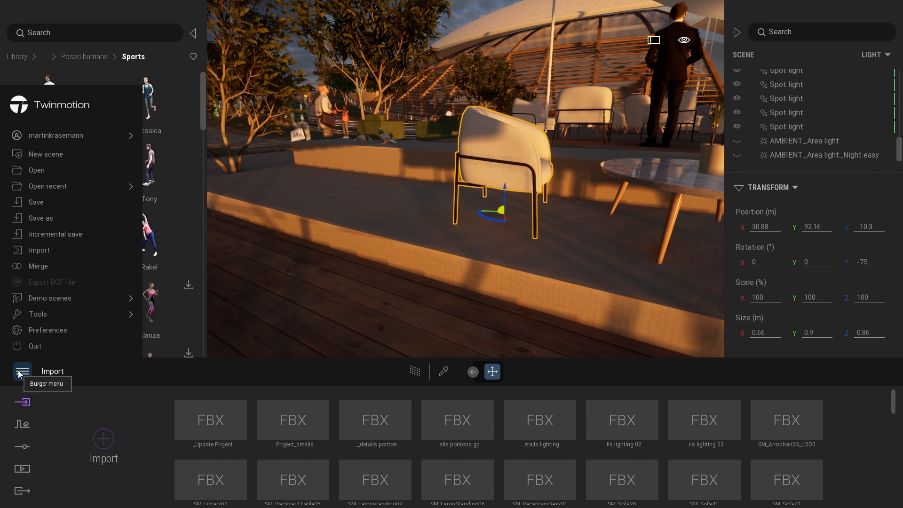
left_click(50, 331)
left_click(334, 125)
left_click(364, 146)
left_click(539, 397)
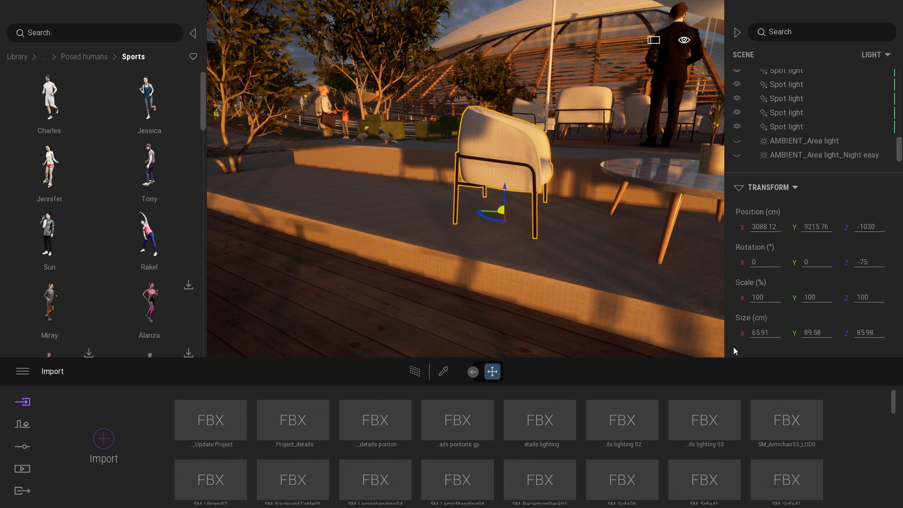
middle_click_drag(553, 154, 686, 211, "shift")
middle_click_drag(571, 232, 689, 228, "shift")
right_click_drag(513, 232, 470, 212)
key("s")
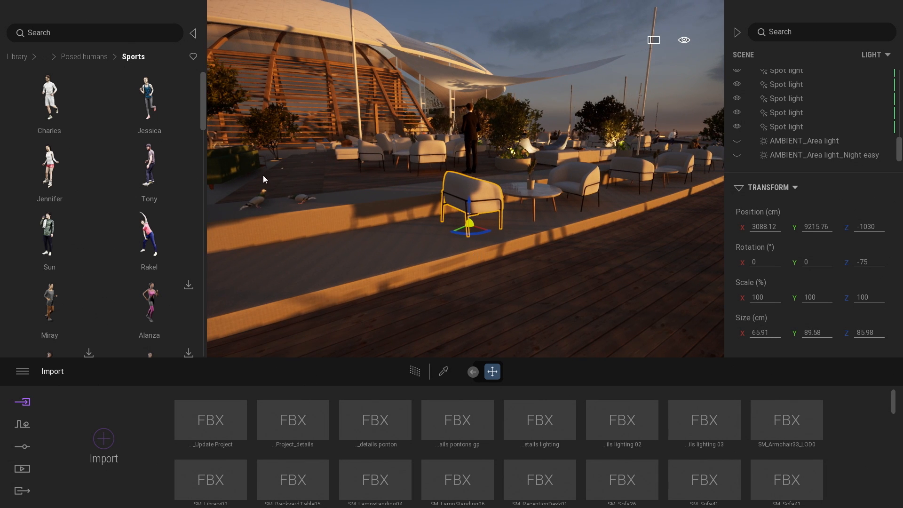
Step: Open the Business category of the posed humans in the Characters library, view its assets, and return to the posed humans overview
left_click(87, 57)
left_click(71, 57)
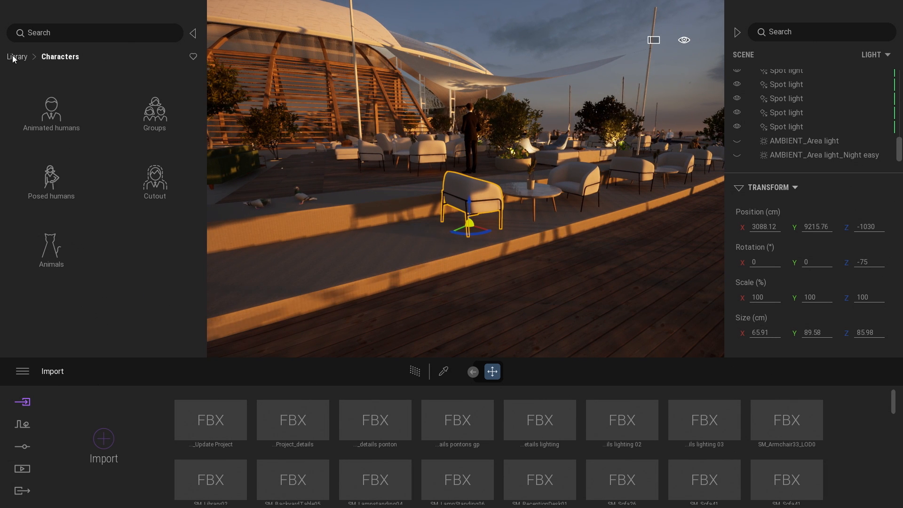
left_click(46, 185)
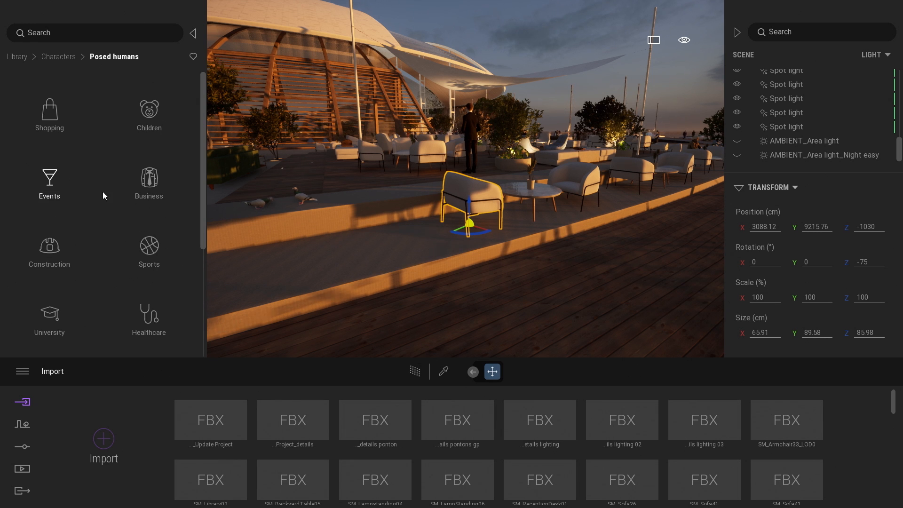
left_click(149, 184)
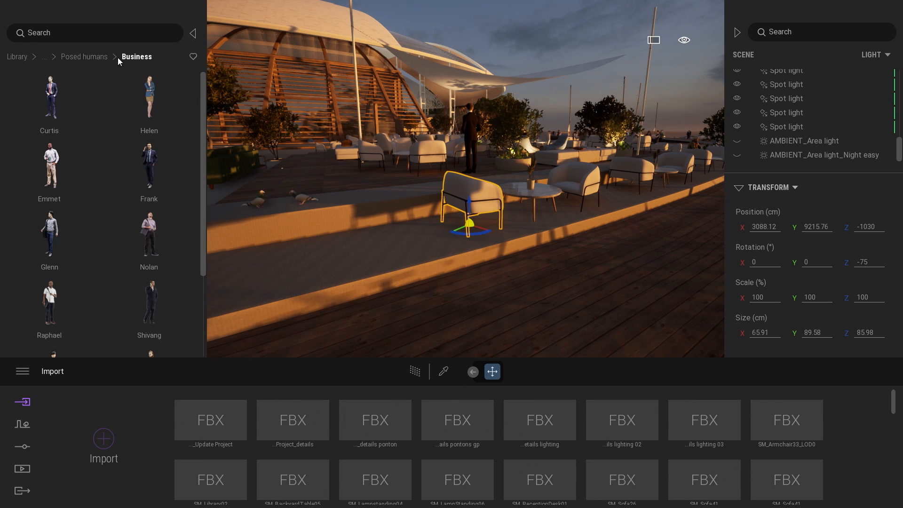
left_click(81, 57)
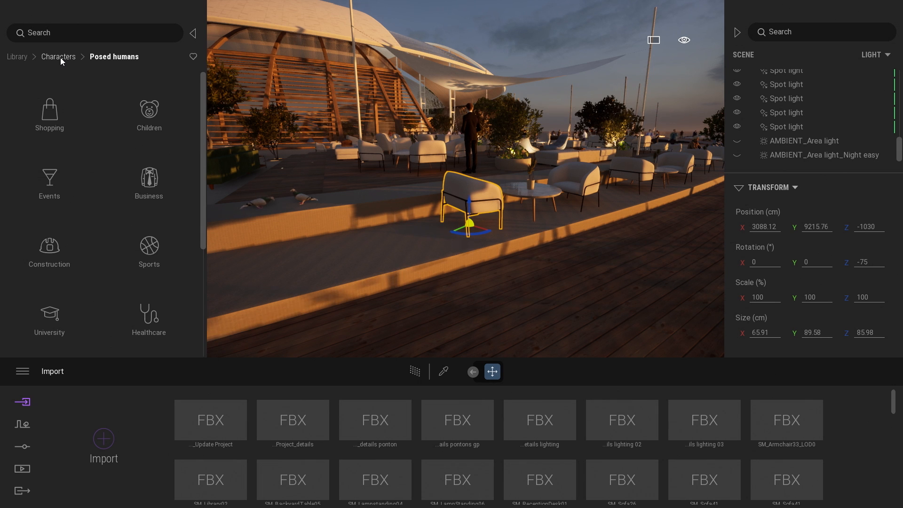
Step: Open the Beds assets in the Bedroom category of the Home objects and return to the Home overview
left_click(59, 57)
left_click(20, 57)
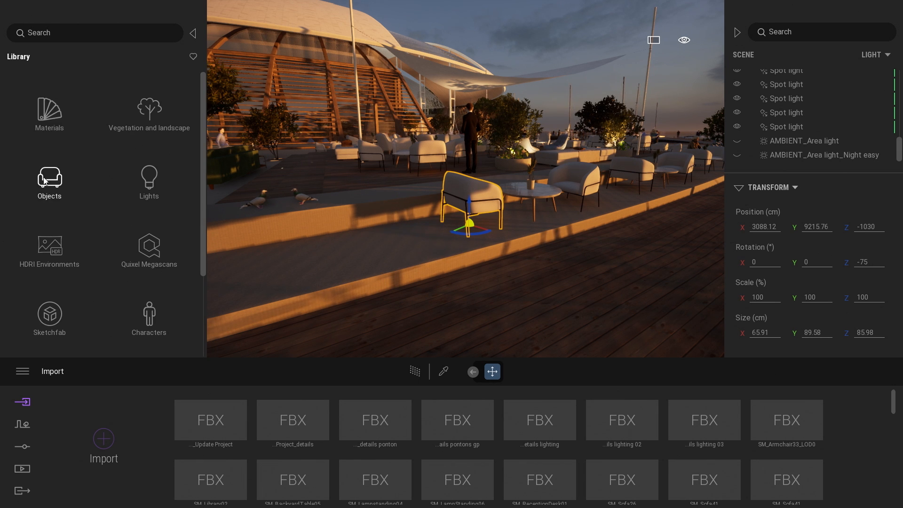
left_click(46, 181)
left_click(50, 112)
left_click(141, 178)
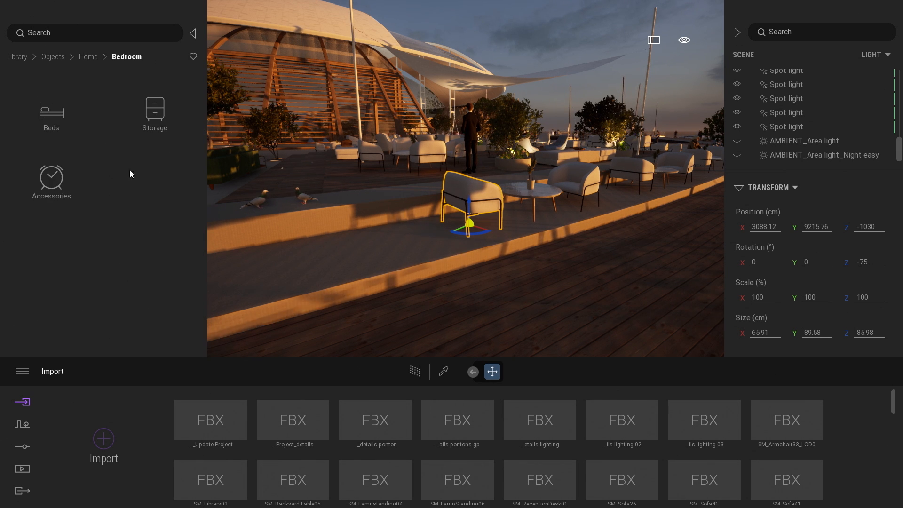
left_click(52, 116)
left_click(67, 56)
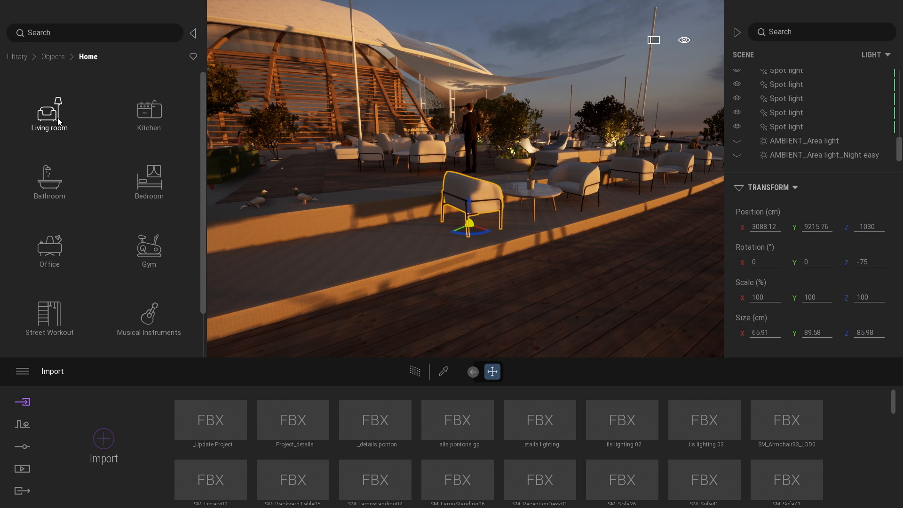
Step: Open the Lamps assets in the Living room category of the Home objects and return to the Home overview
left_click(58, 120)
left_click(58, 200)
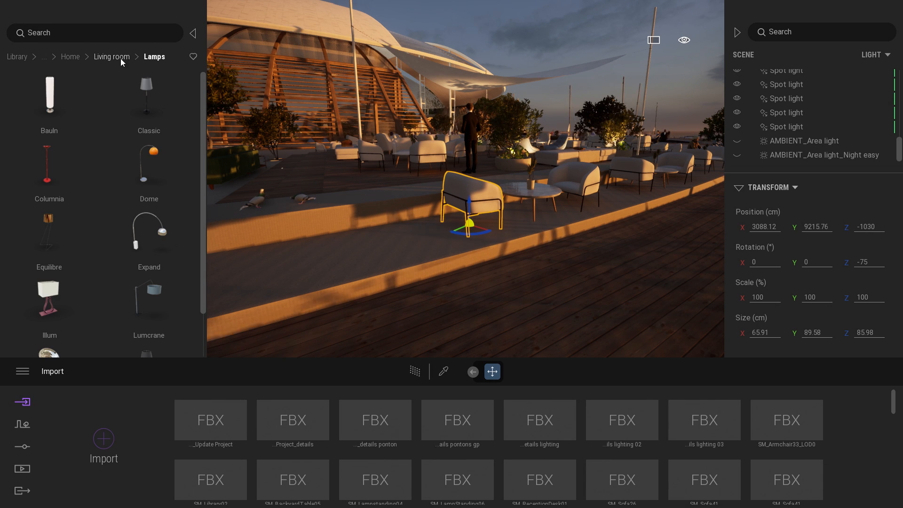
left_click(69, 56)
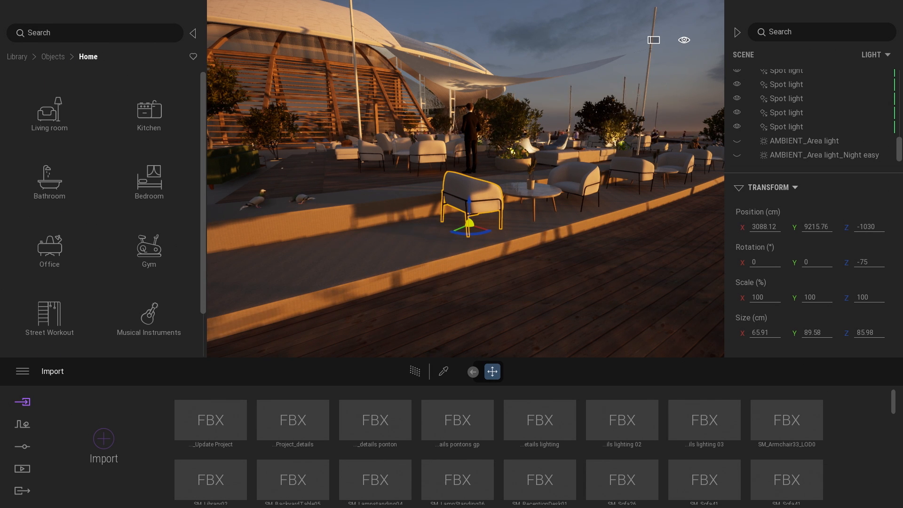
Step: Fly the view away from the armchair terrace, around the marina, and face the domed building across the water from the wooden pier
key("s")
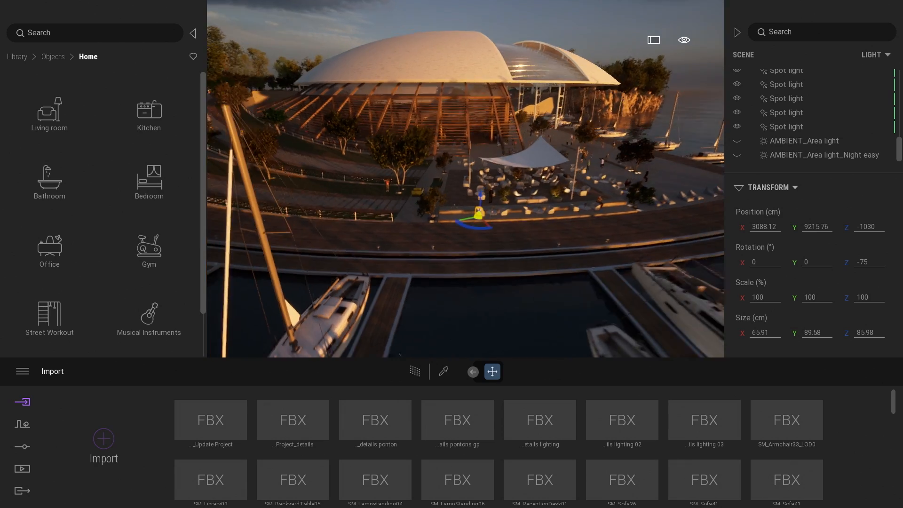
key("d")
key("d")
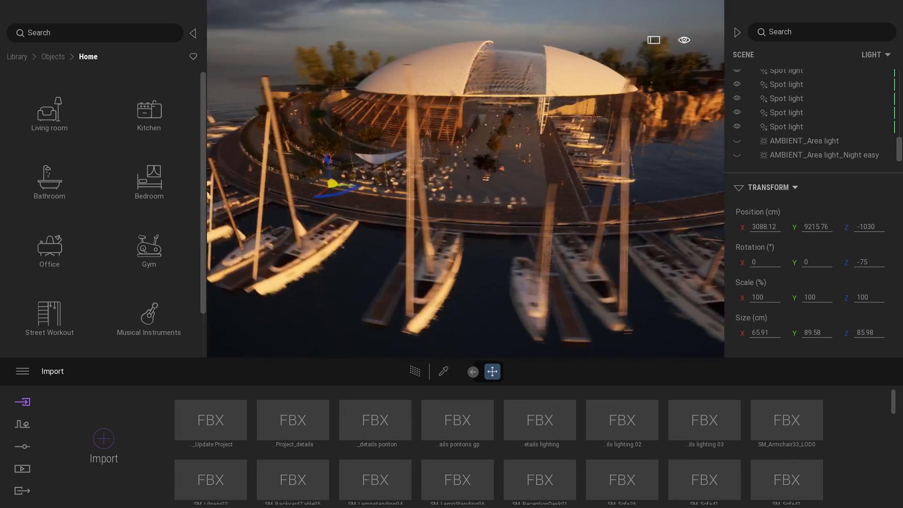
key("d")
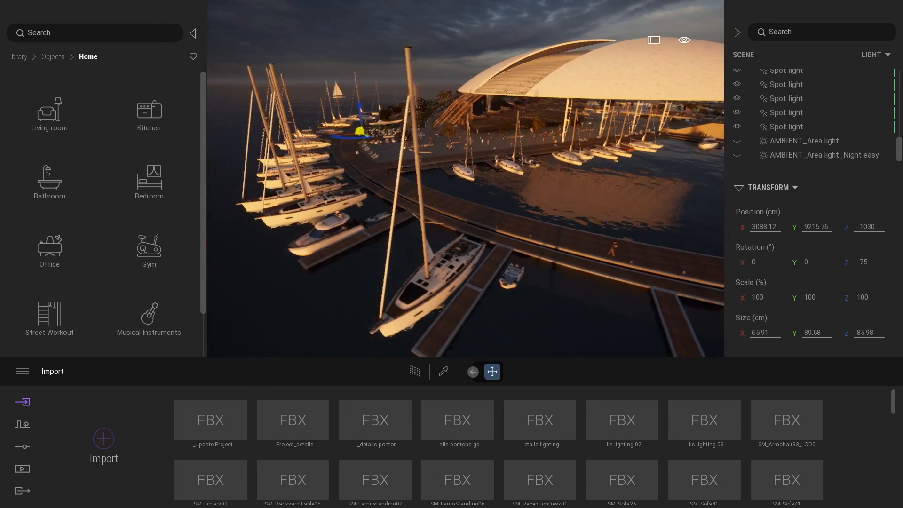
key("w")
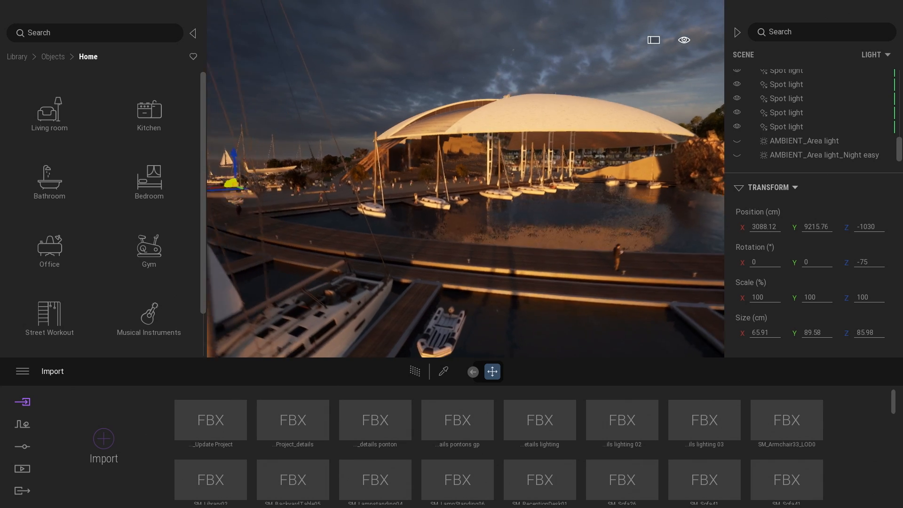
key("w")
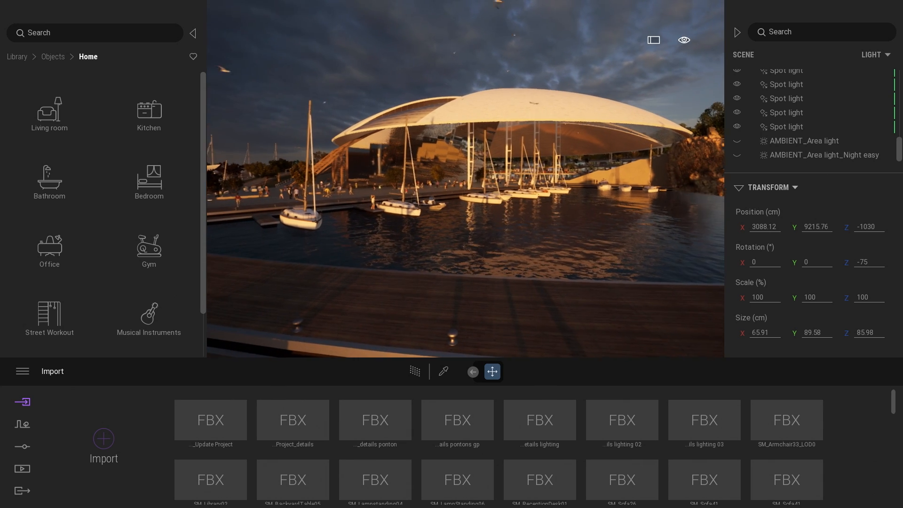
right_click_drag(599, 173, 607, 177)
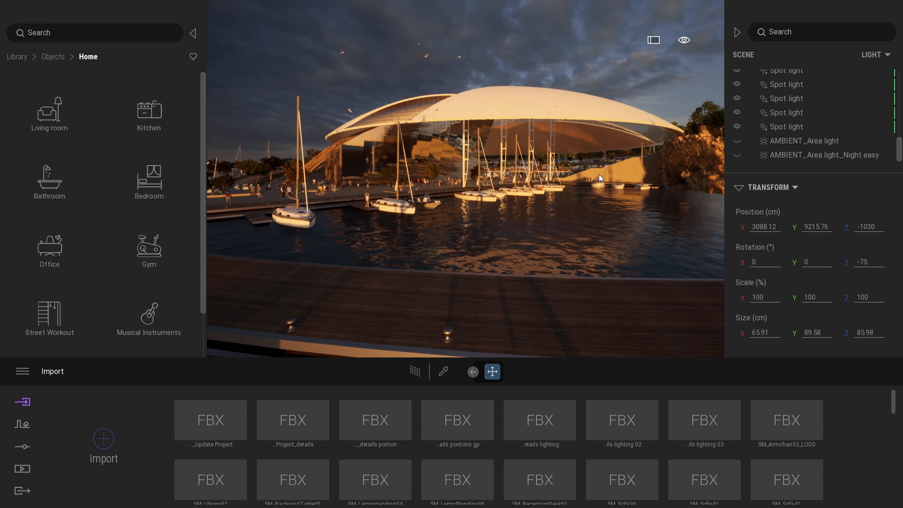